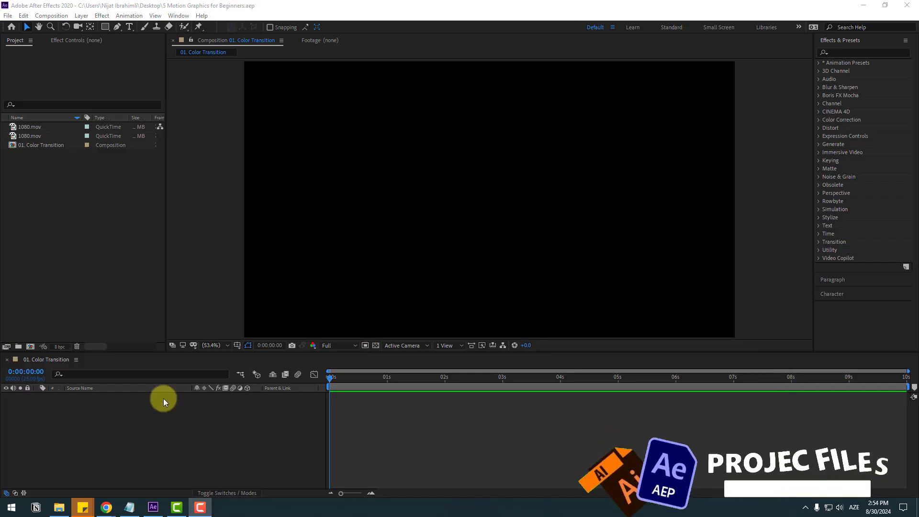
Create a new 1920 × 1080 solid layer named "color 1" in the 01. Color Transition composition.
{"action": "right_click", "coordinate": [121, 426]}
{"action": "mouse_move", "coordinate": [181, 322]}
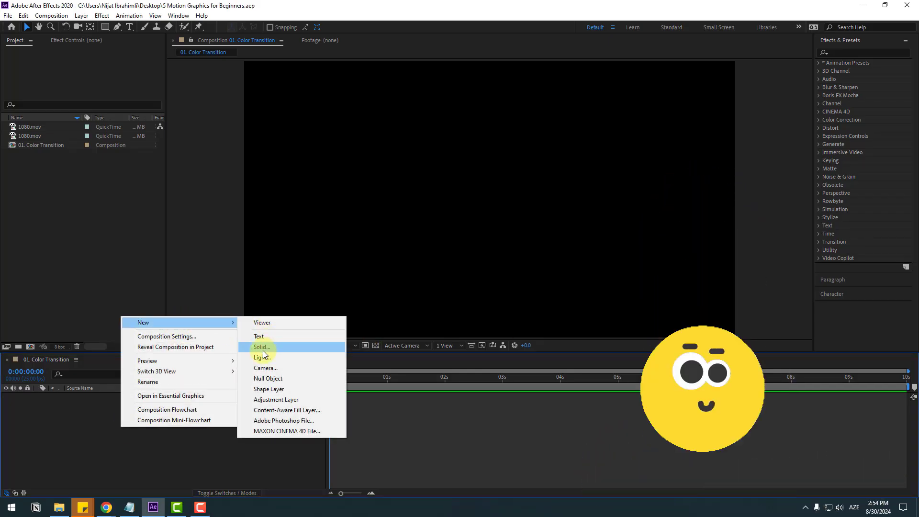
{"action": "left_click", "coordinate": [263, 349]}
{"action": "type", "text": "color 1"}
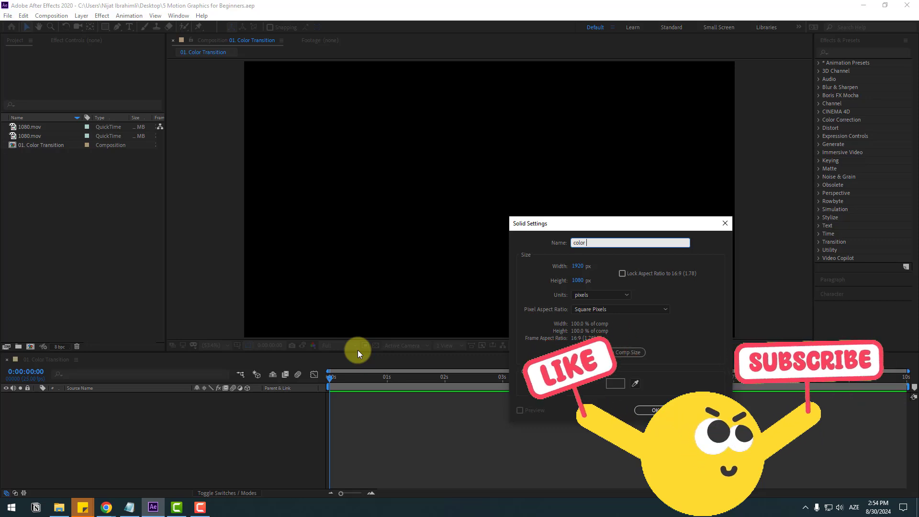
{"action": "left_click", "coordinate": [638, 410]}
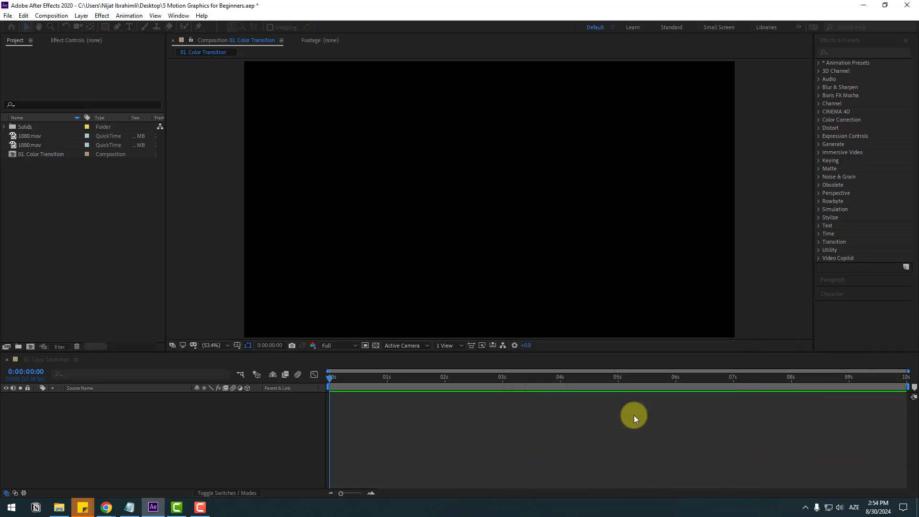
Apply the Fill effect to the color 1 layer and set its color to a coral red, about #ED5C5C.
{"action": "left_click", "coordinate": [844, 51]}
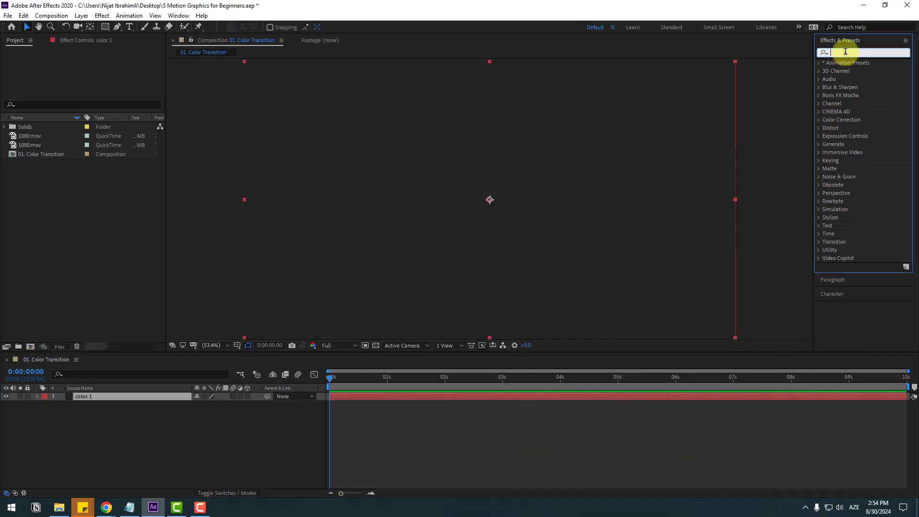
{"action": "type", "text": "fill"}
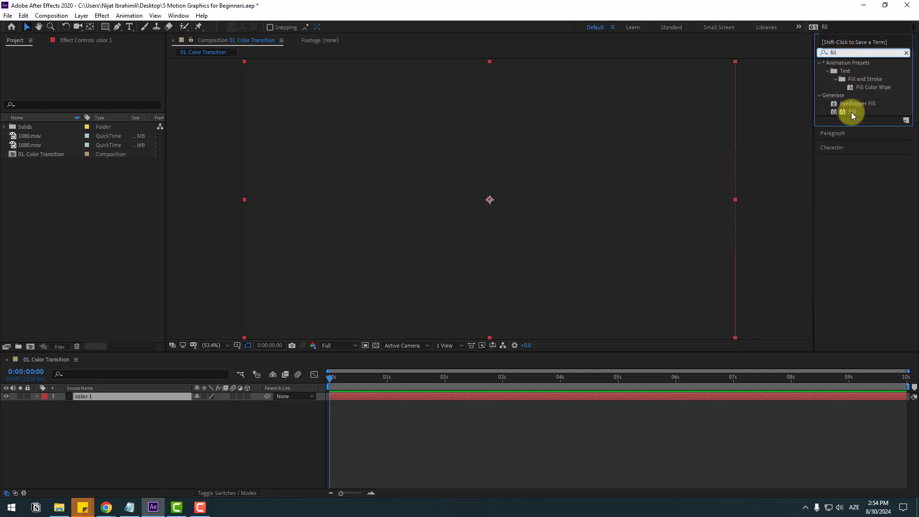
{"action": "left_click_drag", "start_coordinate": [850, 112], "coordinate": [87, 396]}
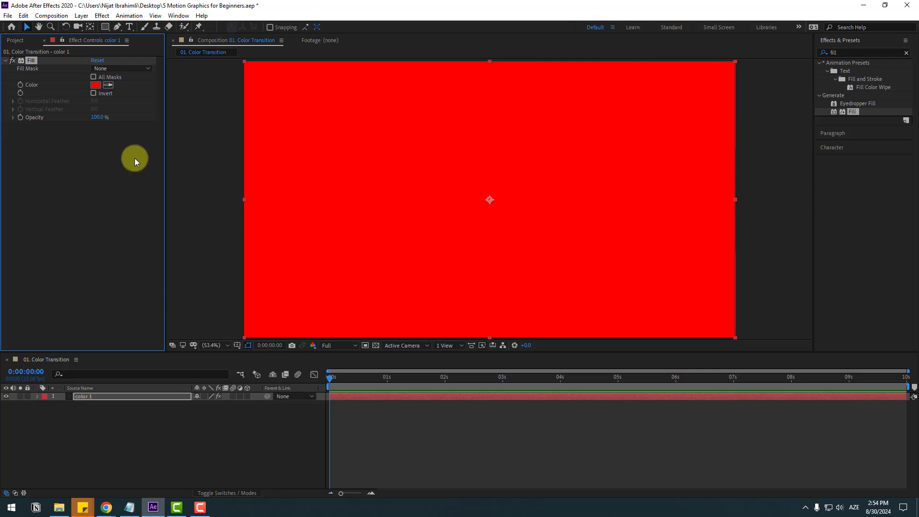
{"action": "left_click", "coordinate": [95, 85]}
{"action": "left_click", "coordinate": [385, 378]}
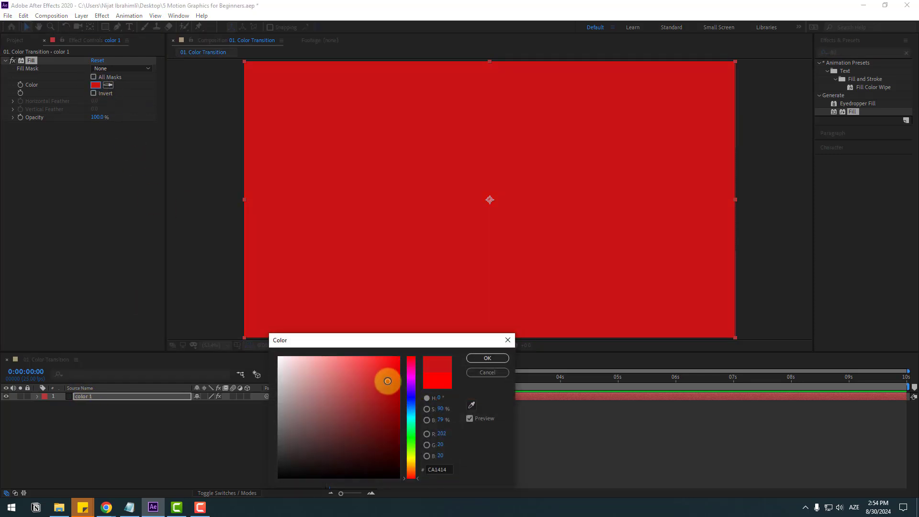
{"action": "left_click_drag", "start_coordinate": [372, 374], "coordinate": [353, 364]}
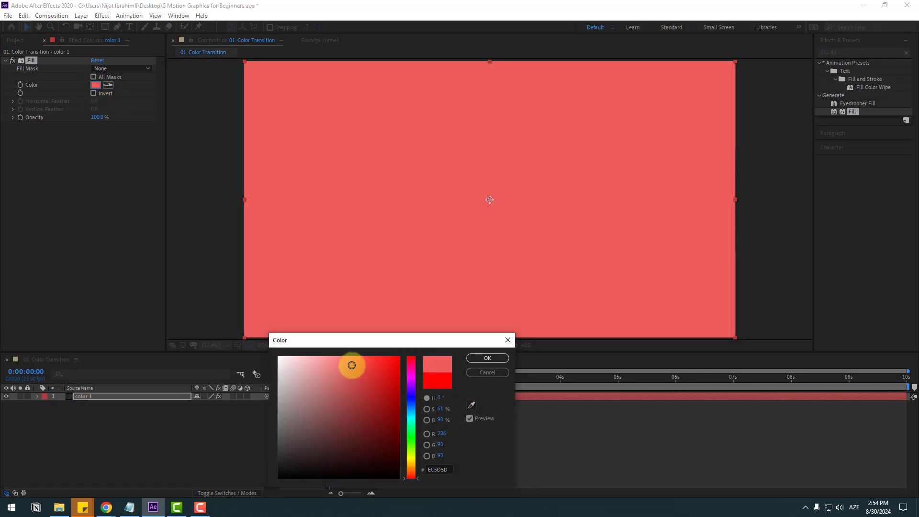
{"action": "left_click", "coordinate": [501, 360]}
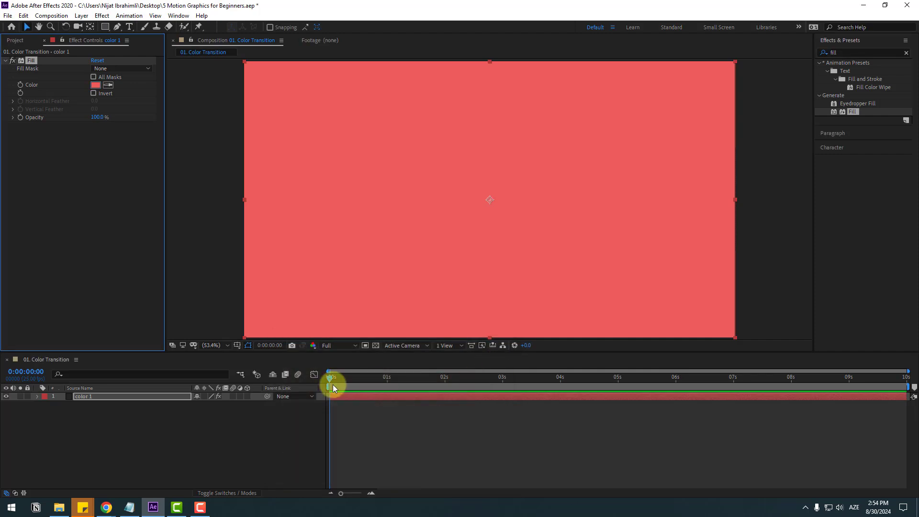
Set the color 1 layer's Position to -970, 540 and add a Position keyframe at 0 seconds.
{"action": "left_click", "coordinate": [84, 396]}
{"action": "key", "text": "p"}
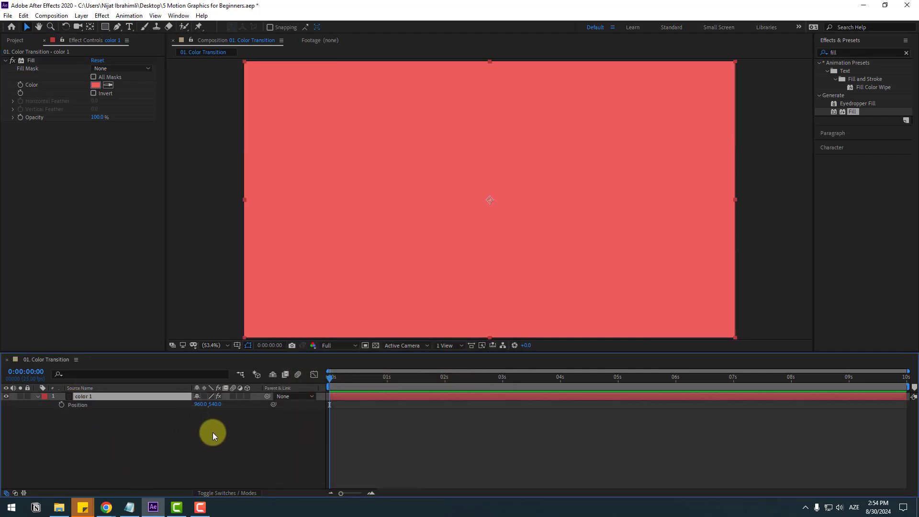
{"action": "left_click_drag", "start_coordinate": [202, 406], "coordinate": [0, 410]}
{"action": "left_click", "coordinate": [65, 417]}
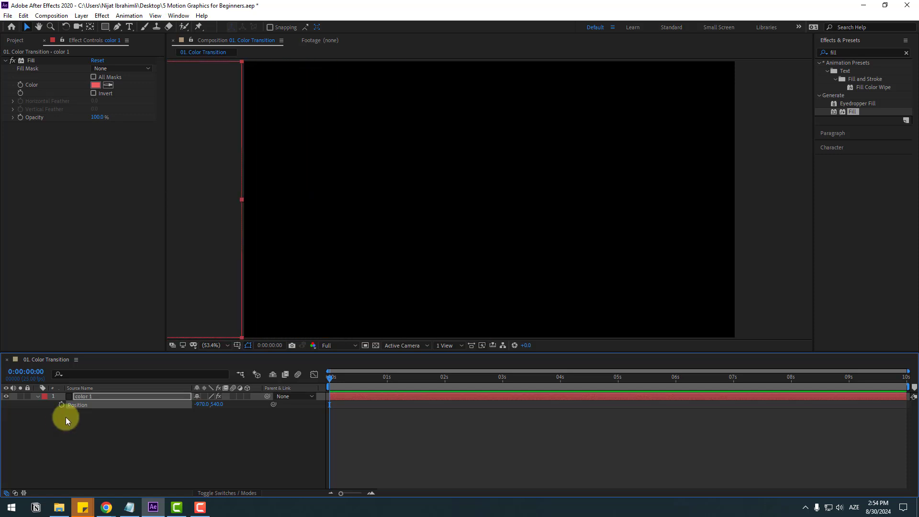
{"action": "left_click", "coordinate": [61, 405]}
Add a Position keyframe of 2902, 540 at 1 second and apply Easy Ease to both Position keyframes.
{"action": "left_click_drag", "start_coordinate": [365, 388], "coordinate": [388, 382]}
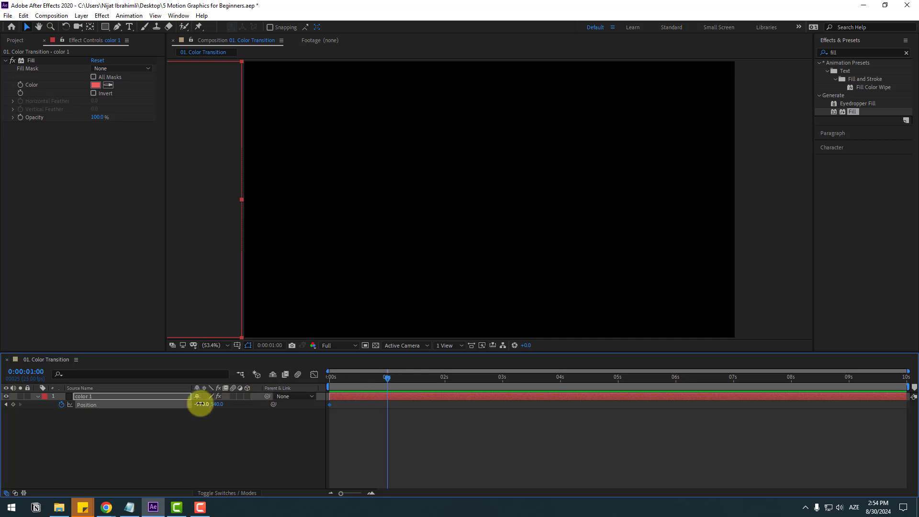
{"action": "left_click_drag", "start_coordinate": [200, 404], "coordinate": [315, 420]}
{"action": "right_click", "coordinate": [331, 404]}
{"action": "mouse_move", "coordinate": [383, 396]}
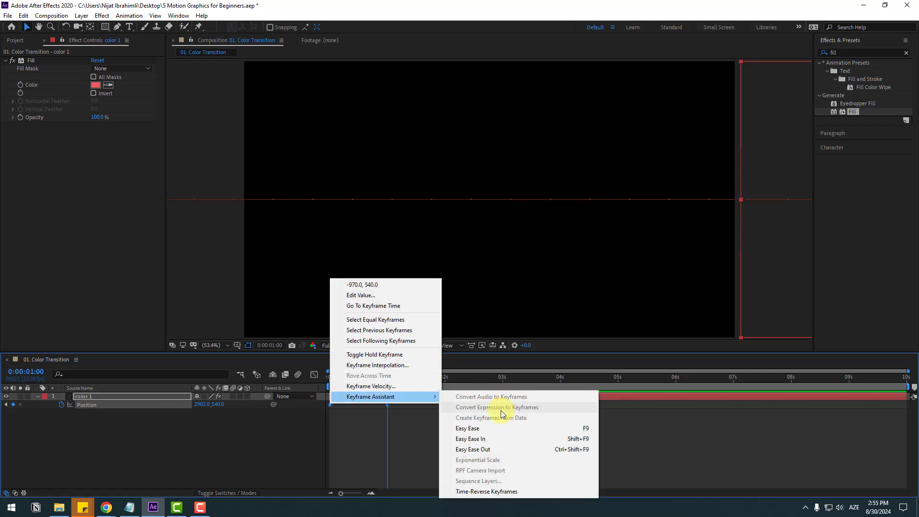
{"action": "left_click", "coordinate": [588, 429]}
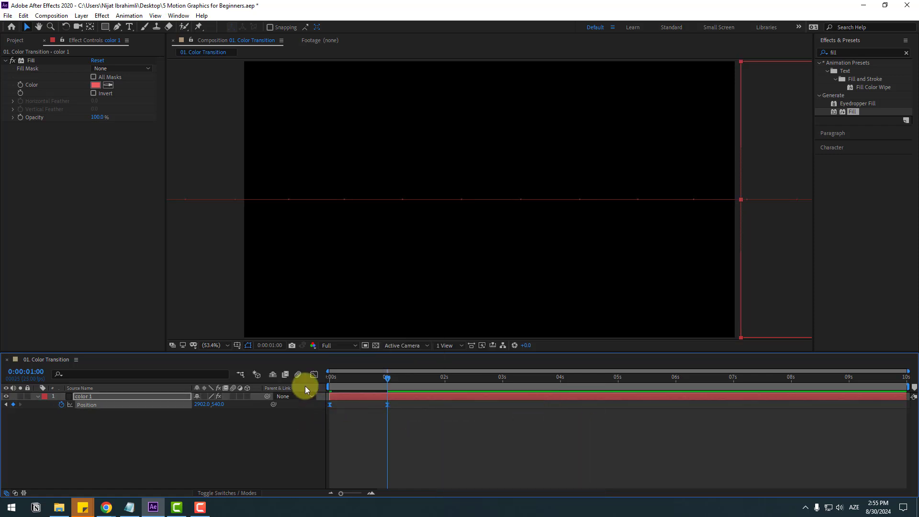
Reshape the Position speed graph into a sharp central peak by lengthening both keyframes' ease handles, previewing the motion.
{"action": "left_click", "coordinate": [313, 374]}
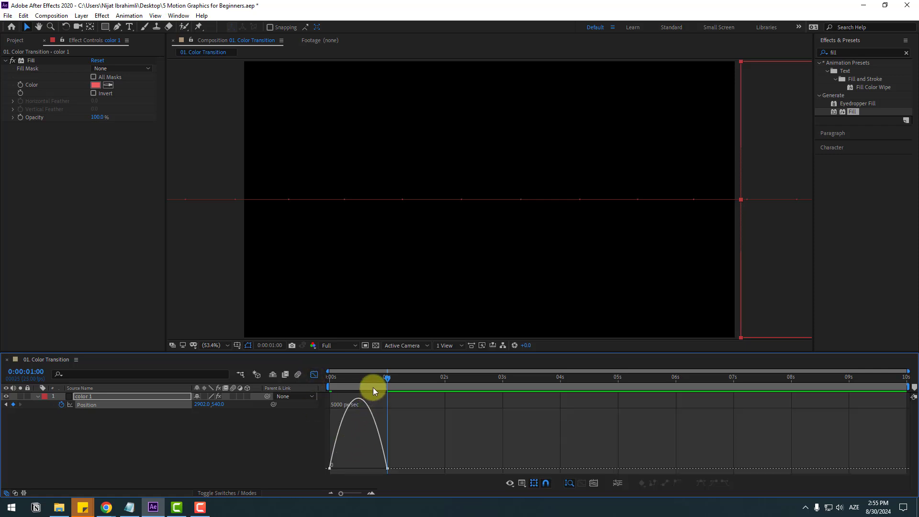
{"action": "key", "text": "Home"}
{"action": "key", "text": "space"}
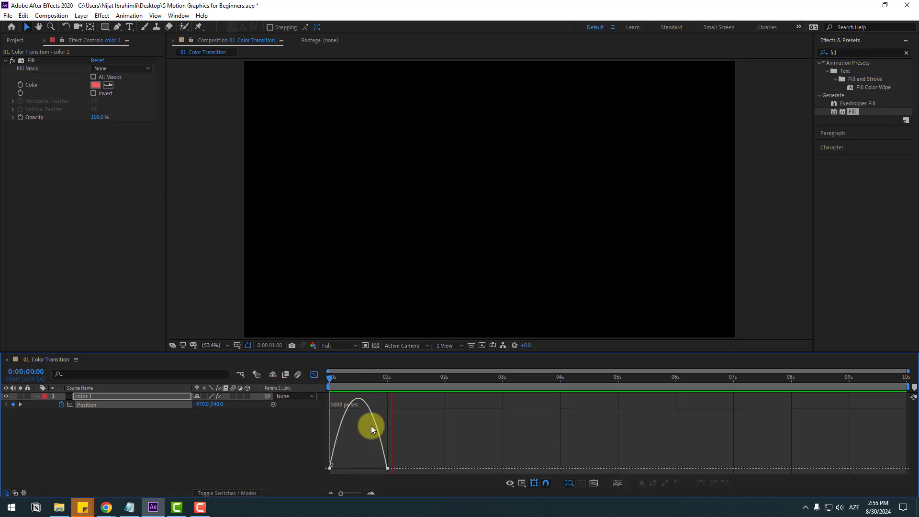
{"action": "key", "text": "space"}
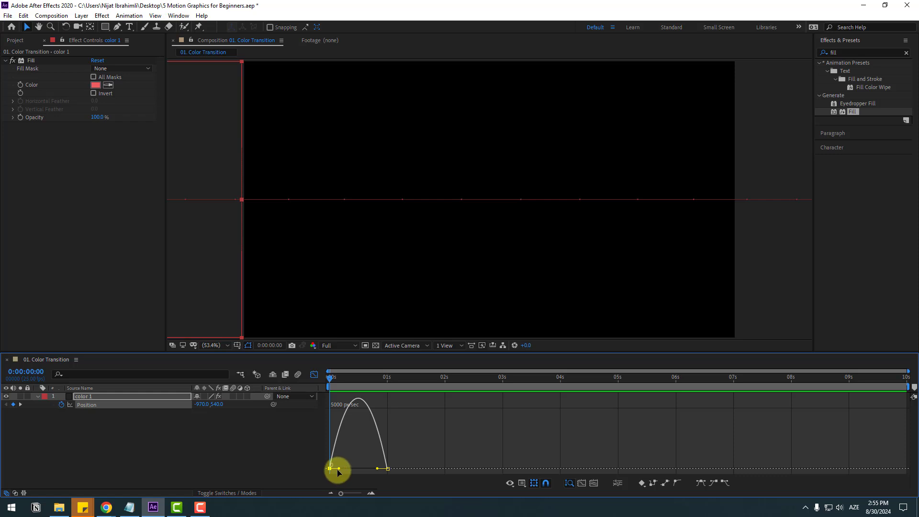
{"action": "left_click_drag", "start_coordinate": [341, 470], "coordinate": [369, 468]}
{"action": "left_click", "coordinate": [388, 467]}
{"action": "left_click", "coordinate": [387, 467]}
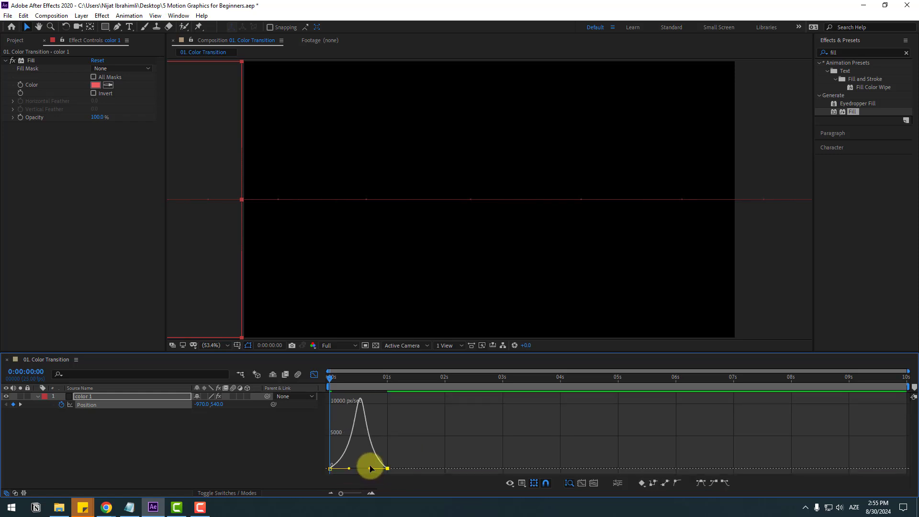
{"action": "key", "text": "space"}
{"action": "key", "text": "space"}
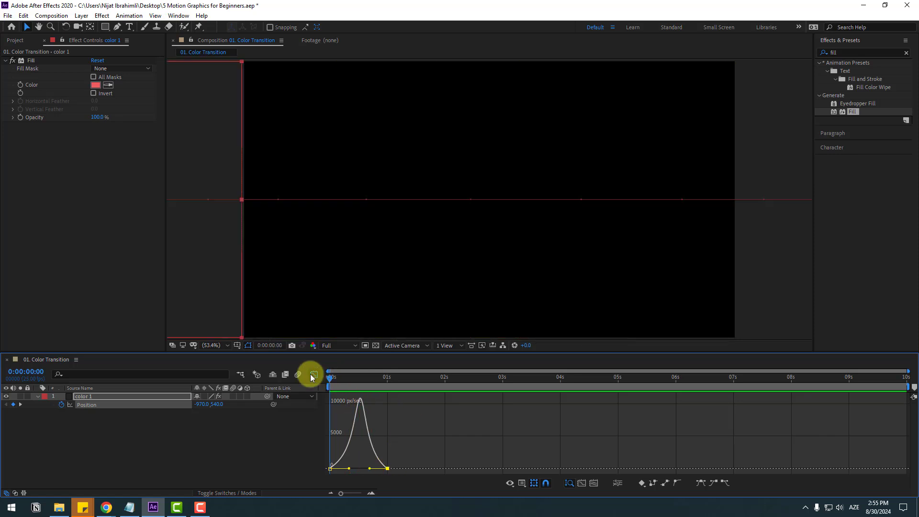
{"action": "left_click", "coordinate": [314, 374]}
Duplicate the color 1 layer, renaming the copy "color 2", and shift it about 2 frames later in time.
{"action": "left_click", "coordinate": [351, 380]}
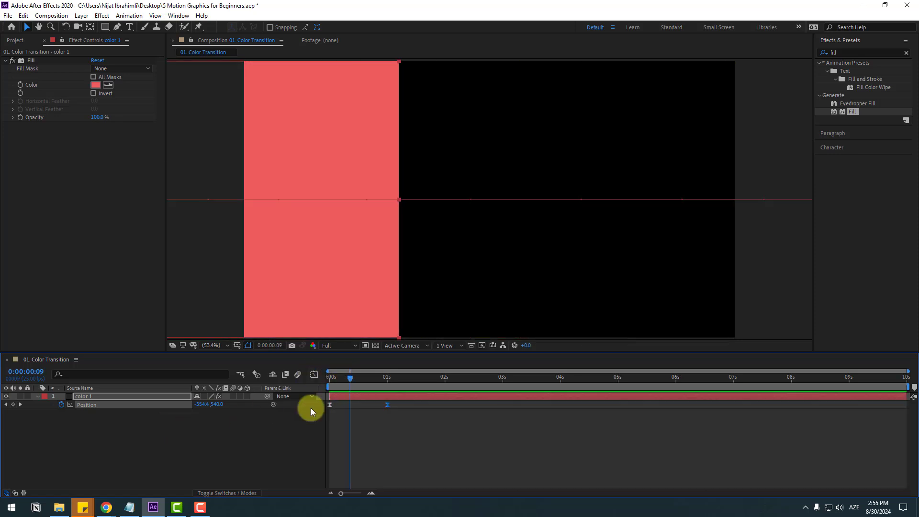
{"action": "left_click_drag", "start_coordinate": [364, 378], "coordinate": [366, 378]}
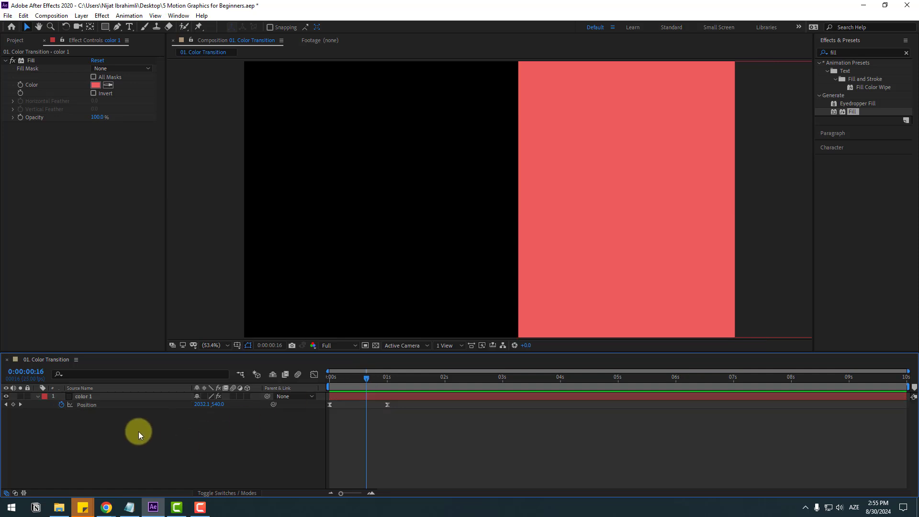
{"action": "left_click", "coordinate": [87, 396]}
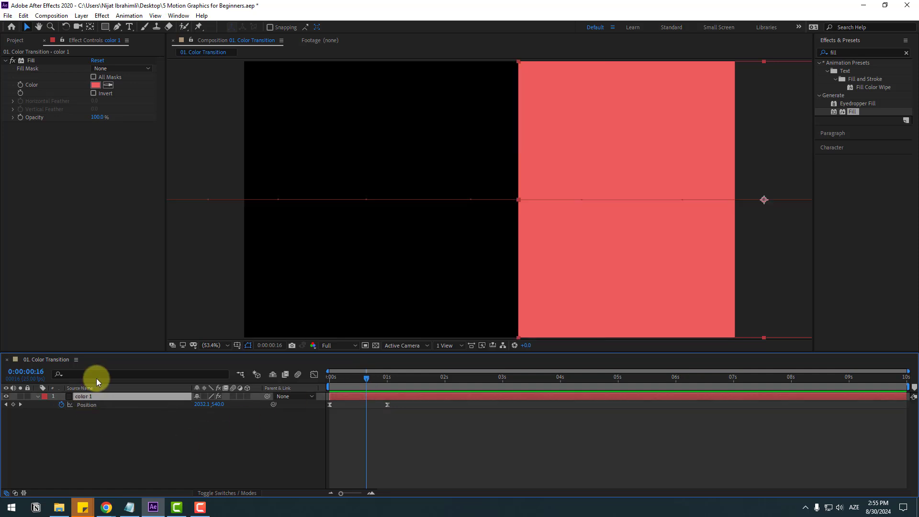
{"action": "key", "text": "ctrl+d"}
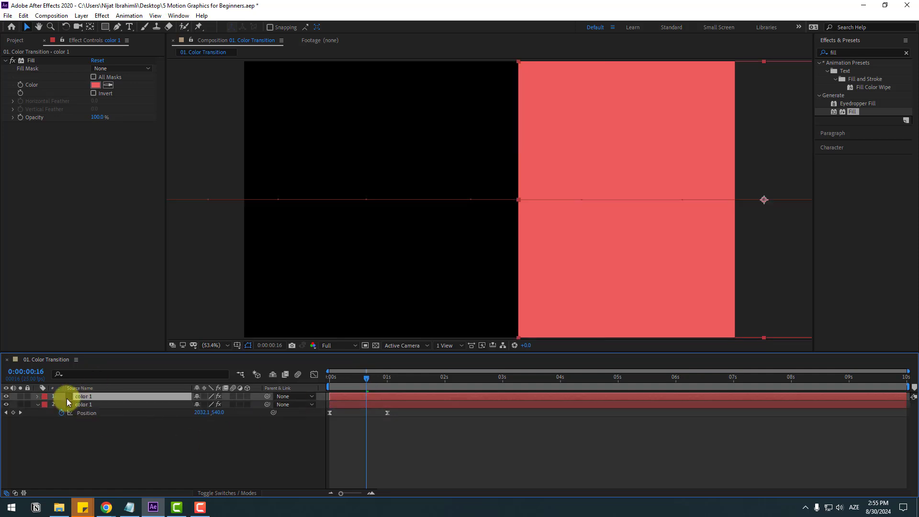
{"action": "key", "text": "Return"}
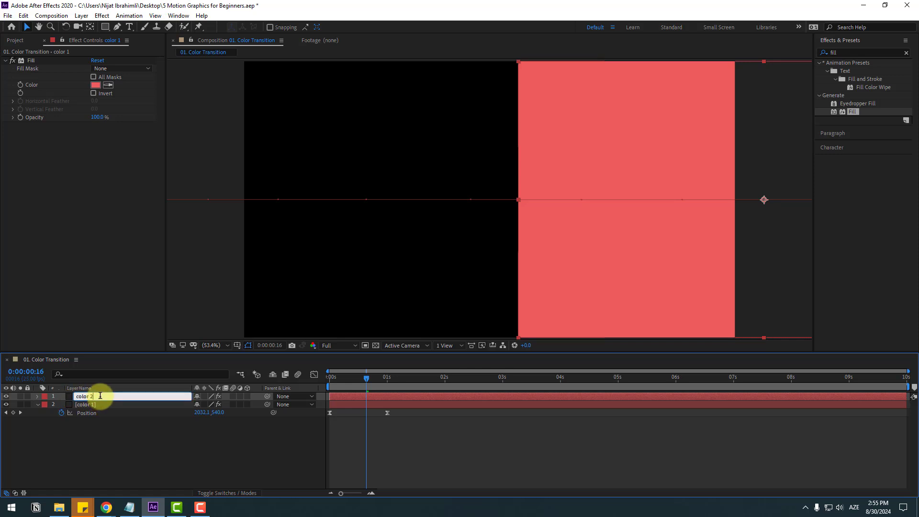
{"action": "key", "text": "Return"}
{"action": "left_click_drag", "start_coordinate": [337, 397], "coordinate": [342, 396]}
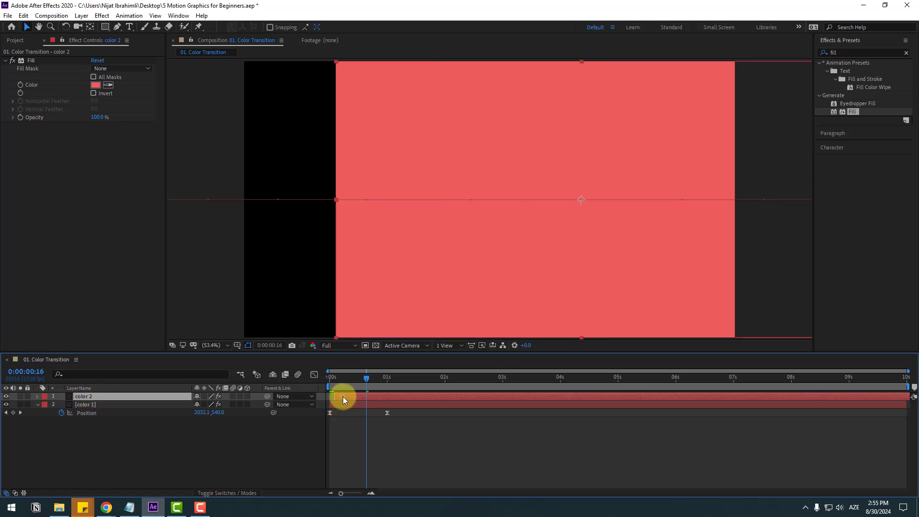
Set the color 2 layer's Fill color to light blue, #82C1E9.
{"action": "left_click", "coordinate": [94, 85]}
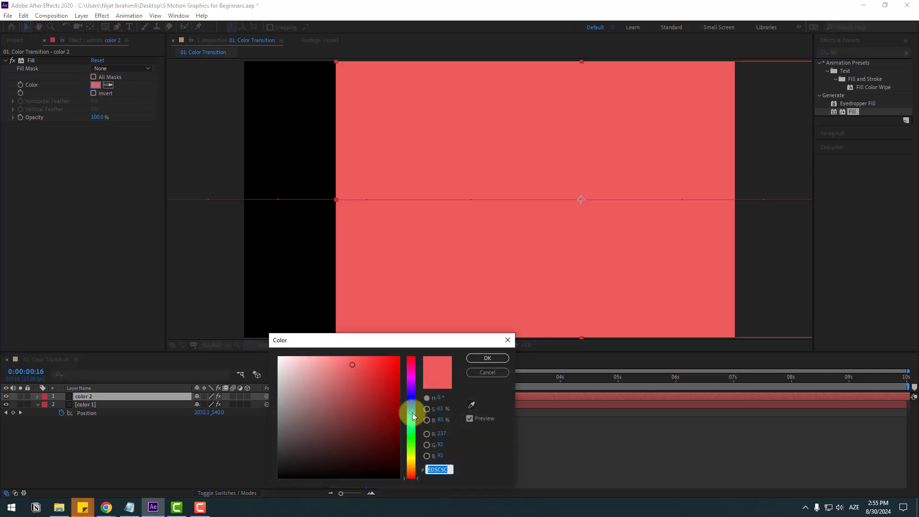
{"action": "mouse_move", "coordinate": [413, 418]}
{"action": "left_mouse_down"}
{"action": "mouse_move", "coordinate": [354, 357]}
{"action": "mouse_move", "coordinate": [331, 367]}
{"action": "left_mouse_up"}
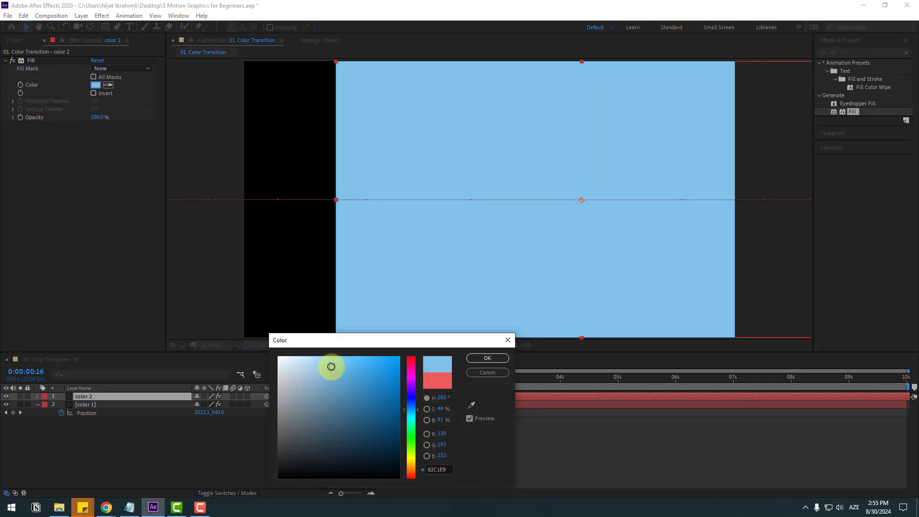
{"action": "left_click", "coordinate": [488, 364]}
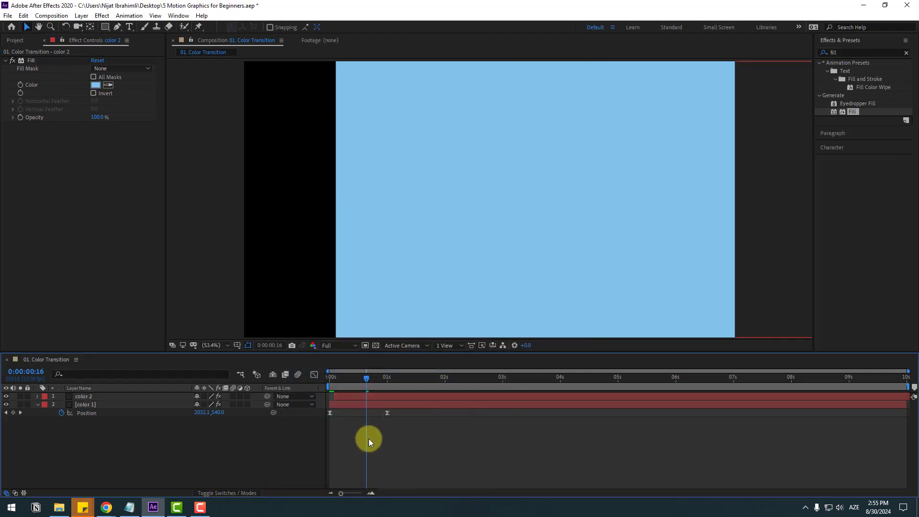
Check the overlap of the two colors and move the color 2 layer to start about 4 frames in.
{"action": "left_click", "coordinate": [368, 438]}
{"action": "left_click_drag", "start_coordinate": [341, 380], "coordinate": [360, 389]}
{"action": "left_click", "coordinate": [348, 395]}
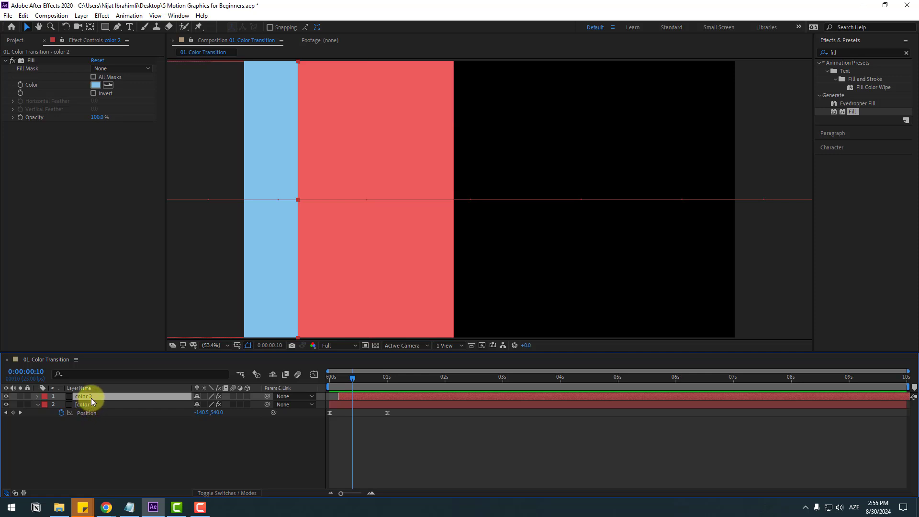
Duplicate the color 2 layer and shift the copy several frames later than color 2.
{"action": "key", "text": "ctrl+d"}
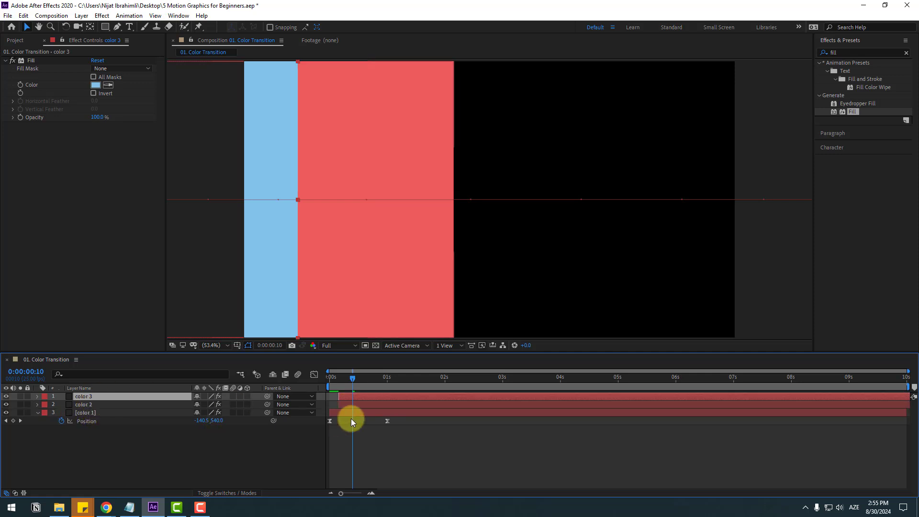
{"action": "left_click_drag", "start_coordinate": [355, 398], "coordinate": [373, 380]}
Set the color 3 layer's Fill color to light green.
{"action": "left_click", "coordinate": [93, 85]}
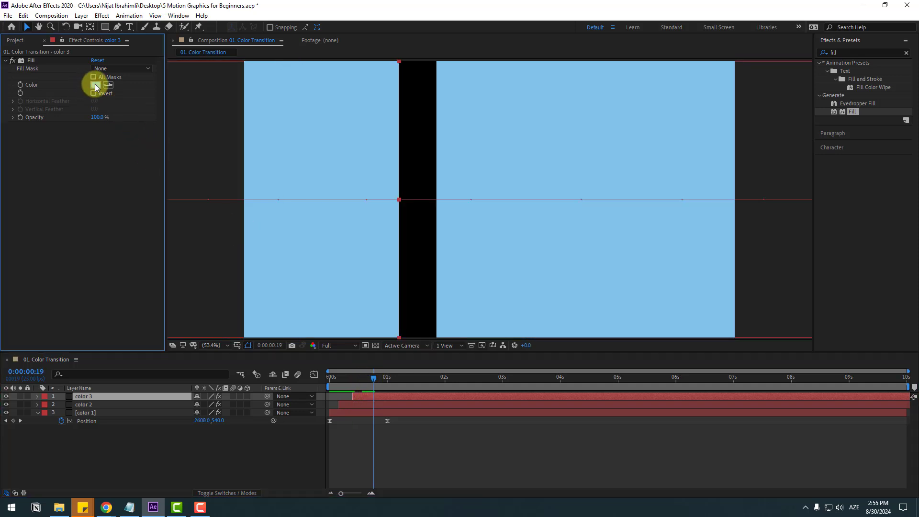
{"action": "left_click_drag", "start_coordinate": [409, 444], "coordinate": [409, 440]}
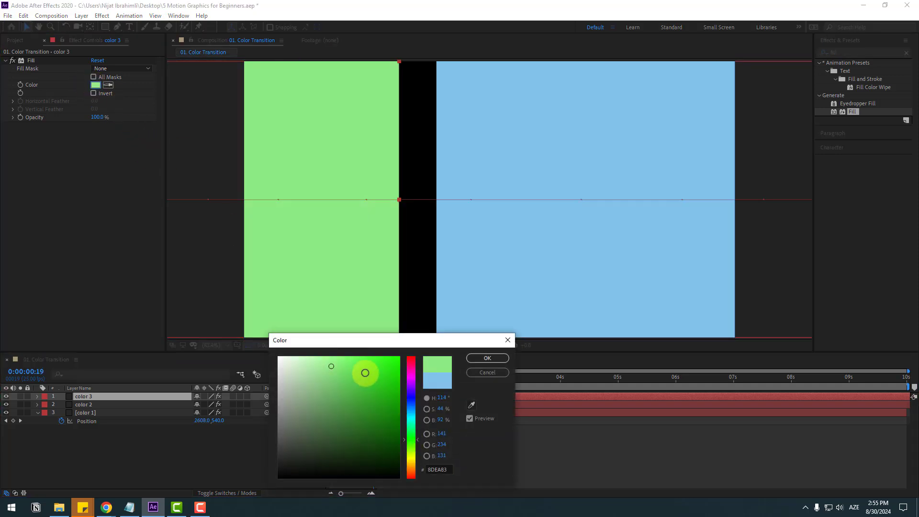
{"action": "left_click", "coordinate": [339, 368]}
{"action": "left_click", "coordinate": [474, 373]}
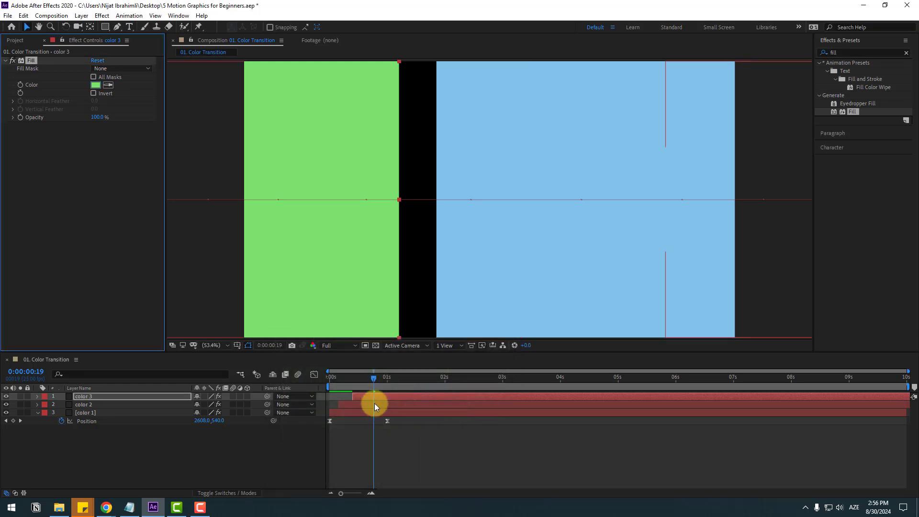
Move the color 3 layer earlier to start about 8 frames in, closing the gap behind color 2, and preview the transition.
{"action": "left_click_drag", "start_coordinate": [379, 396], "coordinate": [377, 396]}
{"action": "left_click", "coordinate": [440, 461]}
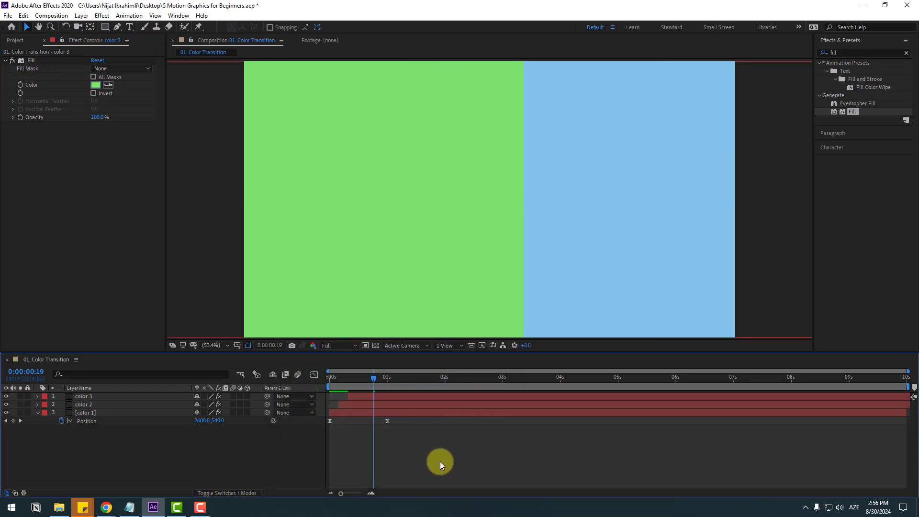
{"action": "key", "text": "space"}
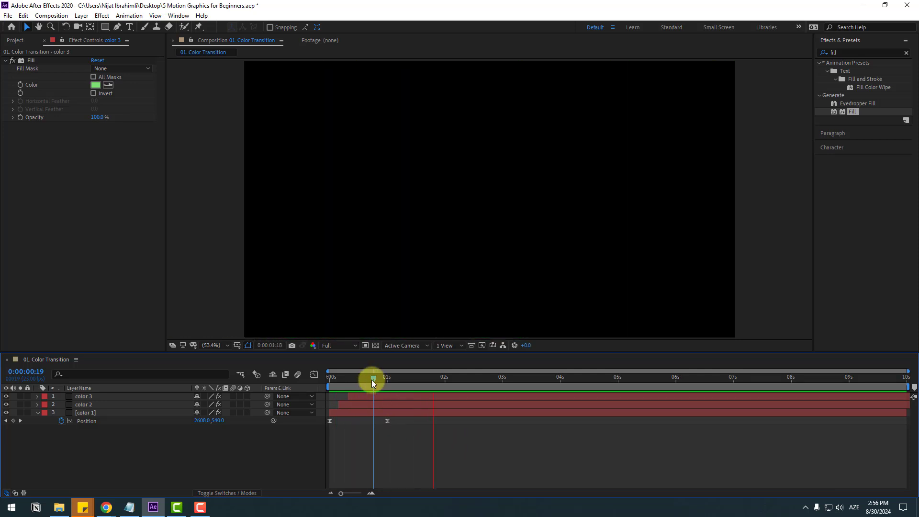
Move the color 3 layer's last Position keyframe earlier, to just after 1 second, so the layer sweeps faster.
{"action": "left_click", "coordinate": [372, 380]}
{"action": "left_click", "coordinate": [88, 397]}
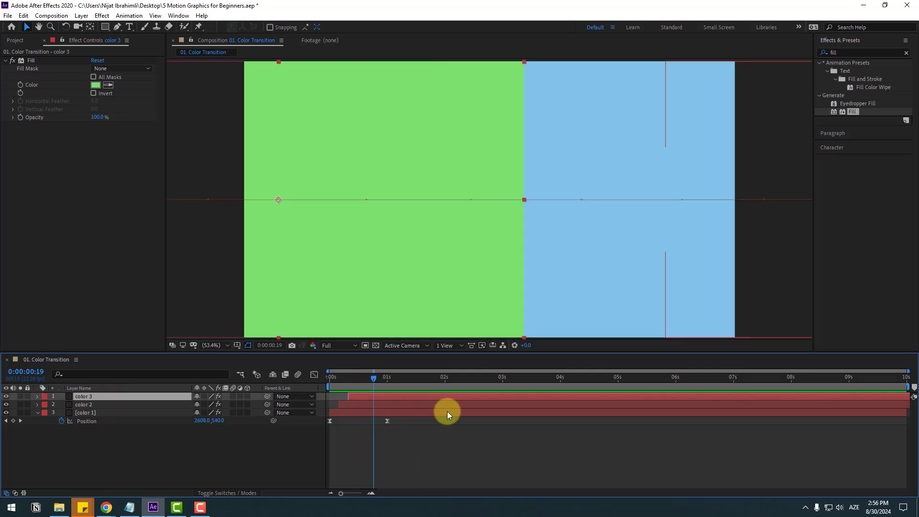
{"action": "key", "text": "p"}
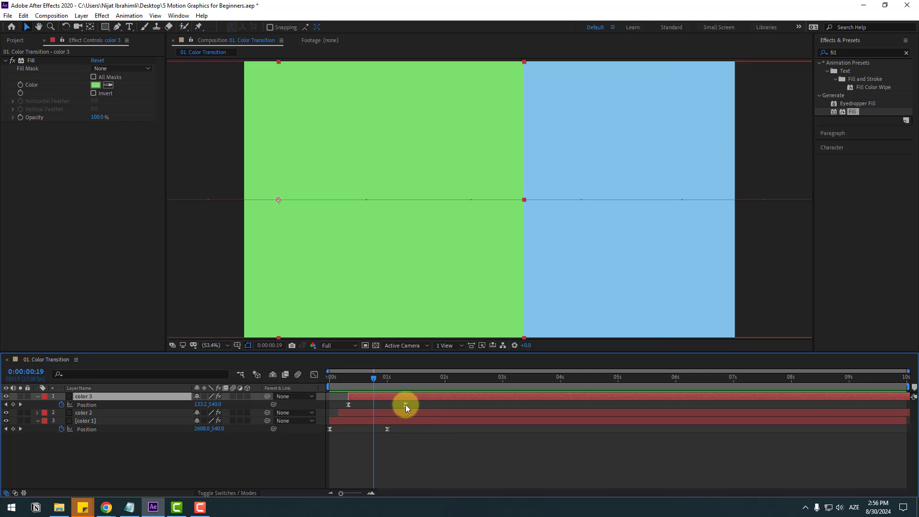
{"action": "mouse_move", "coordinate": [406, 404]}
{"action": "left_mouse_down"}
{"action": "mouse_move", "coordinate": [393, 403]}
{"action": "mouse_move", "coordinate": [403, 400]}
{"action": "left_mouse_up"}
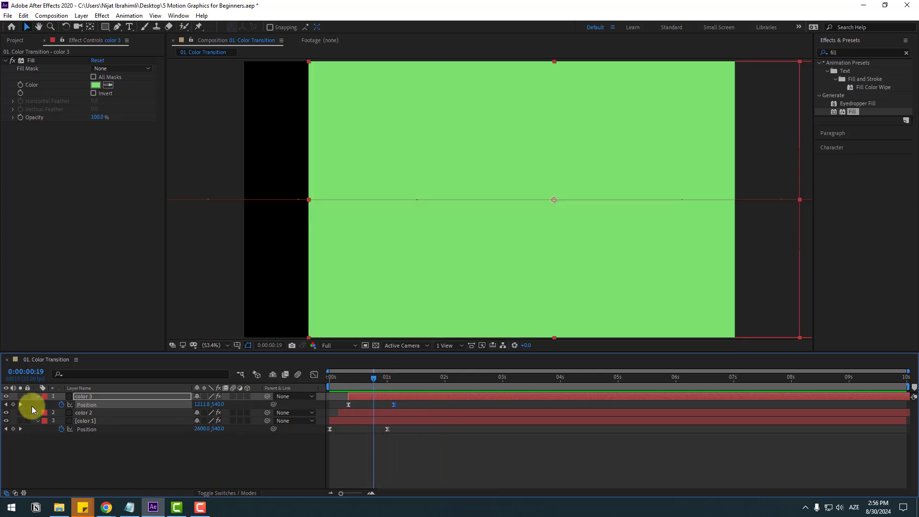
Pre-compose the three color layers into a composition named color transition.
{"action": "left_click", "coordinate": [36, 415]}
{"action": "left_click_drag", "start_coordinate": [44, 450], "coordinate": [84, 392]}
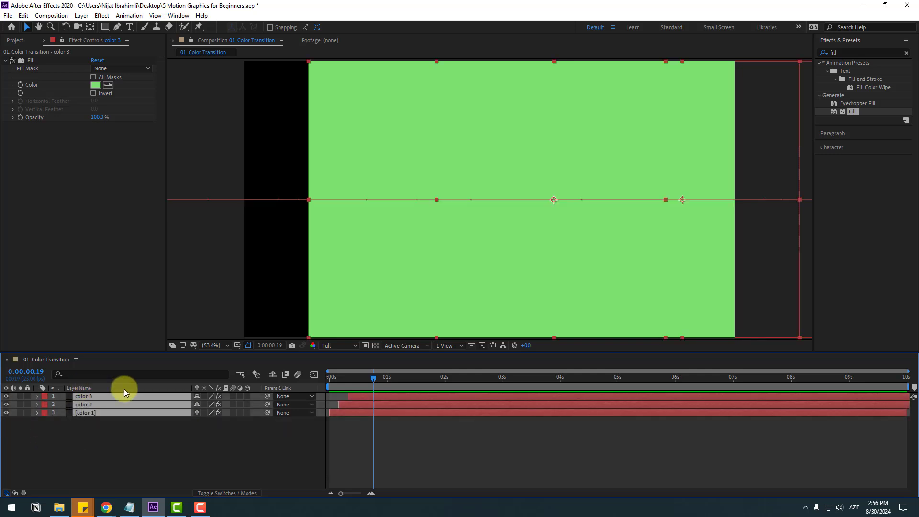
{"action": "right_click", "coordinate": [84, 406]}
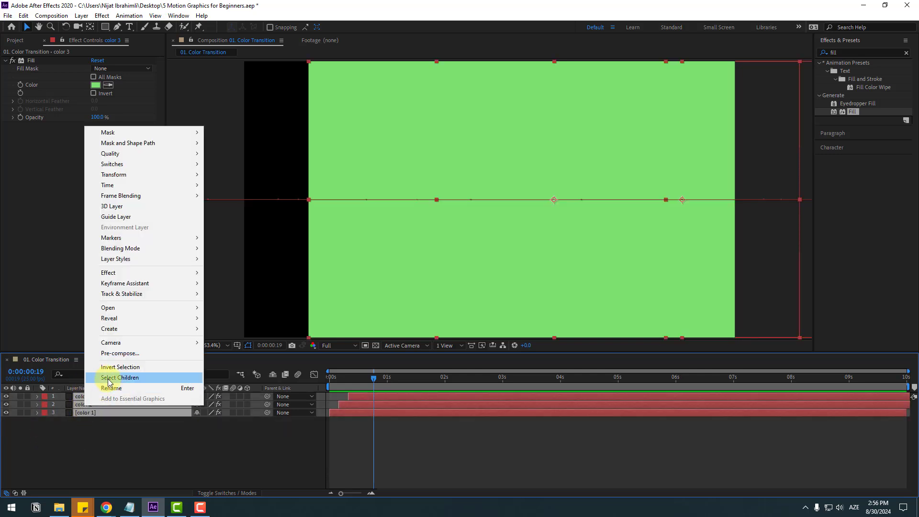
{"action": "left_click", "coordinate": [121, 353]}
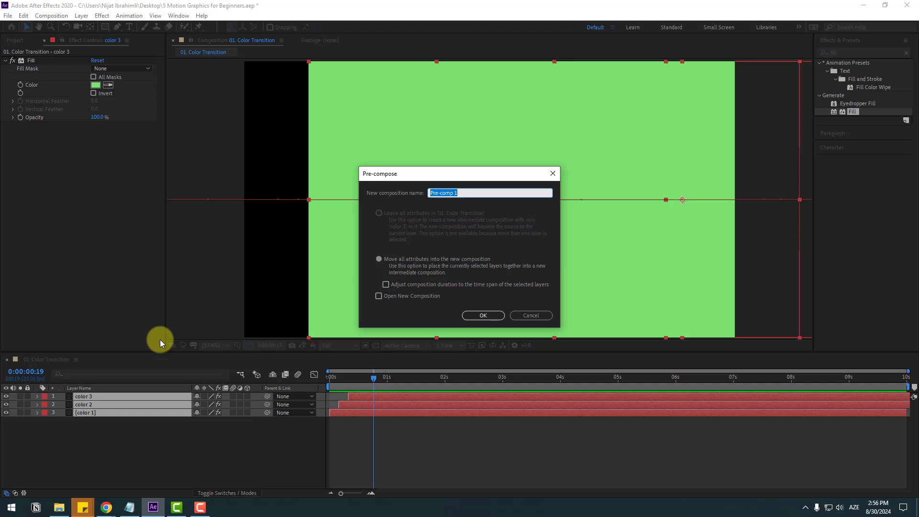
{"action": "left_click", "coordinate": [474, 312]}
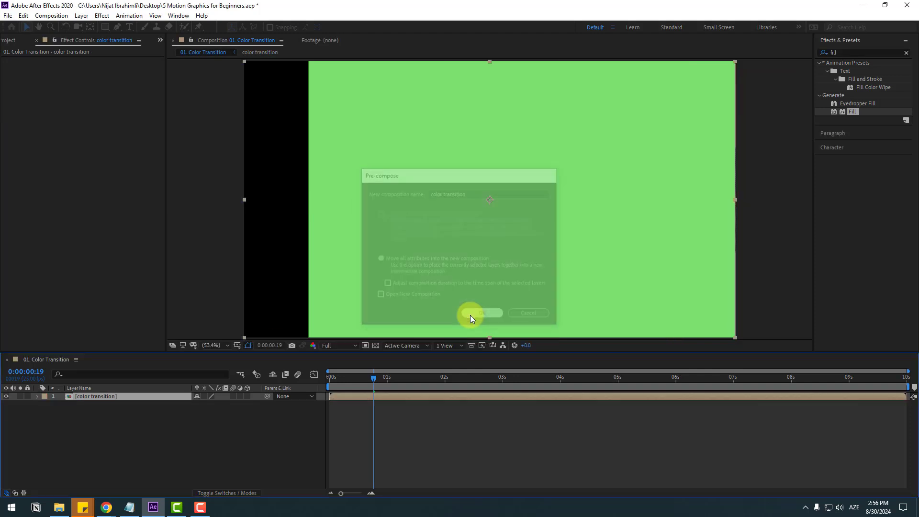
Trim the color transition precomp to a work area ending at 0:00:01:02 and return to the 01. Color Transition composition.
{"action": "double_click", "coordinate": [103, 397]}
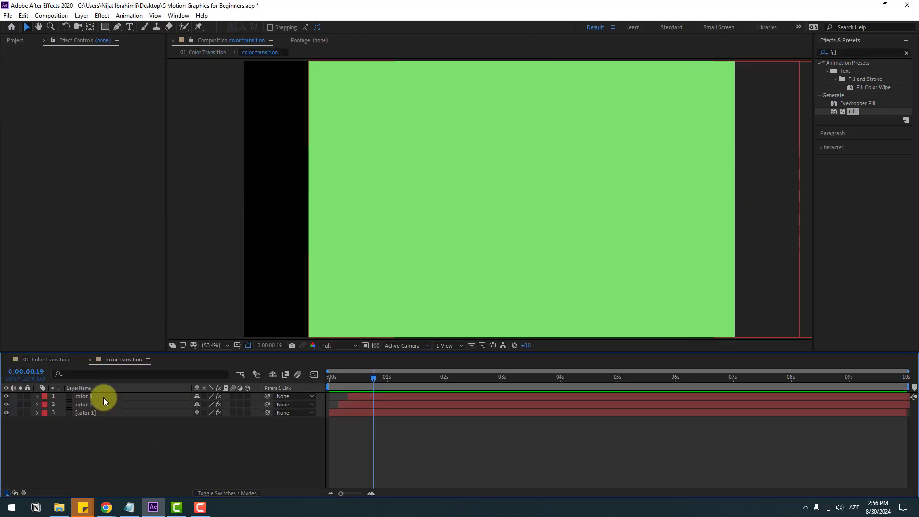
{"action": "mouse_move", "coordinate": [373, 388]}
{"action": "left_mouse_down"}
{"action": "mouse_move", "coordinate": [328, 389]}
{"action": "mouse_move", "coordinate": [391, 390]}
{"action": "left_mouse_up"}
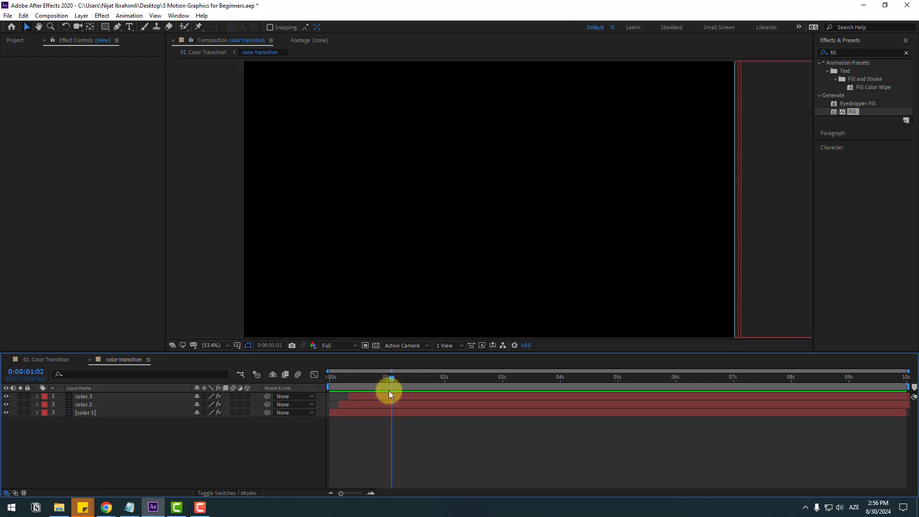
{"action": "key", "text": "n"}
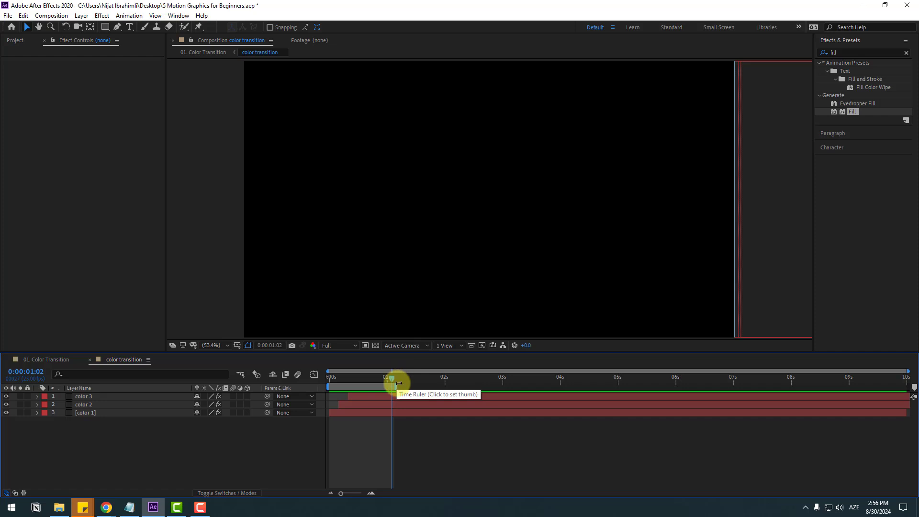
{"action": "right_click", "coordinate": [360, 384]}
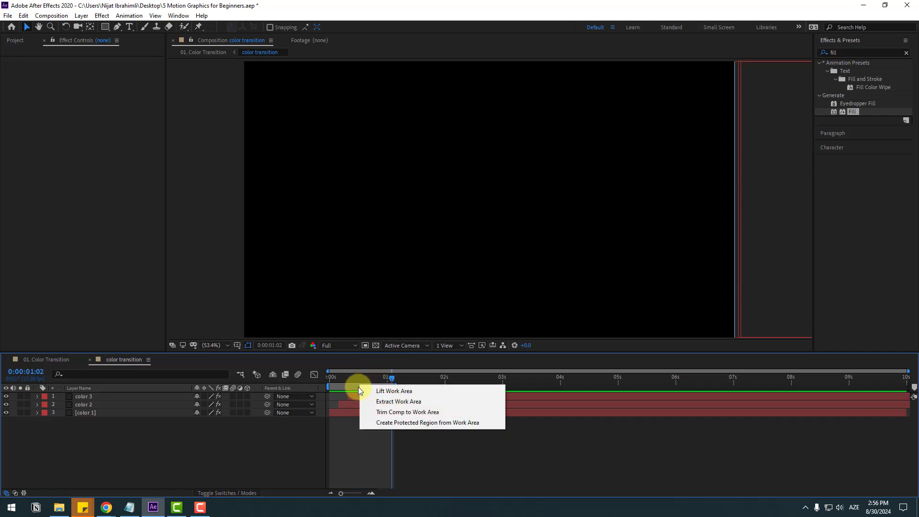
{"action": "left_click", "coordinate": [389, 412]}
{"action": "left_click", "coordinate": [92, 361]}
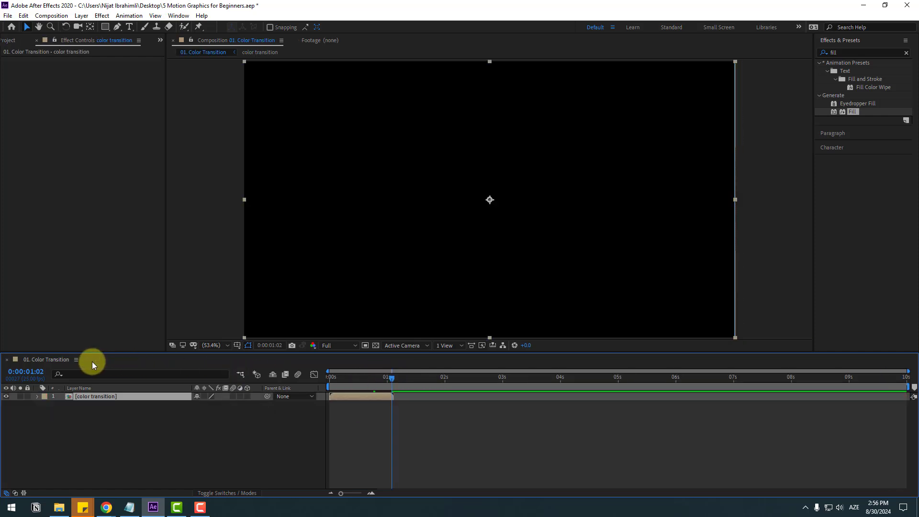
Place both 1080.mov clips beneath the color transition layer and shift the transition to start about 9 frames in.
{"action": "left_click", "coordinate": [10, 41]}
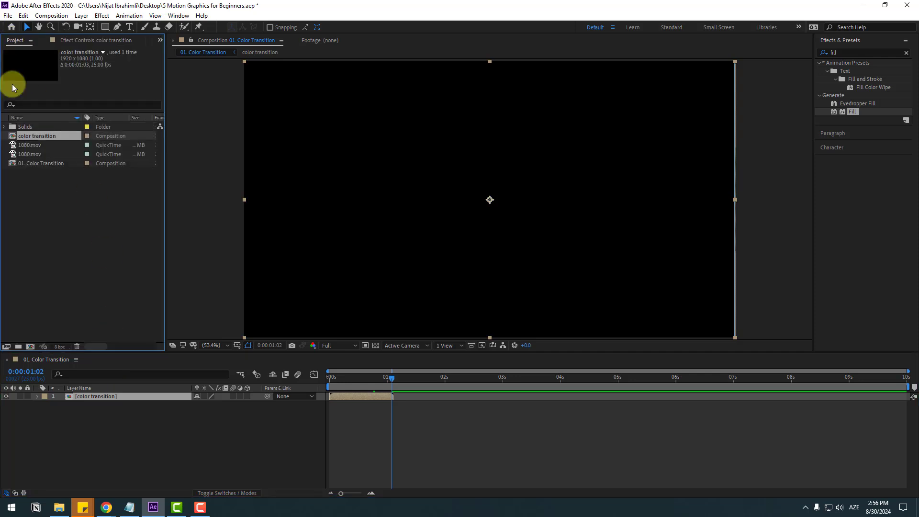
{"action": "left_click", "coordinate": [34, 146]}
{"action": "left_click", "coordinate": [31, 156], "text": "shift"}
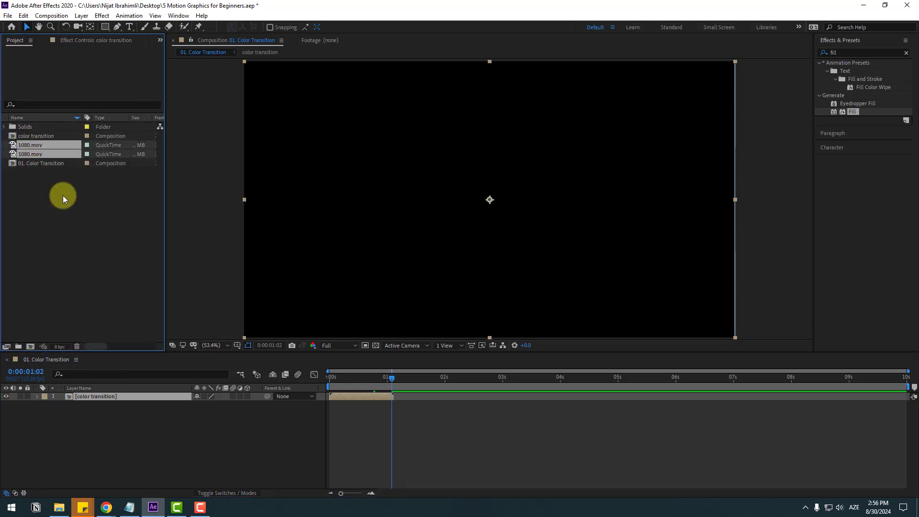
{"action": "left_click_drag", "start_coordinate": [34, 151], "coordinate": [106, 444]}
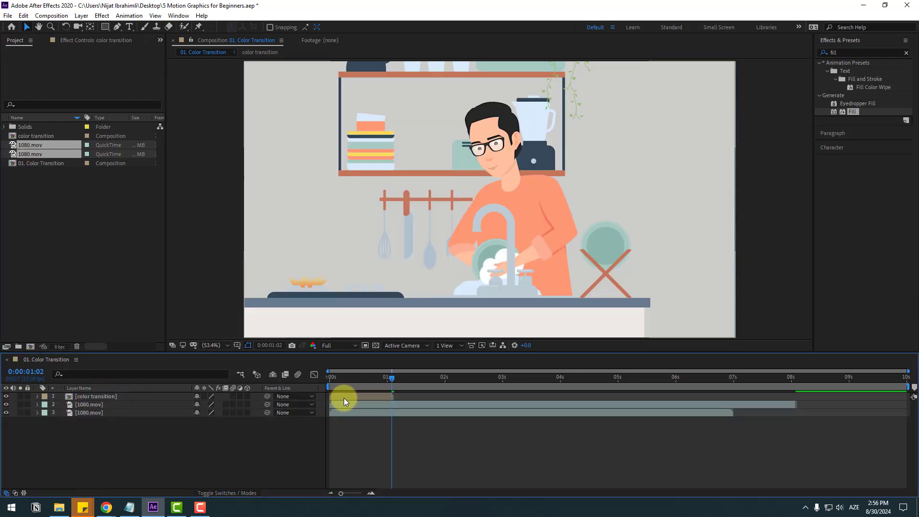
{"action": "left_click_drag", "start_coordinate": [343, 397], "coordinate": [382, 384]}
{"action": "left_click", "coordinate": [325, 384]}
Split the upper 1080.mov layer at 0:00:00:23, where the colors cover the frame, and delete the part after the cut.
{"action": "left_click", "coordinate": [89, 412]}
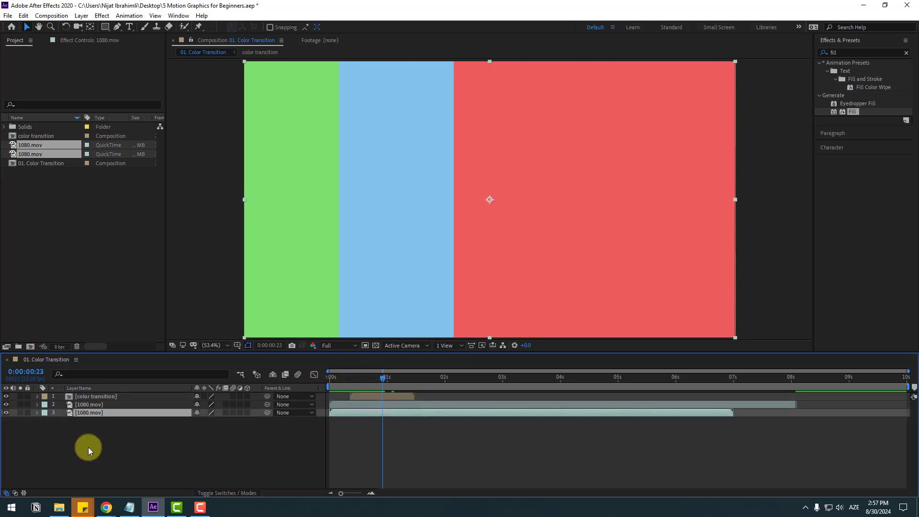
{"action": "left_click", "coordinate": [88, 447]}
{"action": "left_click", "coordinate": [85, 403]}
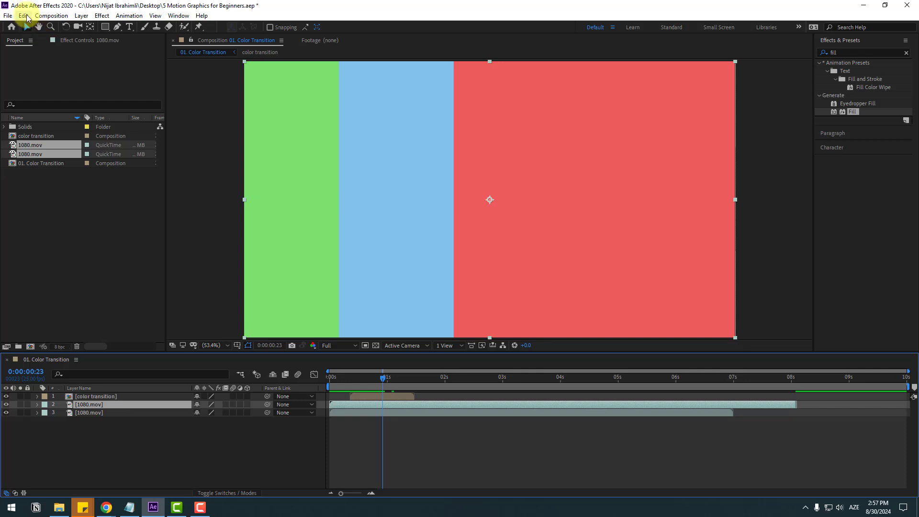
{"action": "left_click", "coordinate": [24, 16]}
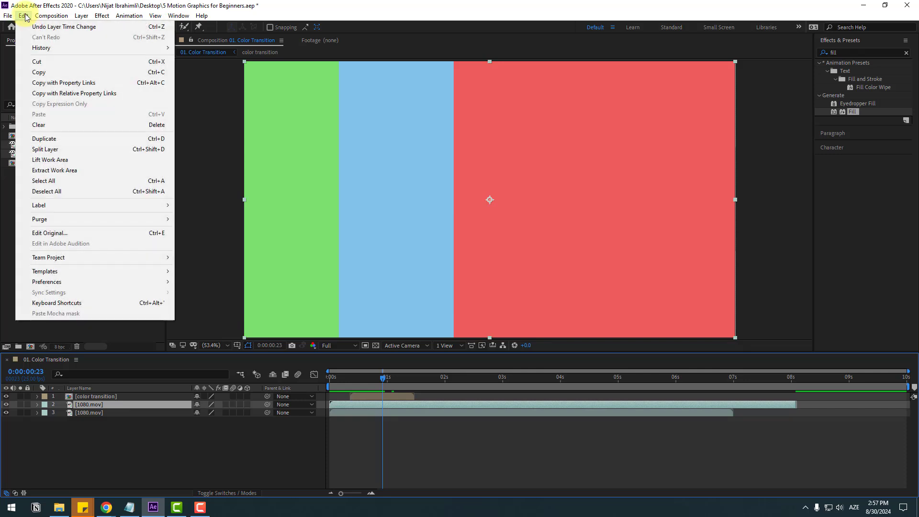
{"action": "left_click", "coordinate": [61, 149]}
{"action": "key", "text": "Delete"}
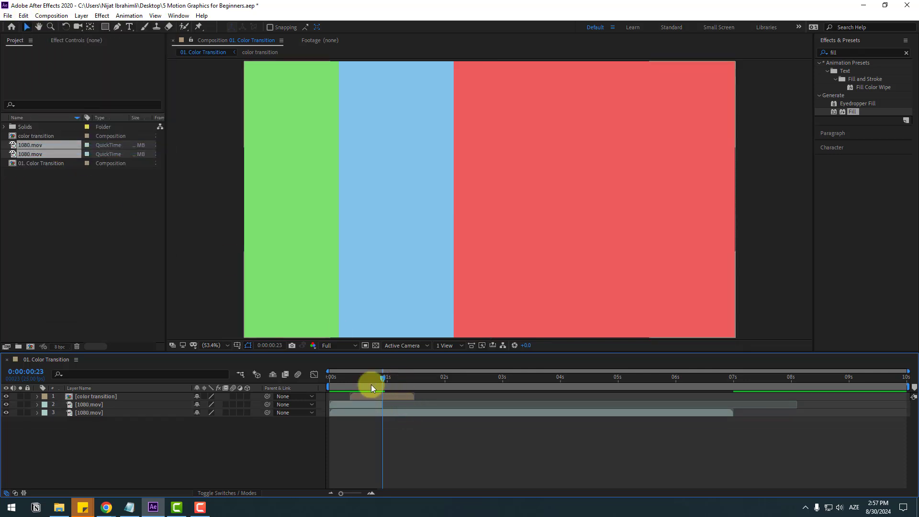
End the work area at 0:00:01:22 and preview the transition between the two clips.
{"action": "left_click_drag", "start_coordinate": [371, 384], "coordinate": [440, 383]}
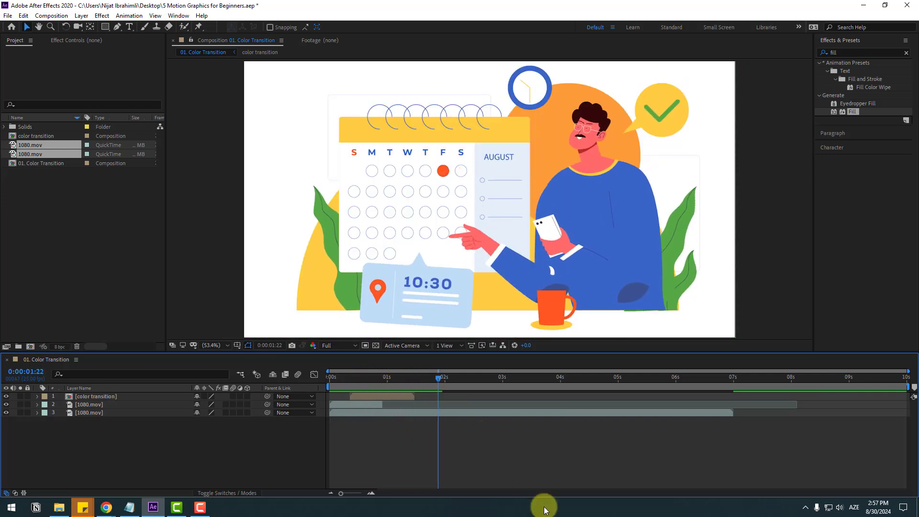
{"action": "key", "text": "n"}
{"action": "key", "text": "space"}
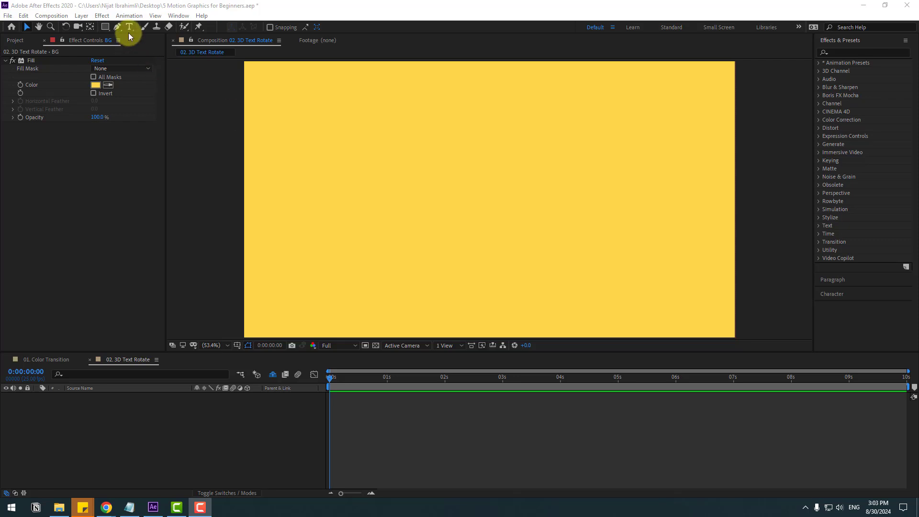
Add the text "motion" to the 02. 3D Text Rotate composition at 245 px, placed slightly left of and above the center.
{"action": "left_click", "coordinate": [128, 27]}
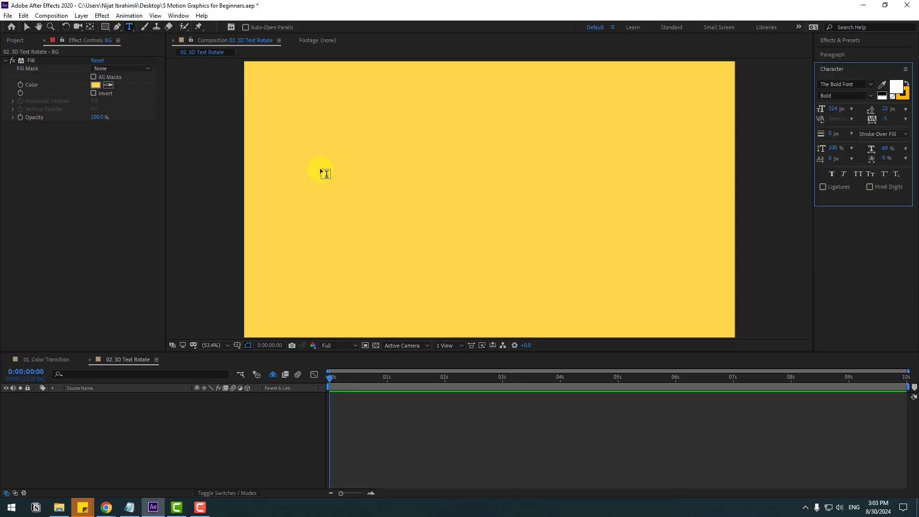
{"action": "left_click", "coordinate": [380, 186]}
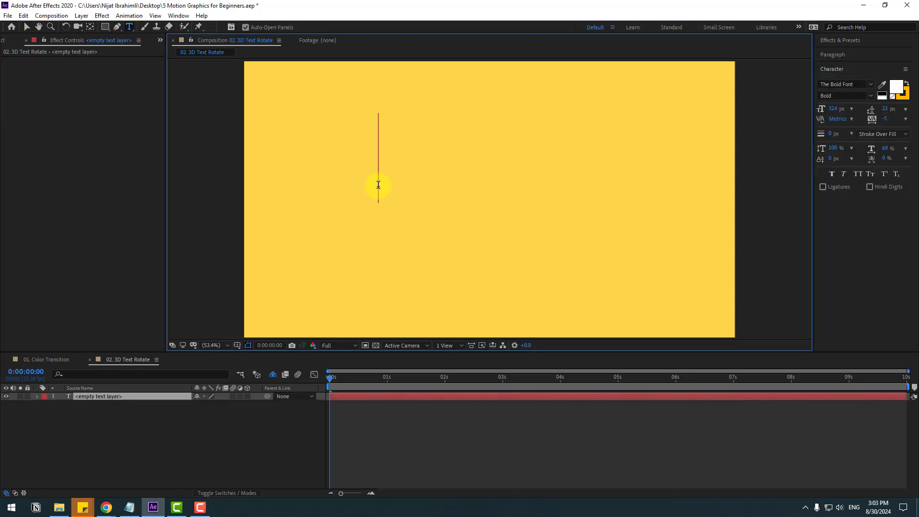
{"action": "type", "text": "motion"}
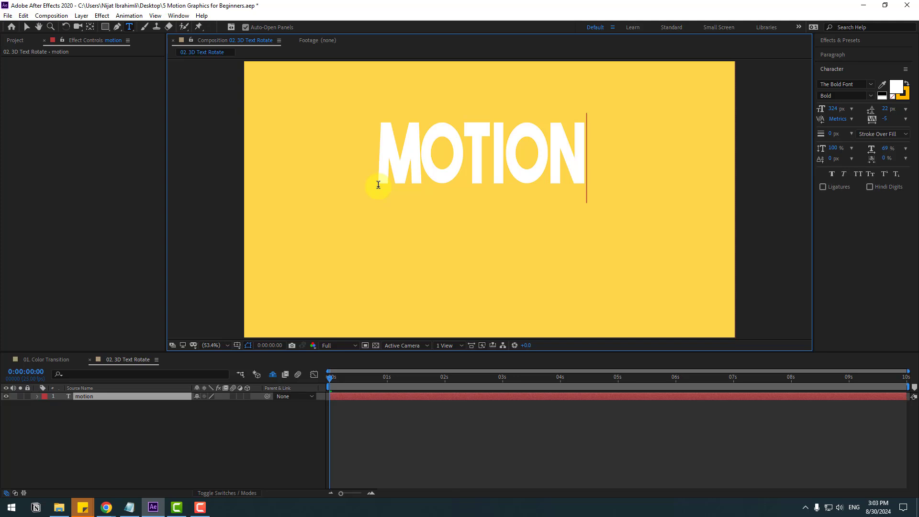
{"action": "left_click", "coordinate": [28, 29]}
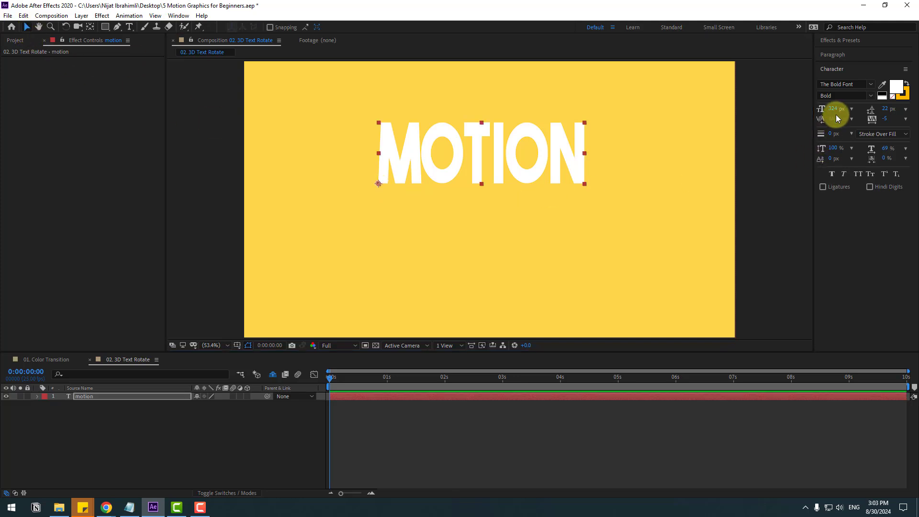
{"action": "left_click_drag", "start_coordinate": [833, 109], "coordinate": [800, 113]}
{"action": "left_click_drag", "start_coordinate": [467, 188], "coordinate": [474, 220]}
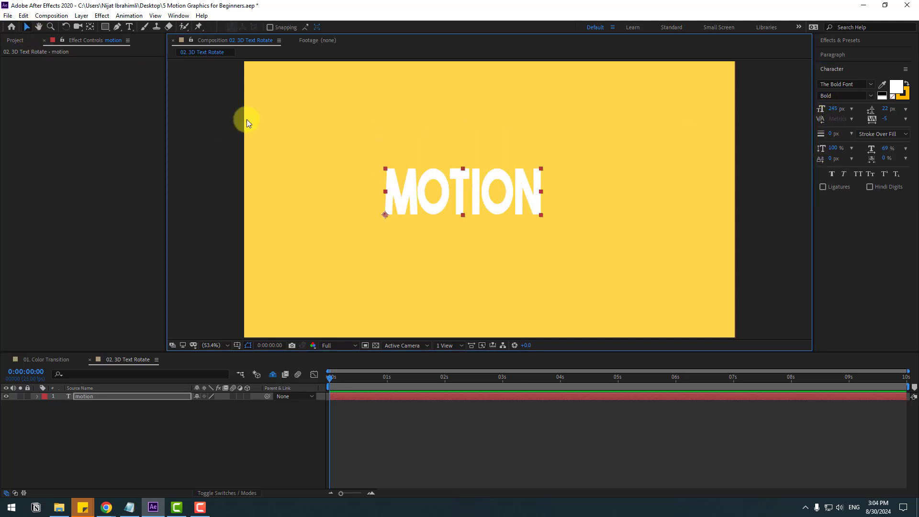
Move the motion text layer's anchor point to the middle of the text's top edge.
{"action": "left_click", "coordinate": [92, 29]}
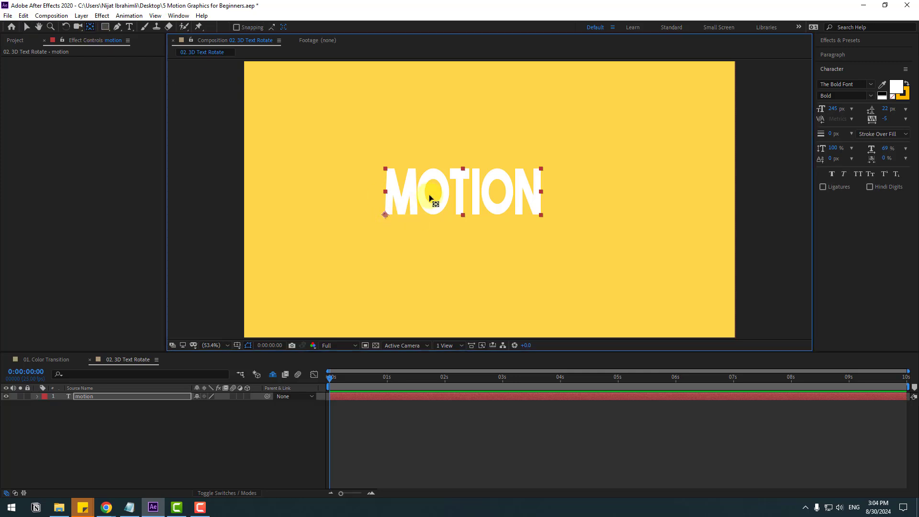
{"action": "left_click_drag", "start_coordinate": [429, 198], "coordinate": [464, 170]}
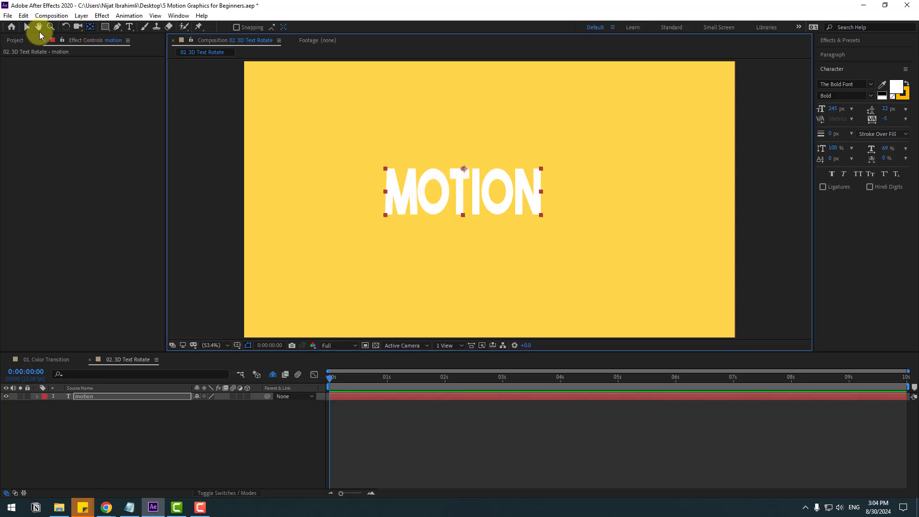
{"action": "left_click", "coordinate": [27, 28]}
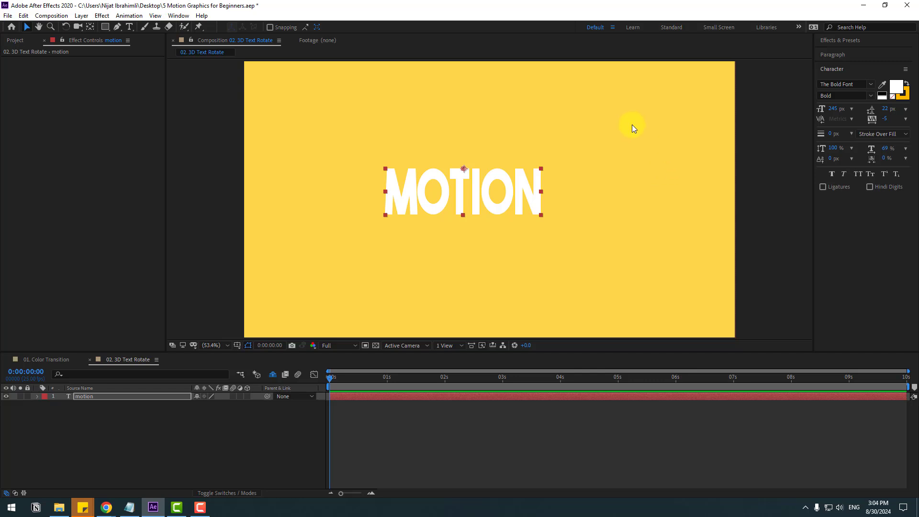
Center the motion text horizontally and vertically in the composition and display the title/action safe guides.
{"action": "left_click", "coordinate": [178, 16]}
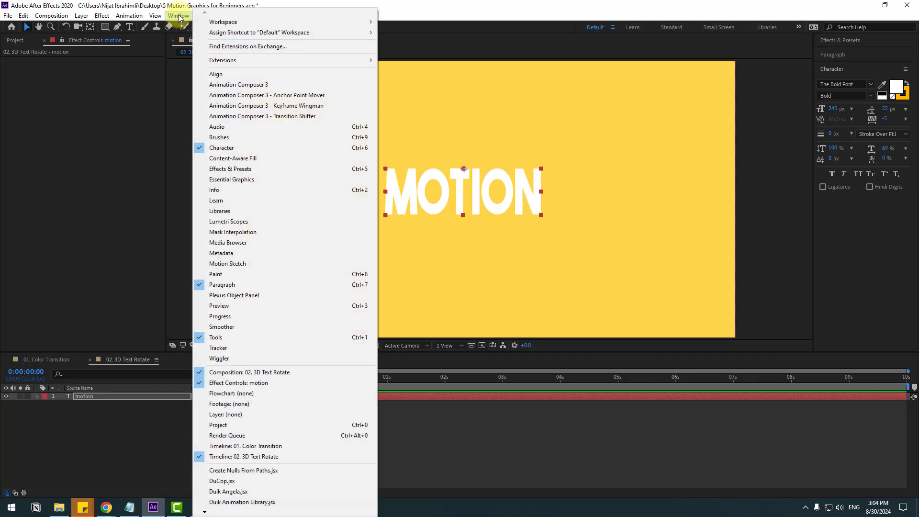
{"action": "left_click", "coordinate": [215, 73]}
{"action": "left_click", "coordinate": [839, 107]}
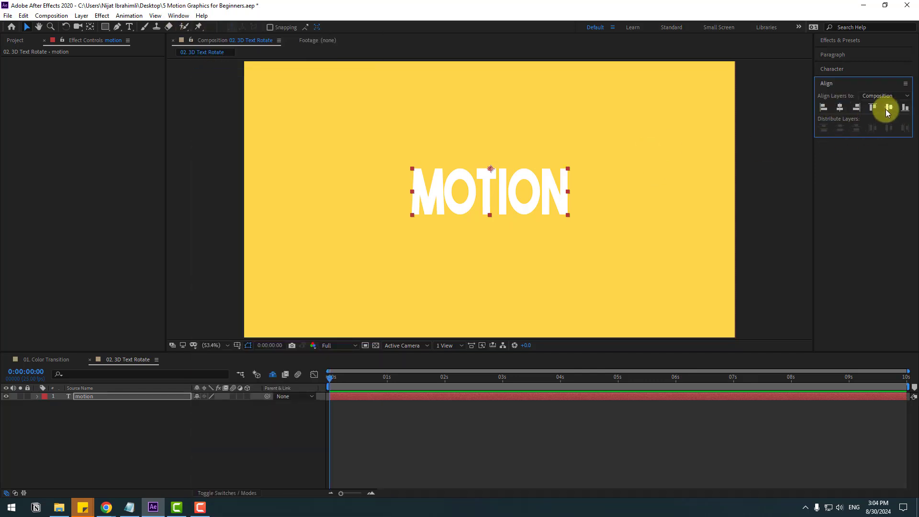
{"action": "left_click", "coordinate": [888, 108]}
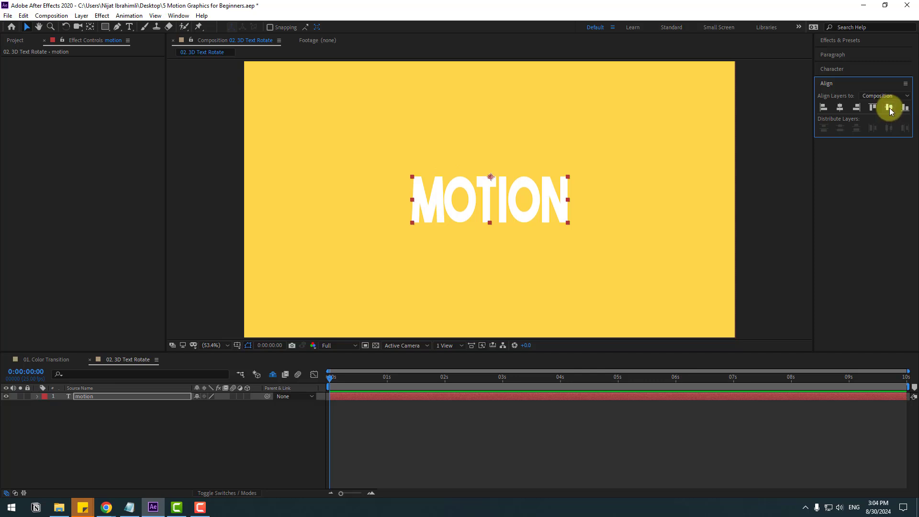
{"action": "left_click", "coordinate": [237, 345]}
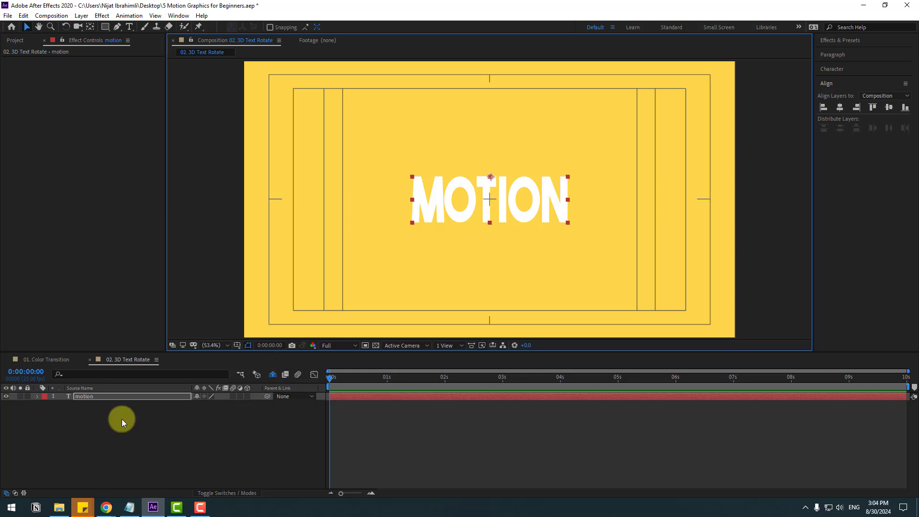
Make the motion text a 3D layer.
{"action": "left_click", "coordinate": [89, 397]}
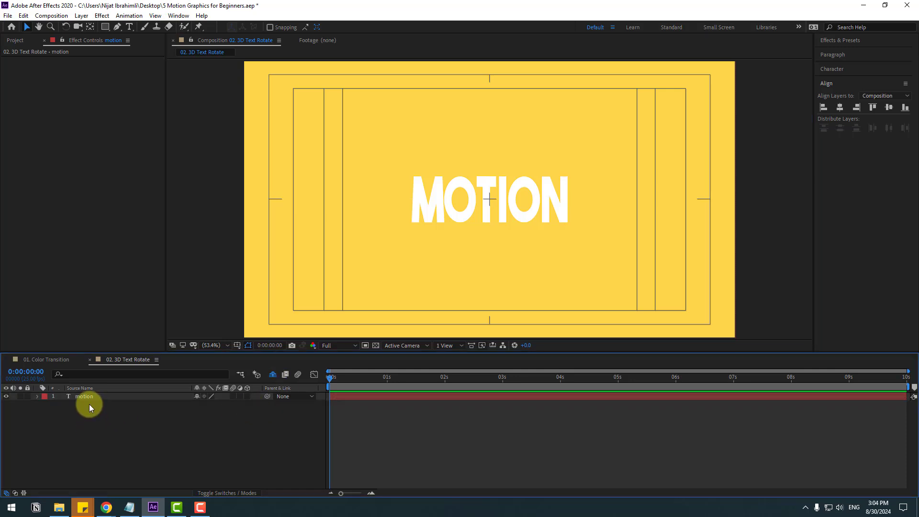
{"action": "left_click", "coordinate": [247, 396]}
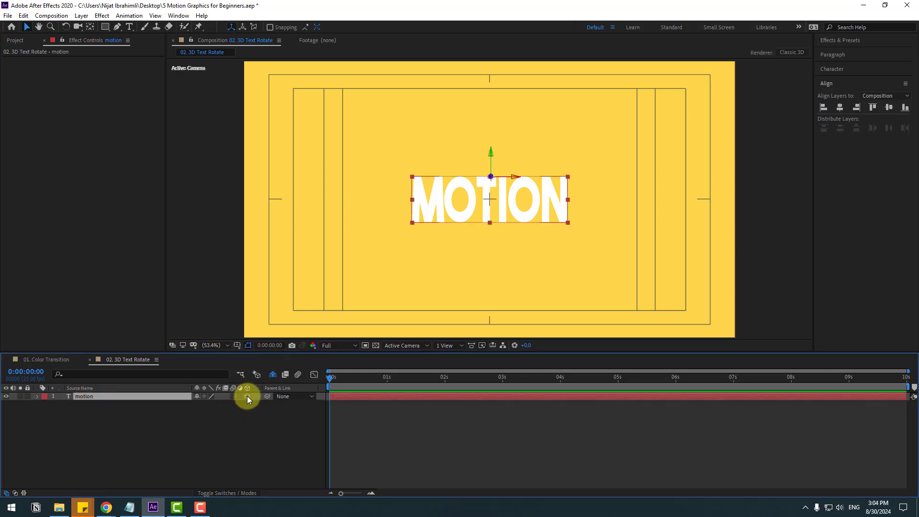
Set the motion text's X Rotation to 92° and add a keyframe for it at 0:00:00:00.
{"action": "key", "text": "r"}
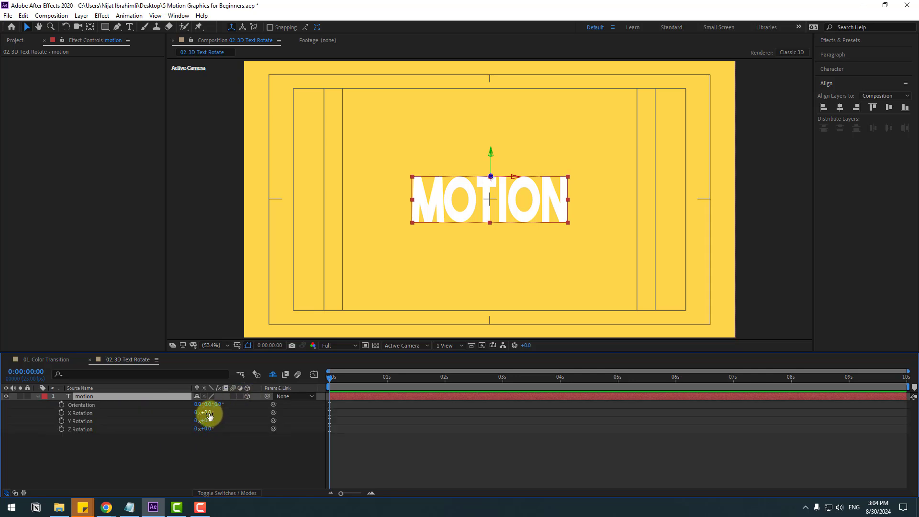
{"action": "left_click_drag", "start_coordinate": [207, 413], "coordinate": [234, 394]}
{"action": "left_click", "coordinate": [217, 479]}
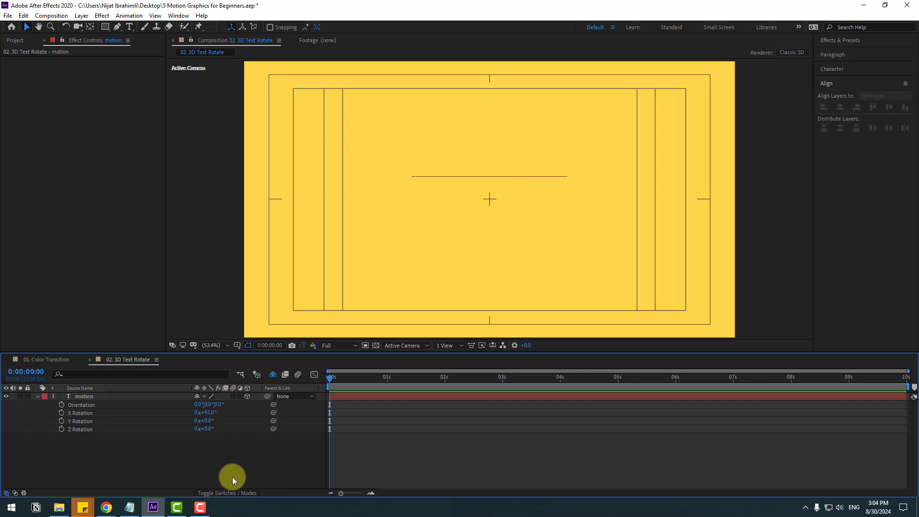
{"action": "left_click", "coordinate": [61, 413]}
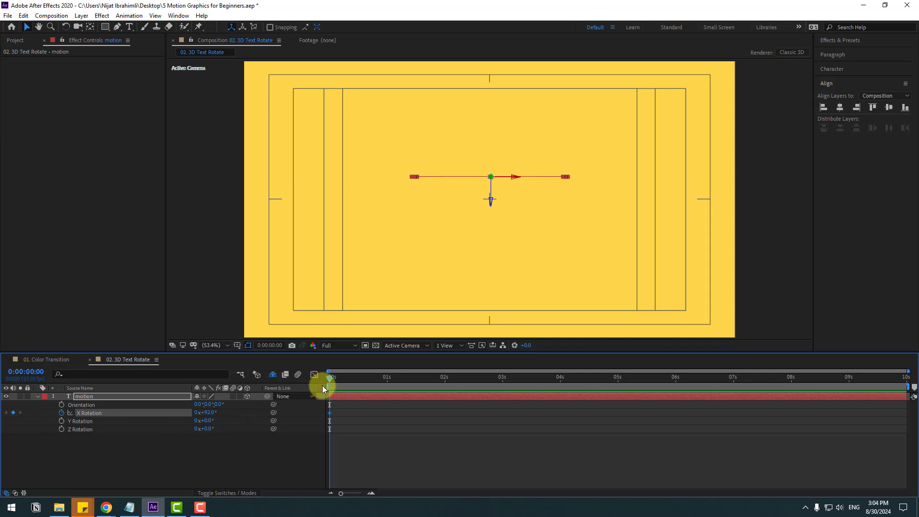
Add an X Rotation keyframe of -80° to the motion text at 0:00:00:10.
{"action": "left_click", "coordinate": [268, 345]}
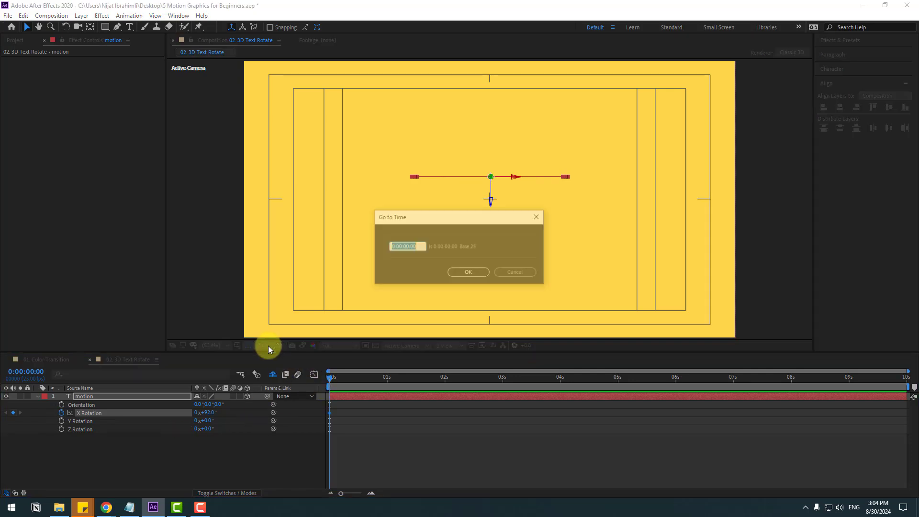
{"action": "type", "text": "+10"}
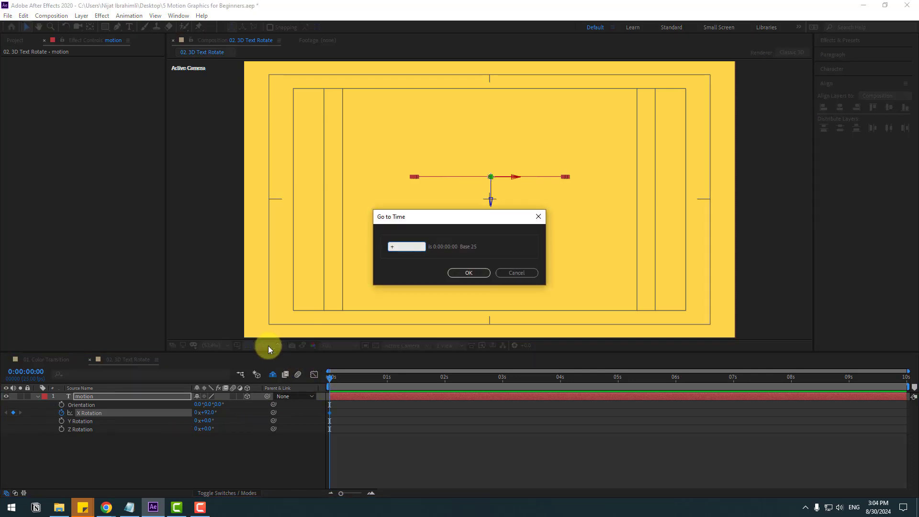
{"action": "left_click", "coordinate": [475, 272]}
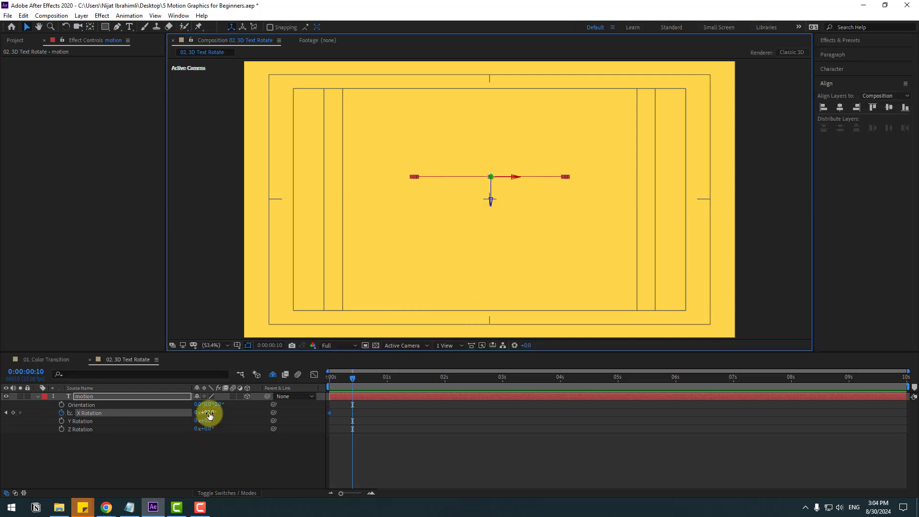
{"action": "left_click_drag", "start_coordinate": [209, 415], "coordinate": [142, 424]}
{"action": "mouse_move", "coordinate": [349, 378]}
{"action": "left_mouse_down"}
{"action": "mouse_move", "coordinate": [320, 384]}
{"action": "mouse_move", "coordinate": [351, 385]}
{"action": "left_mouse_up"}
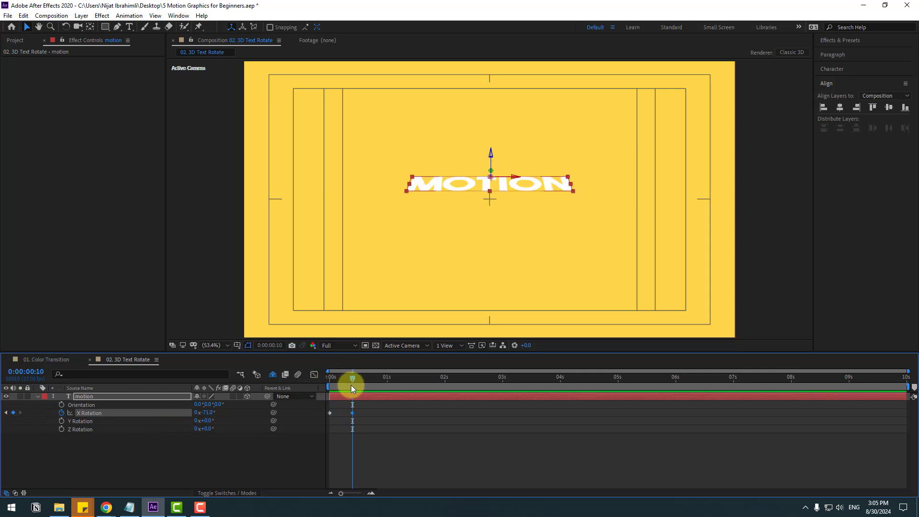
{"action": "left_click", "coordinate": [213, 414]}
{"action": "type", "text": "-80"}
{"action": "key", "text": "Return"}
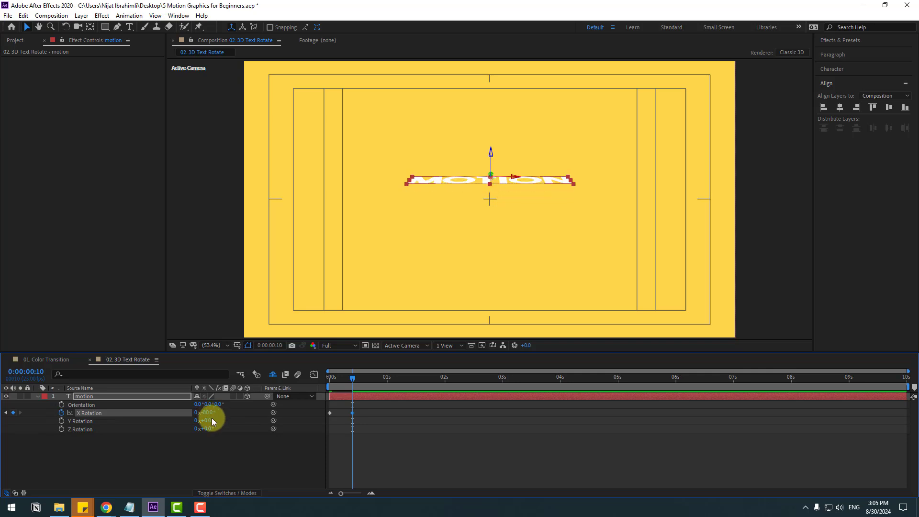
Add X Rotation keyframes of 40° at 0:00:00:20 and -20° at 0:00:01:05.
{"action": "key", "text": "shift+Page_Down"}
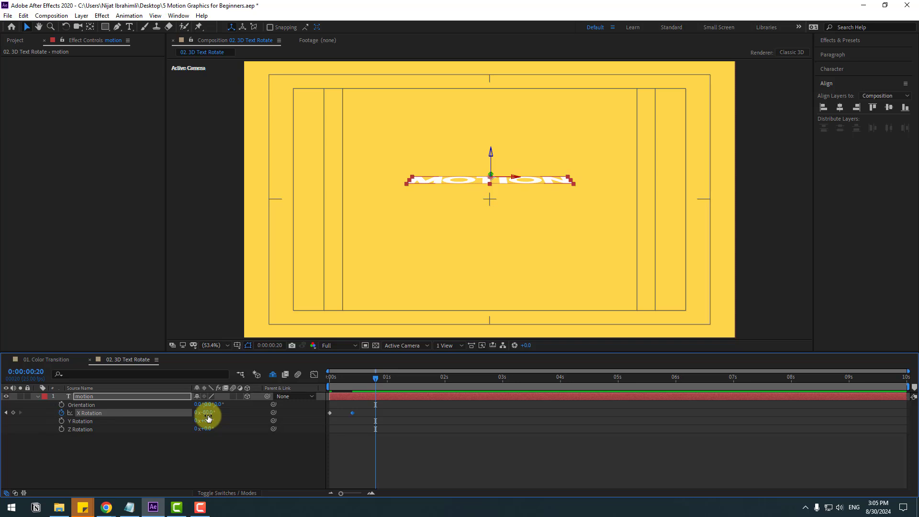
{"action": "left_click", "coordinate": [209, 415]}
{"action": "type", "text": "40"}
{"action": "key", "text": "Return"}
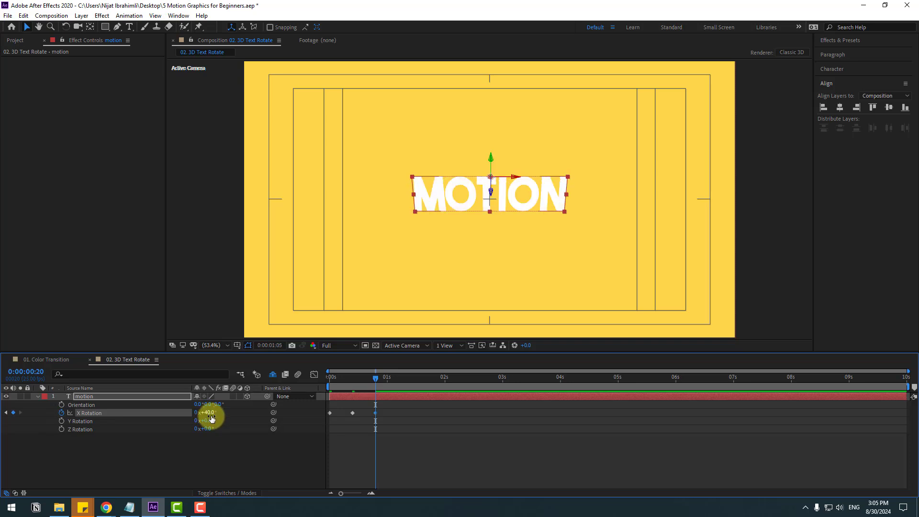
{"action": "key", "text": "shift+Page_Down"}
{"action": "left_click", "coordinate": [206, 414]}
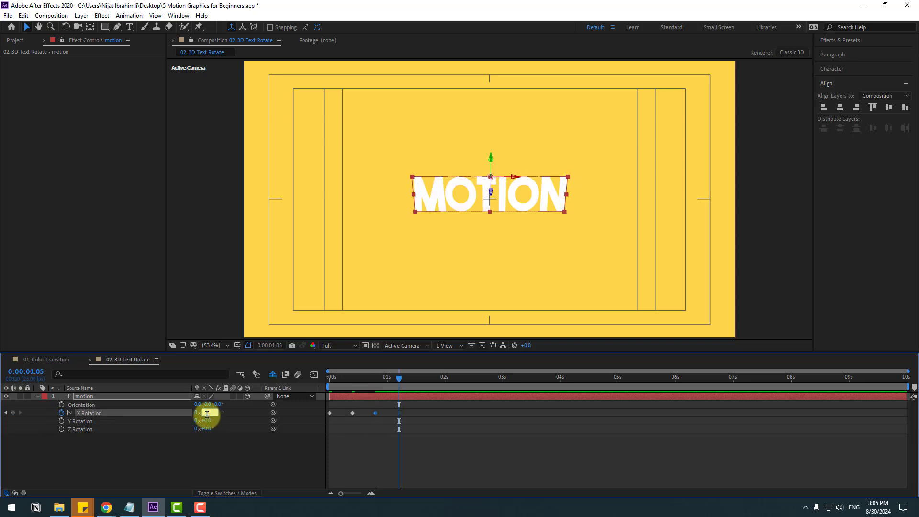
{"action": "type", "text": "-20"}
{"action": "key", "text": "Return"}
Add X Rotation keyframes of 10° at 0:00:01:15 and -5° at 0:00:02:00.
{"action": "key", "text": "shift+Page_Down"}
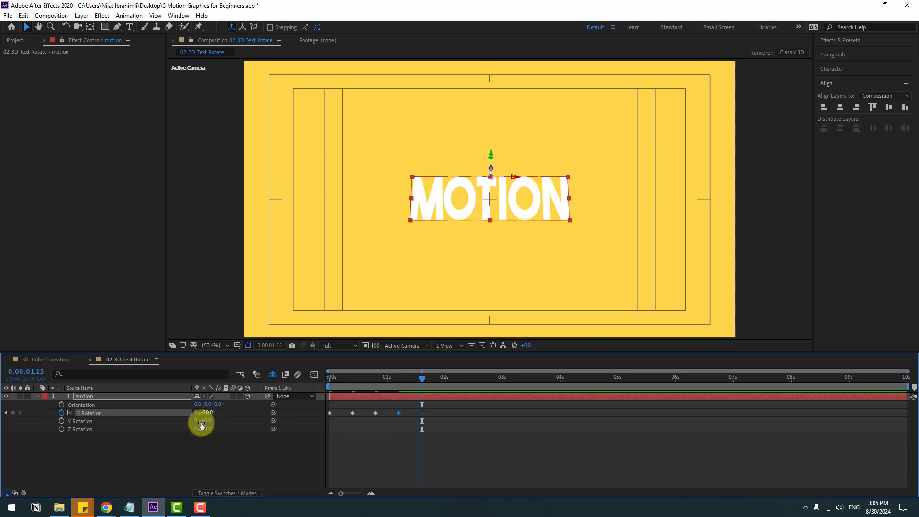
{"action": "left_click", "coordinate": [208, 414]}
{"action": "type", "text": "10"}
{"action": "key", "text": "Return"}
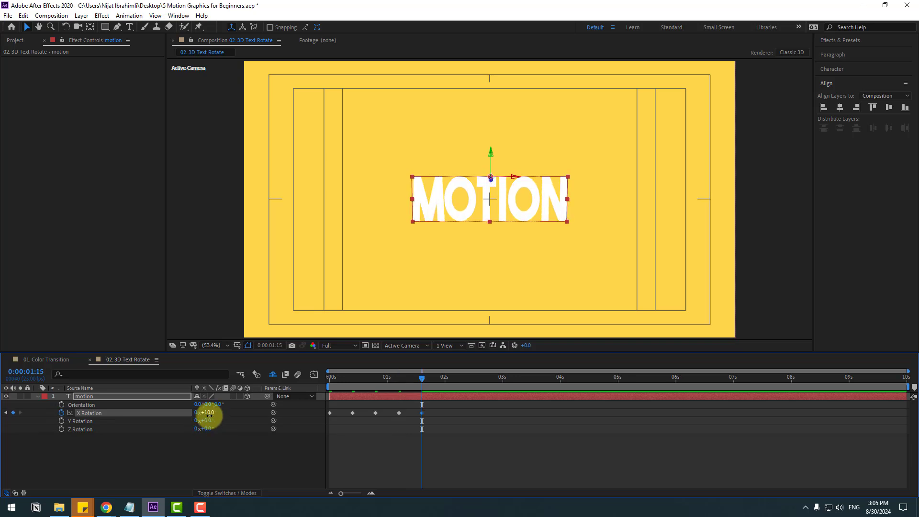
{"action": "key", "text": "shift+Page_Down"}
{"action": "left_click", "coordinate": [209, 414]}
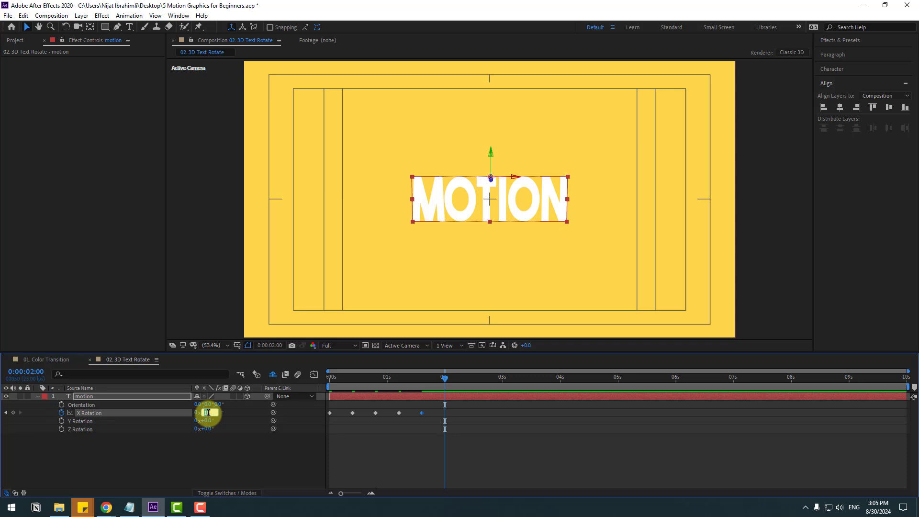
{"action": "type", "text": "-5"}
{"action": "key", "text": "Return"}
Add X Rotation keyframes of 2.5° at 0:00:02:10 and 0° at 0:00:02:20.
{"action": "key", "text": "shift+Page_Down"}
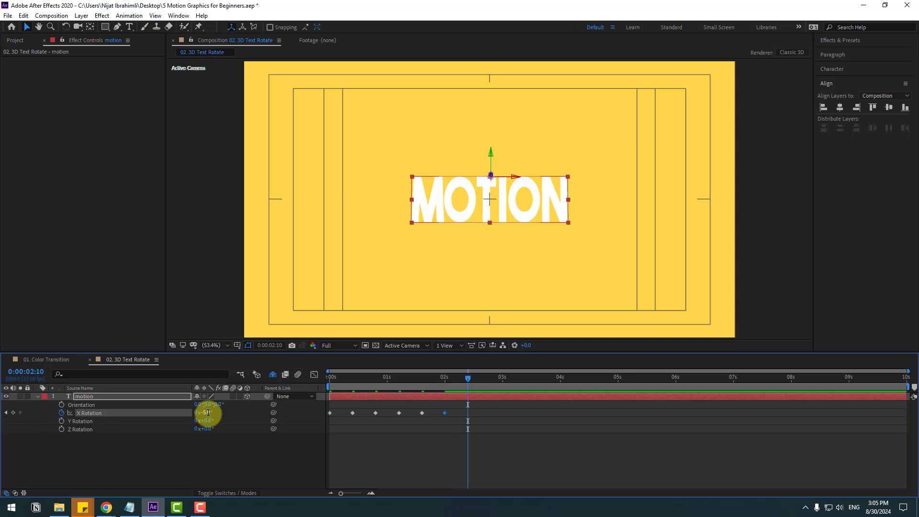
{"action": "left_click", "coordinate": [220, 413]}
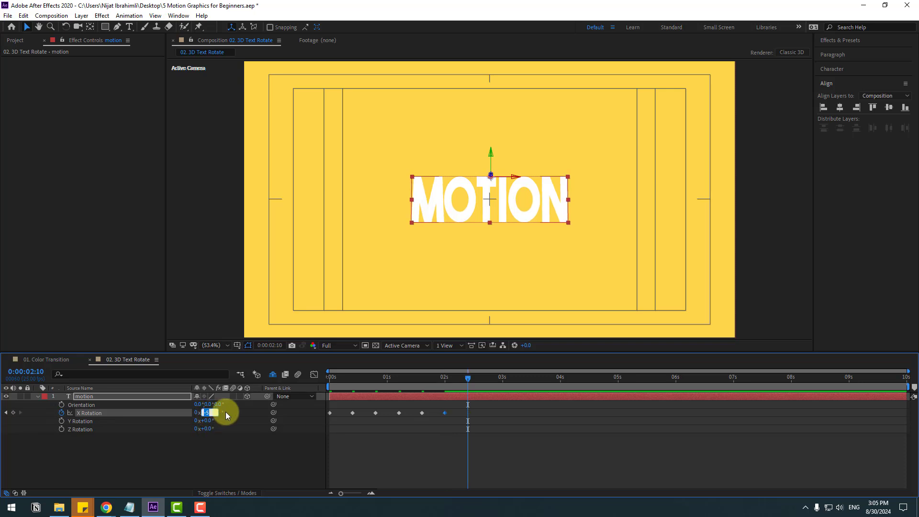
{"action": "type", "text": "2"}
{"action": "key", "text": "Return"}
{"action": "key", "text": "shift+Page_Down"}
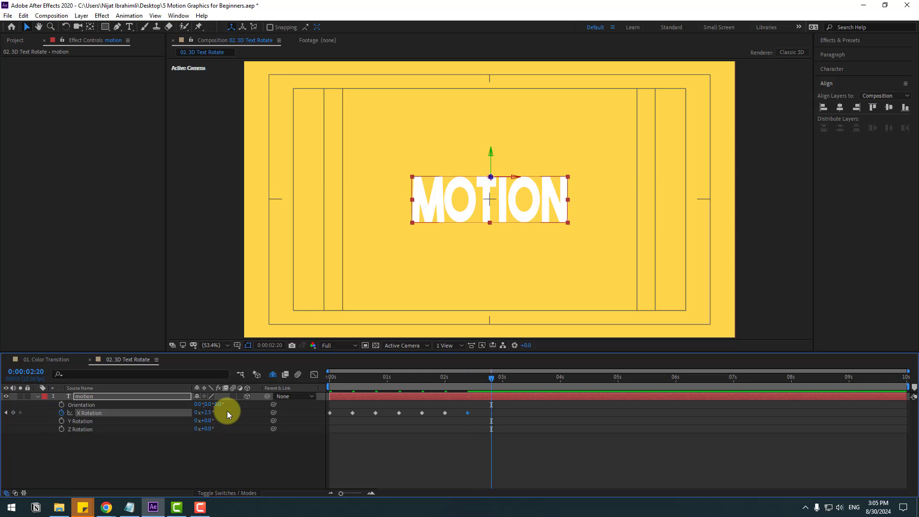
{"action": "left_click", "coordinate": [209, 412]}
{"action": "type", "text": "0"}
{"action": "key", "text": "Return"}
Apply Easy Ease to all X Rotation keyframes of the motion text and preview the swing.
{"action": "left_click_drag", "start_coordinate": [516, 404], "coordinate": [330, 413]}
{"action": "right_click", "coordinate": [330, 412]}
{"action": "mouse_move", "coordinate": [383, 461]}
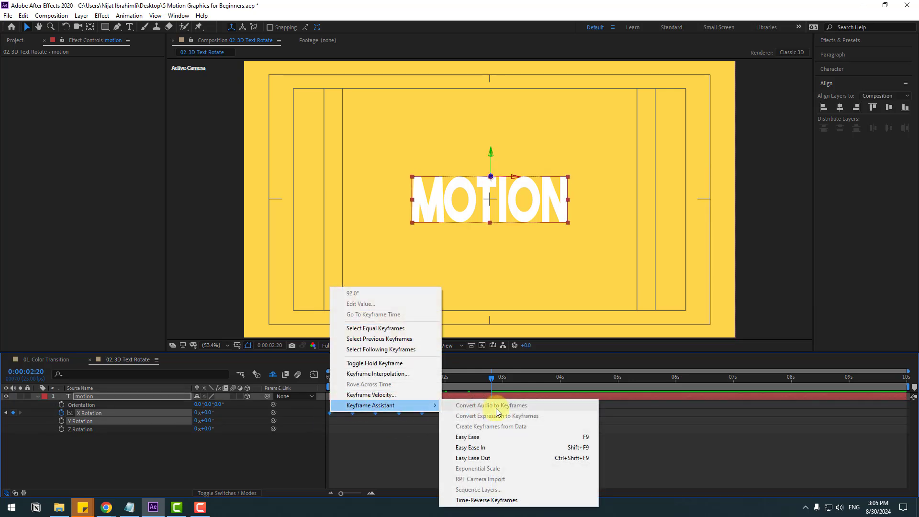
{"action": "left_click", "coordinate": [481, 432]}
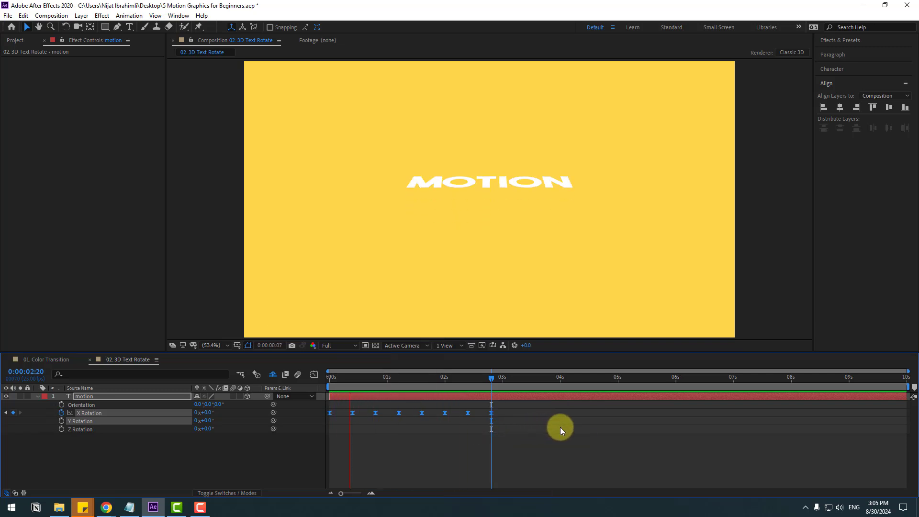
{"action": "key", "text": "space"}
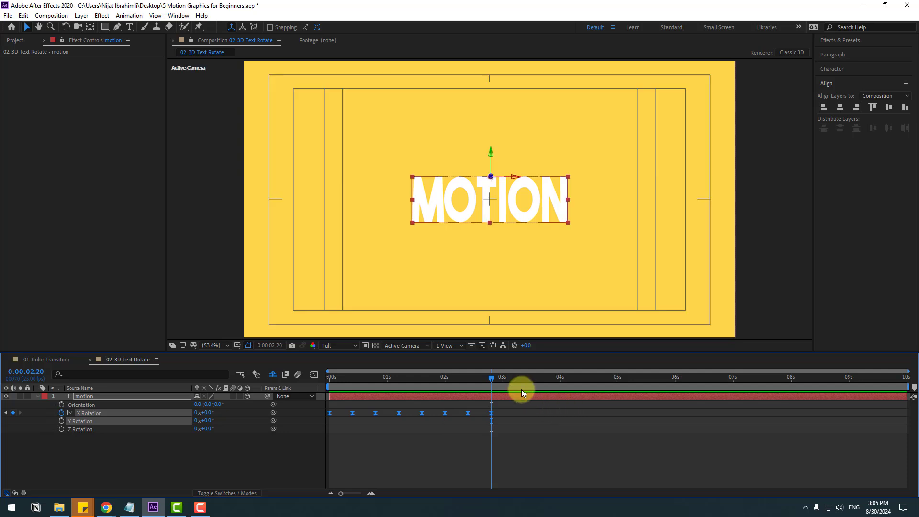
Find the Drop Shadow effect and apply it to the motion text.
{"action": "left_click", "coordinate": [840, 43]}
{"action": "left_click", "coordinate": [842, 51]}
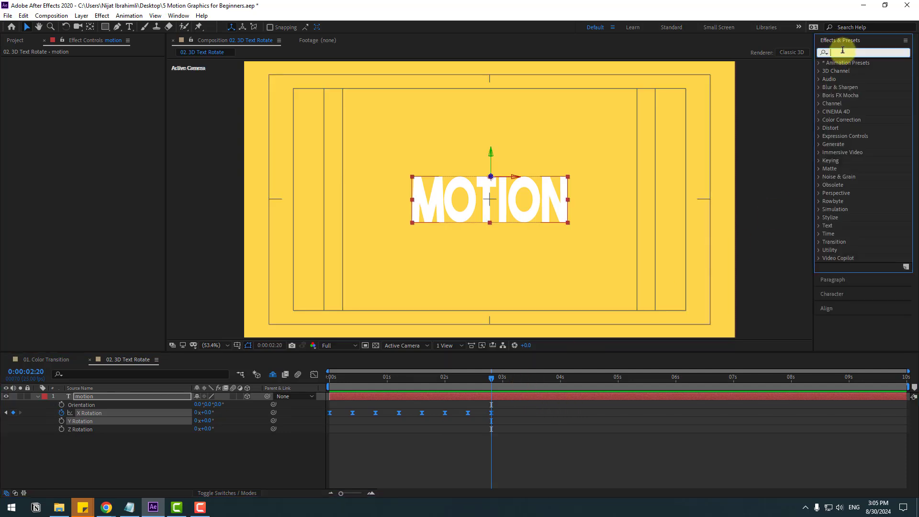
{"action": "type", "text": "drop s"}
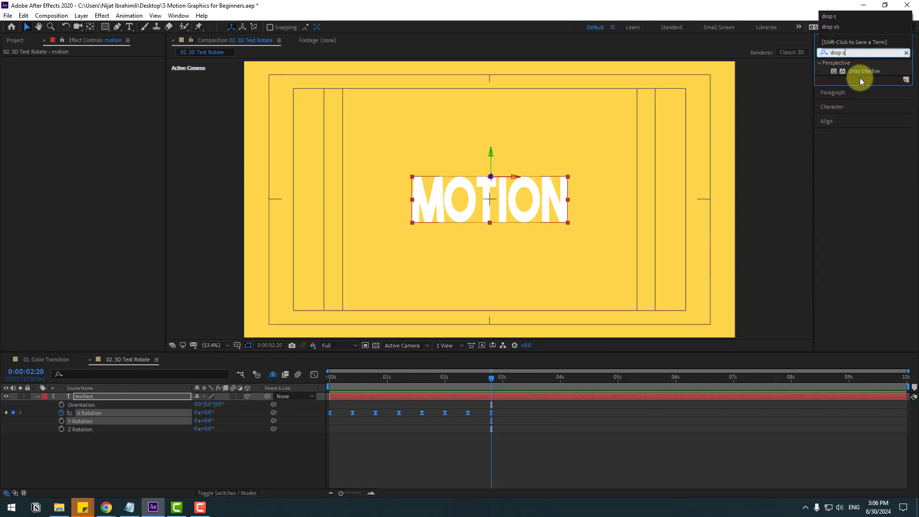
{"action": "left_click_drag", "start_coordinate": [864, 70], "coordinate": [516, 205]}
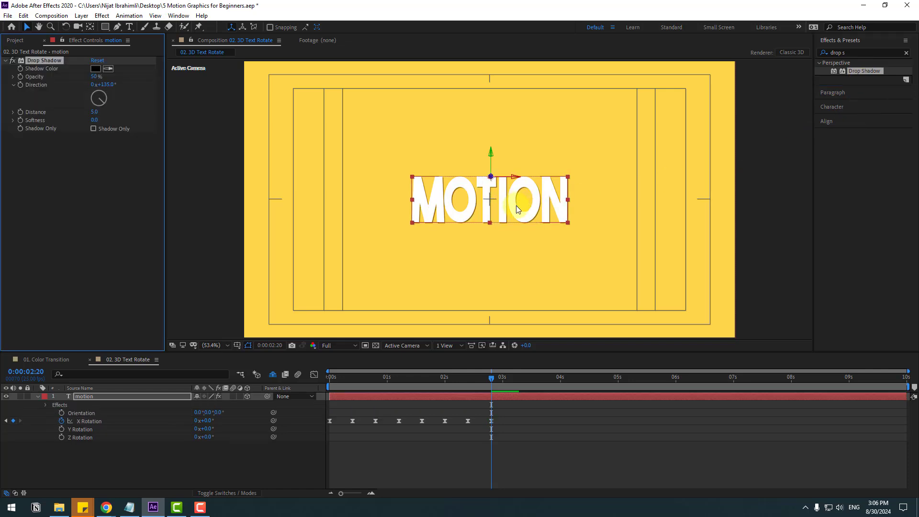
Set the Drop Shadow's Distance to 10 and Softness to 12, then preview the whole composition.
{"action": "key", "text": "slash"}
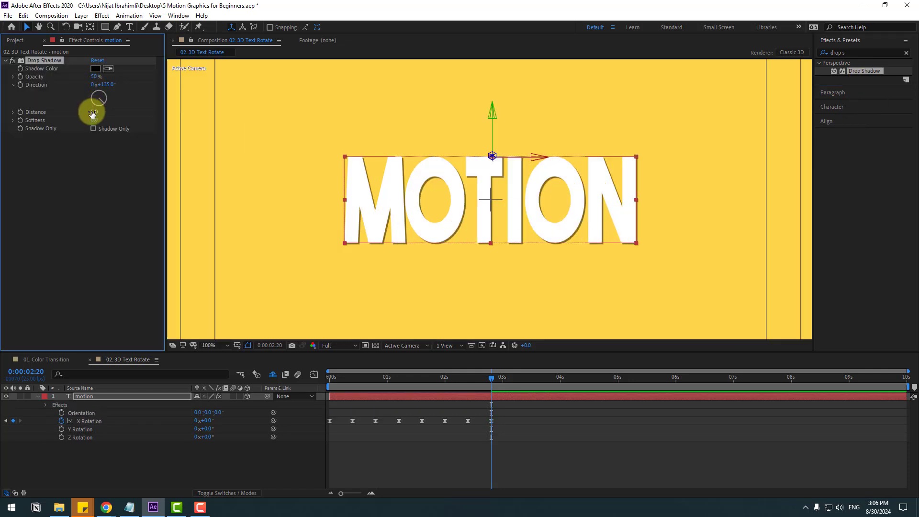
{"action": "left_click_drag", "start_coordinate": [94, 112], "coordinate": [93, 113]}
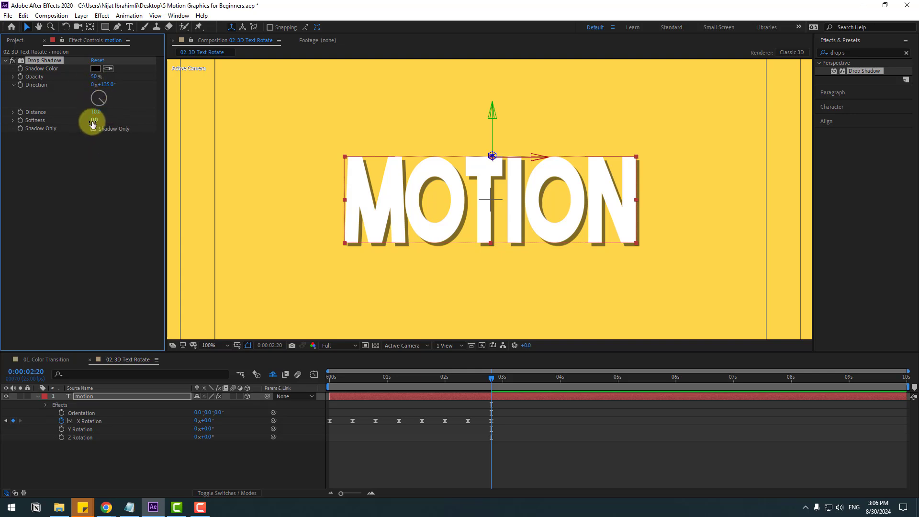
{"action": "left_click_drag", "start_coordinate": [93, 120], "coordinate": [99, 122]}
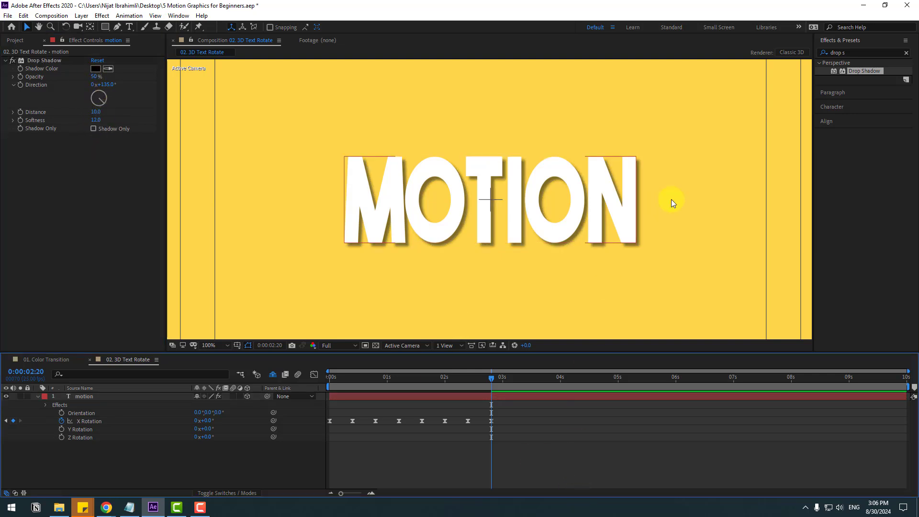
{"action": "scroll", "coordinate": [671, 199], "scroll_direction": "down", "scroll_amount": 2}
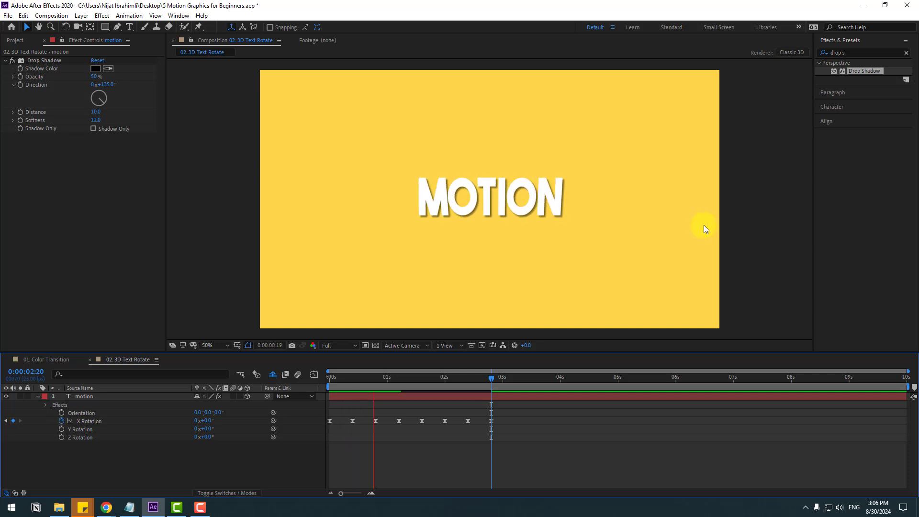
Shift the motion layer in time so that it starts at 0:00:00:02.
{"action": "left_click", "coordinate": [350, 379]}
{"action": "left_click", "coordinate": [82, 399]}
{"action": "left_click_drag", "start_coordinate": [344, 396], "coordinate": [337, 381]}
{"action": "key", "text": "["}
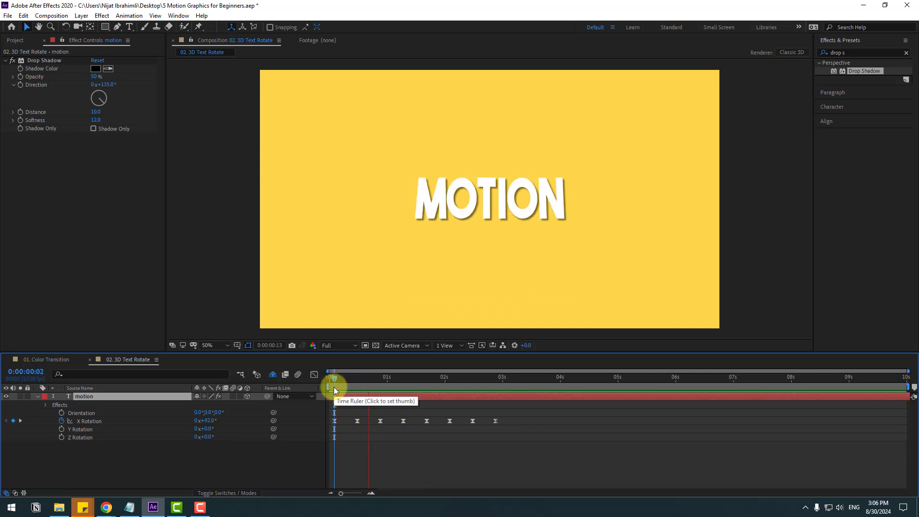
Collapse the motion layer's properties and move the text along the X axis into the left half of the composition.
{"action": "left_click", "coordinate": [340, 380]}
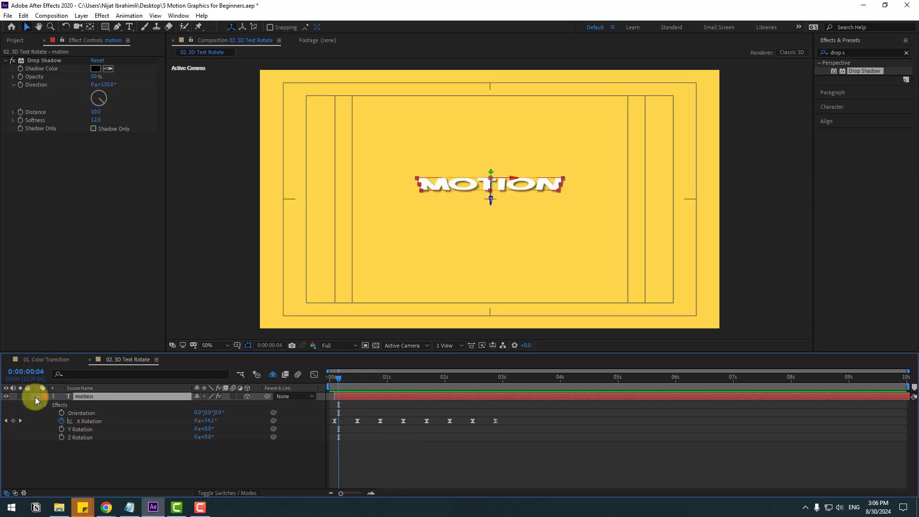
{"action": "left_click", "coordinate": [37, 397]}
{"action": "left_click", "coordinate": [86, 411]}
{"action": "left_click", "coordinate": [87, 396]}
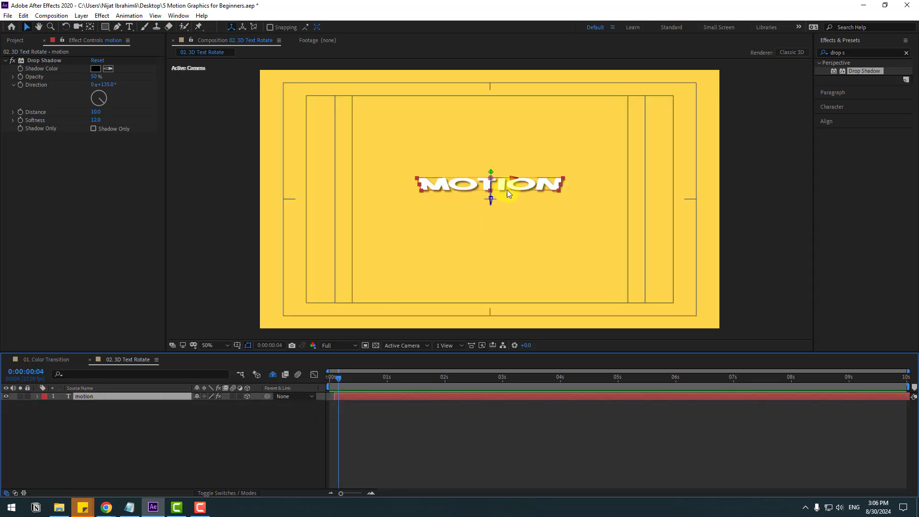
{"action": "left_click_drag", "start_coordinate": [514, 179], "coordinate": [405, 187]}
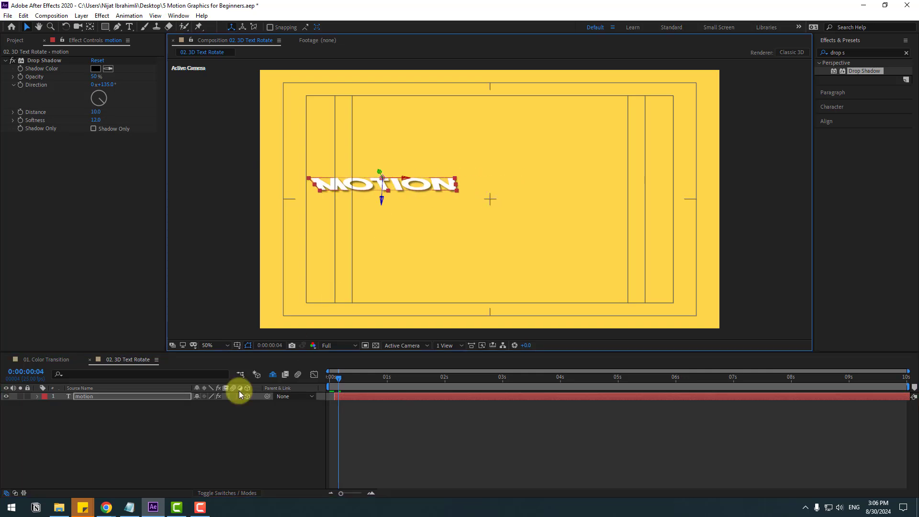
Duplicate the motion text layer, place the copy to the right of the original, and go to 0:00:01:17.
{"action": "left_click", "coordinate": [74, 402]}
{"action": "left_click", "coordinate": [84, 397]}
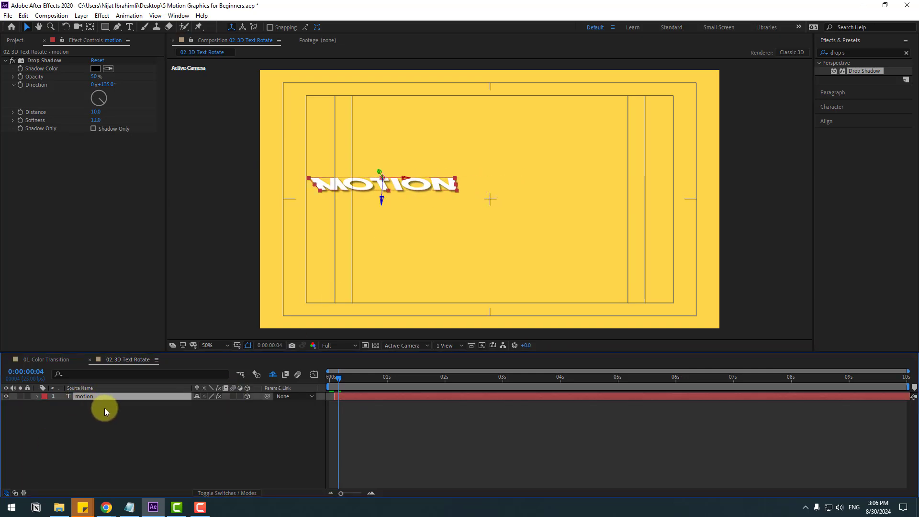
{"action": "key", "text": "ctrl+d"}
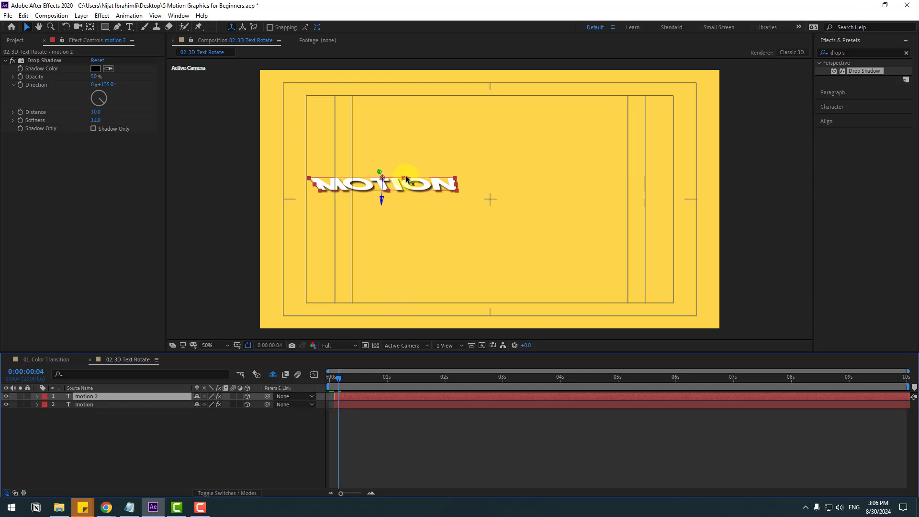
{"action": "left_click_drag", "start_coordinate": [406, 181], "coordinate": [433, 177]}
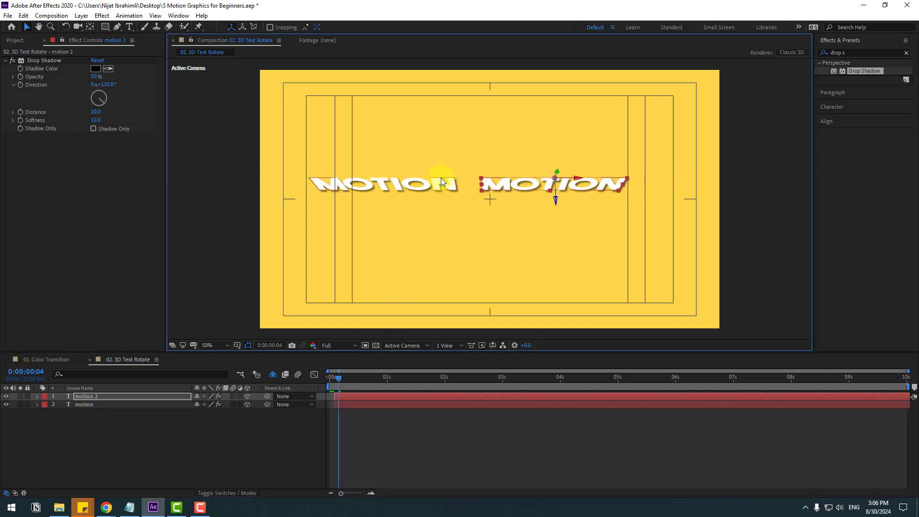
{"action": "left_click_drag", "start_coordinate": [378, 386], "coordinate": [426, 379]}
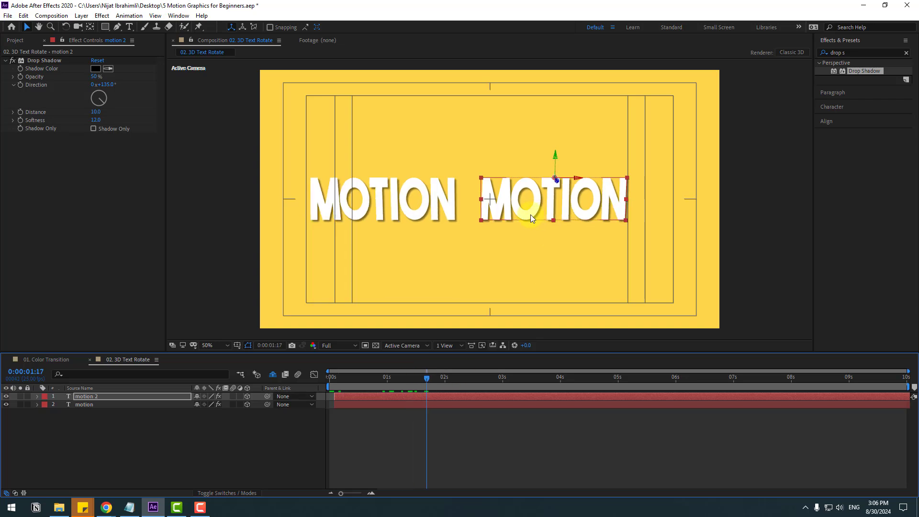
Replace the text of the duplicated motion layer with "graphics" and finish editing the text.
{"action": "double_click", "coordinate": [527, 202]}
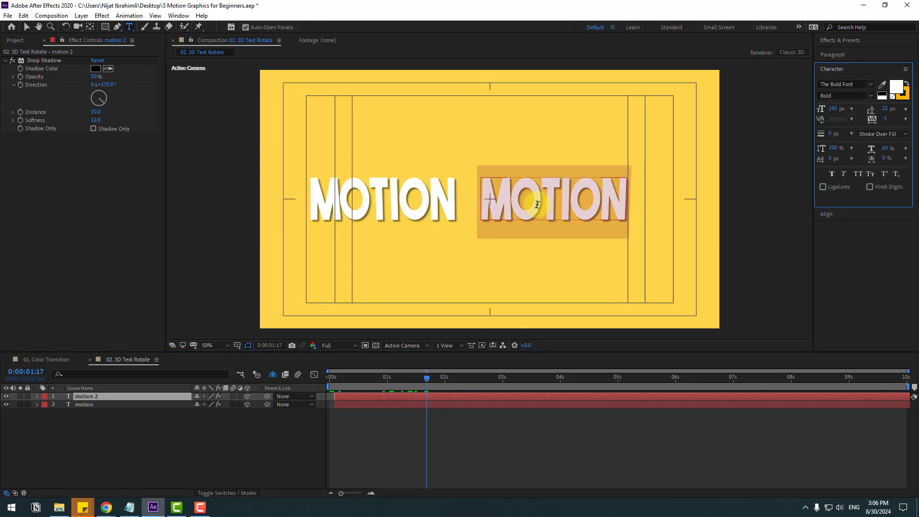
{"action": "type", "text": "graphics"}
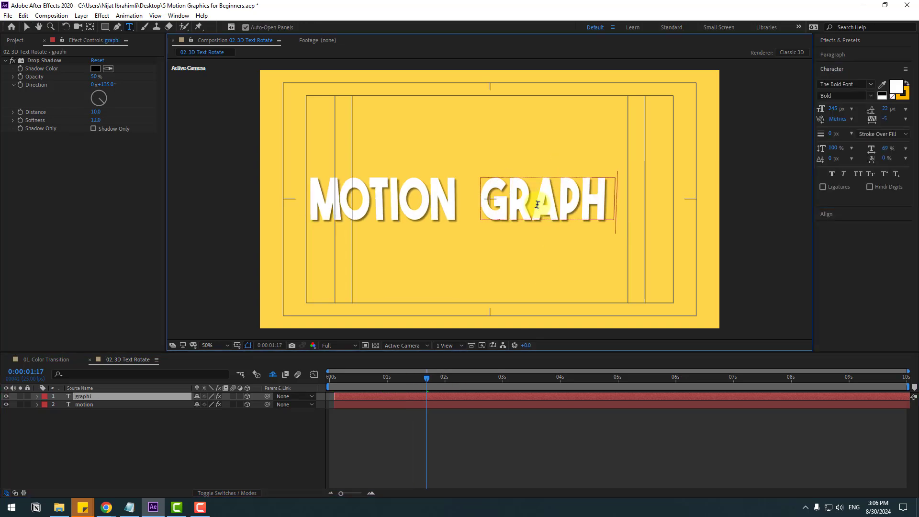
{"action": "left_click", "coordinate": [26, 27]}
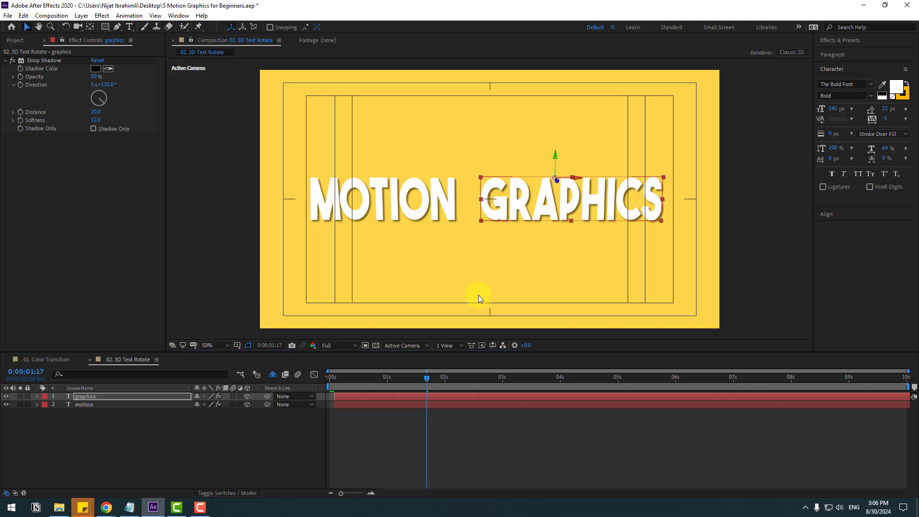
Shift the graphics layer to start slightly after the motion layer and preview the staggered swing of both words.
{"action": "left_click_drag", "start_coordinate": [340, 394], "coordinate": [344, 395]}
{"action": "key", "text": "space"}
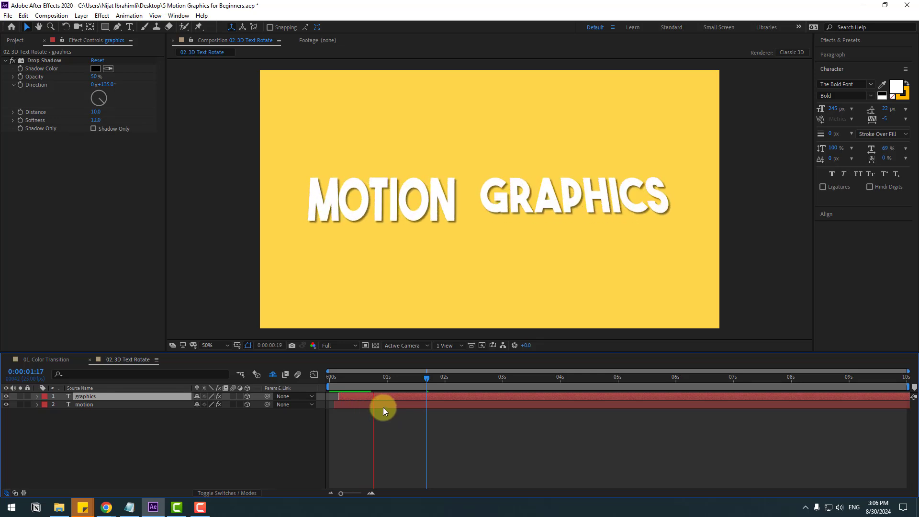
{"action": "left_click", "coordinate": [434, 378]}
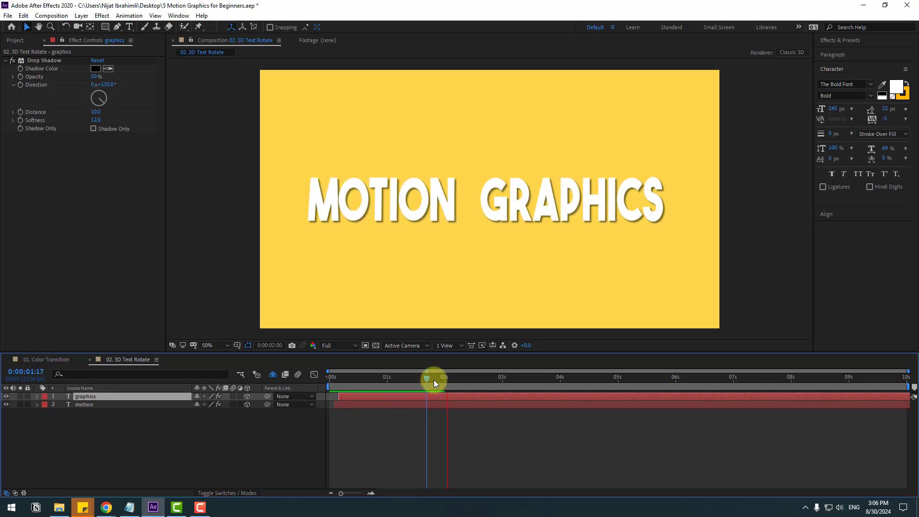
{"action": "key", "text": "n"}
{"action": "key", "text": "space"}
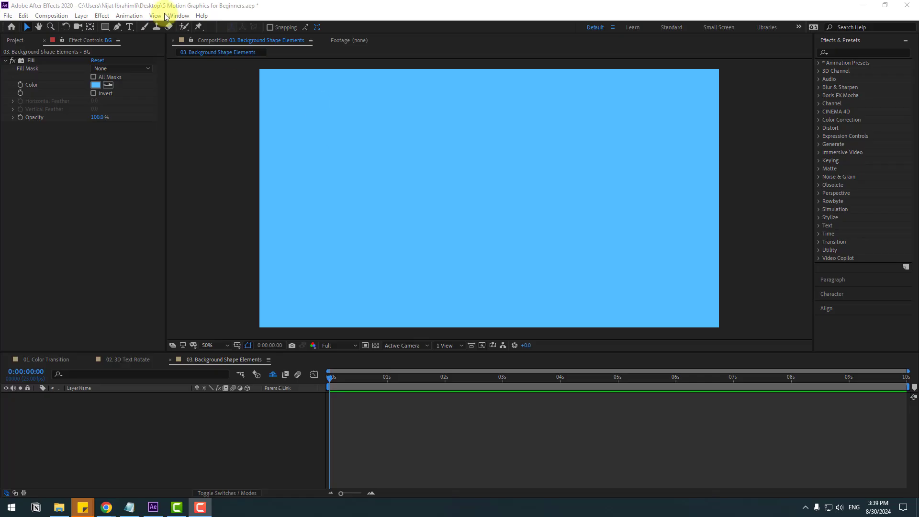
Draw a straight horizontal line with the Pen tool along the upper edge of the blue composition, spanning almost its full width.
{"action": "left_click", "coordinate": [116, 27]}
{"action": "left_click", "coordinate": [339, 135]}
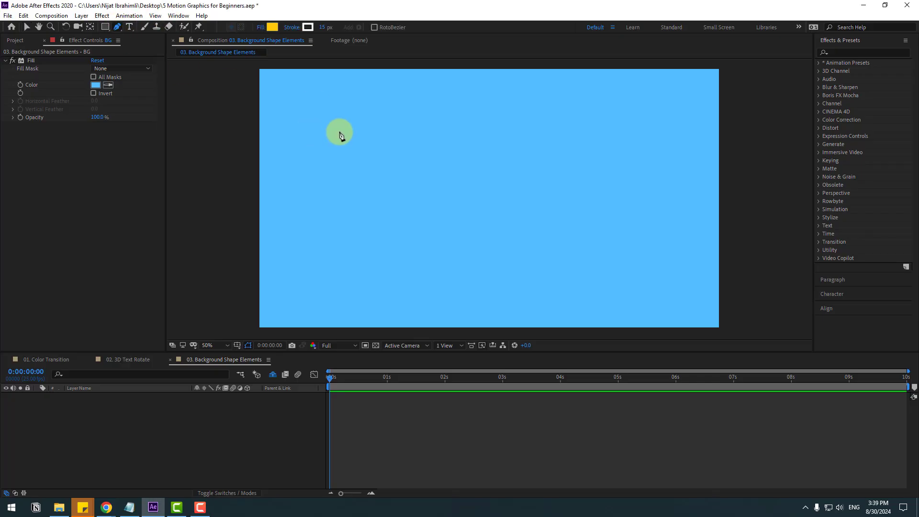
{"action": "left_click", "coordinate": [268, 80]}
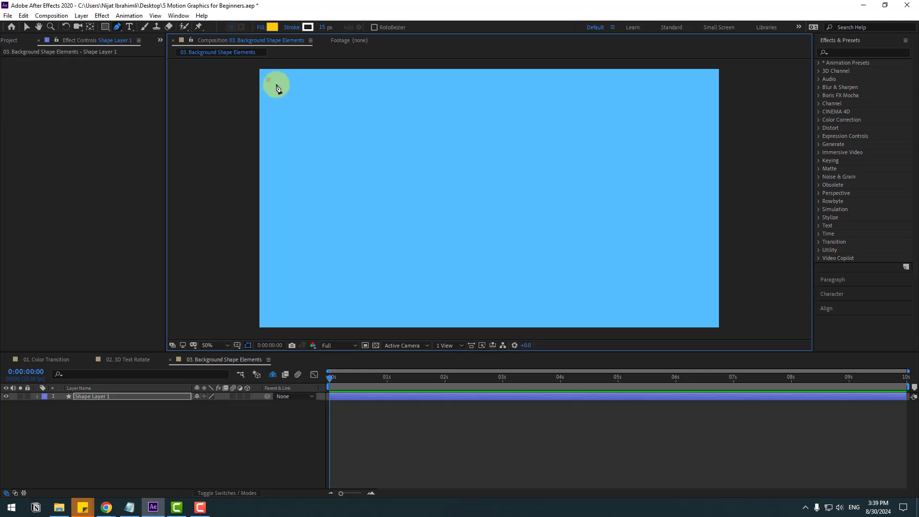
{"action": "left_click", "coordinate": [707, 80]}
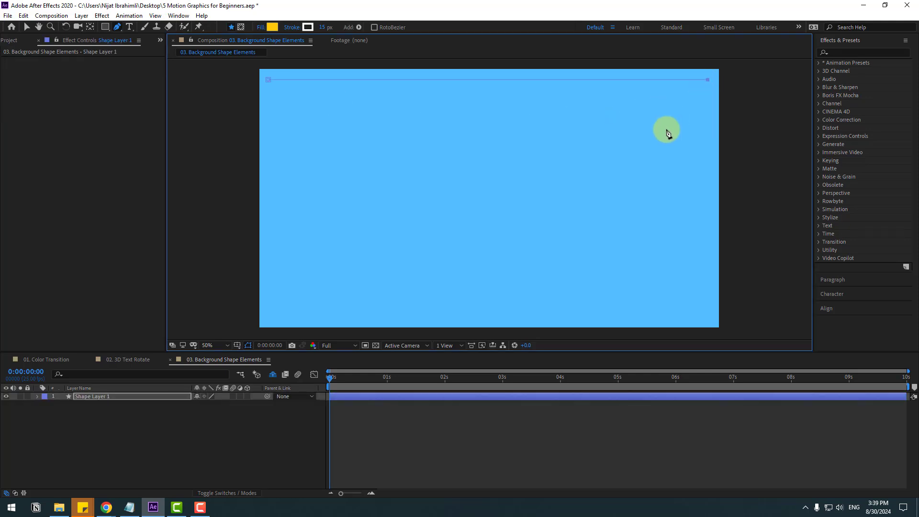
{"action": "left_click", "coordinate": [27, 30]}
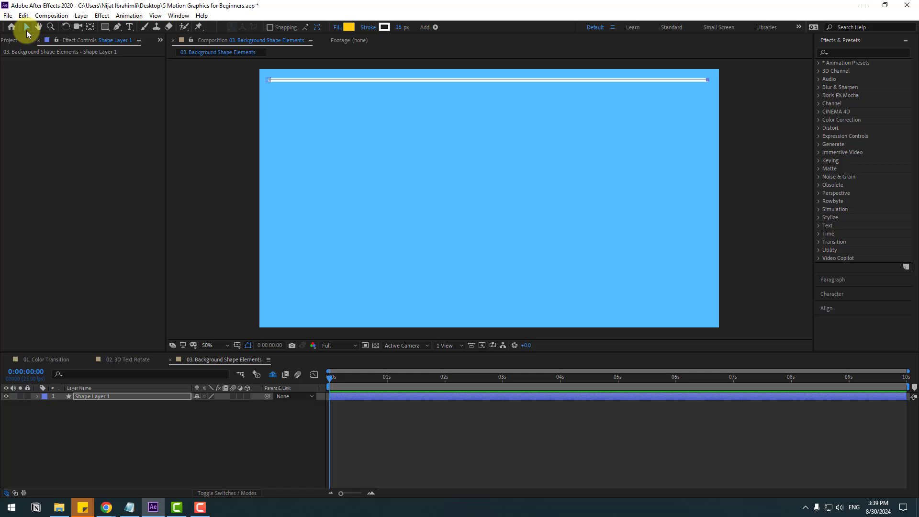
Set the line's fill to None and its stroke width to 25 px.
{"action": "left_click", "coordinate": [338, 29]}
{"action": "left_click", "coordinate": [227, 202]}
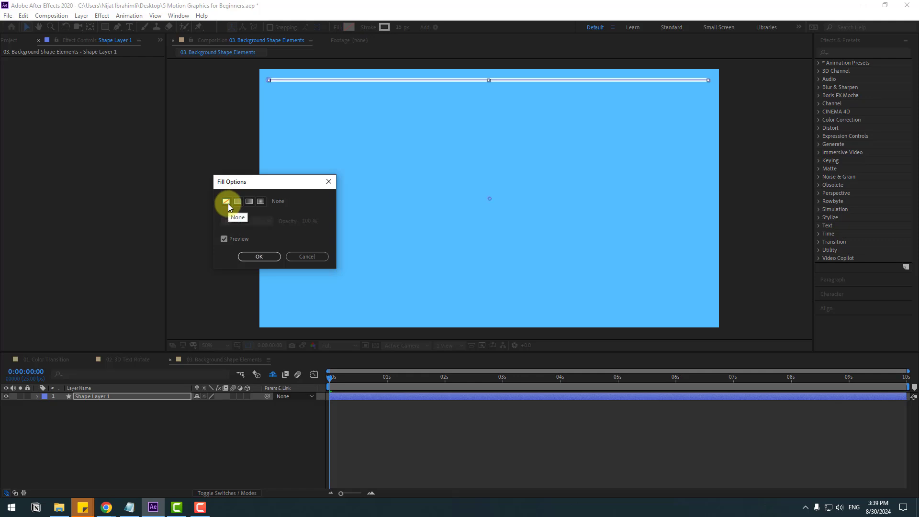
{"action": "left_click", "coordinate": [257, 254]}
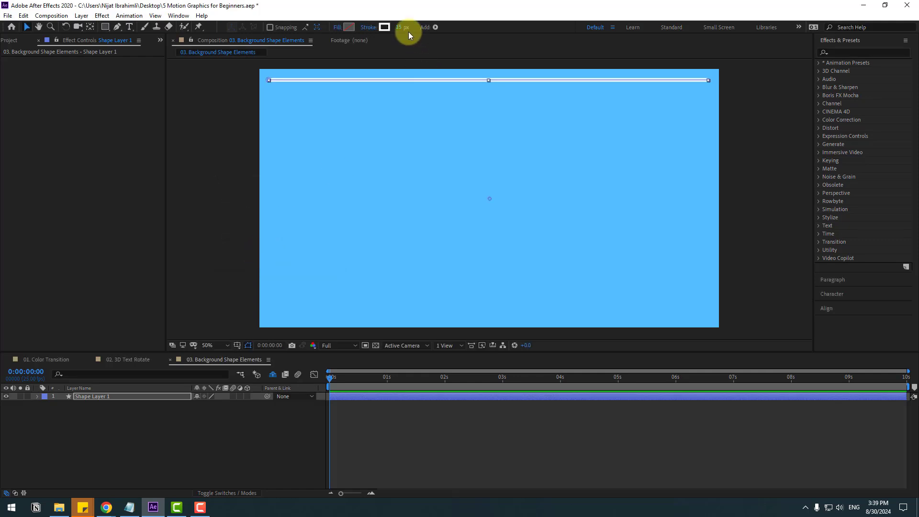
{"action": "left_click_drag", "start_coordinate": [400, 27], "coordinate": [399, 28]}
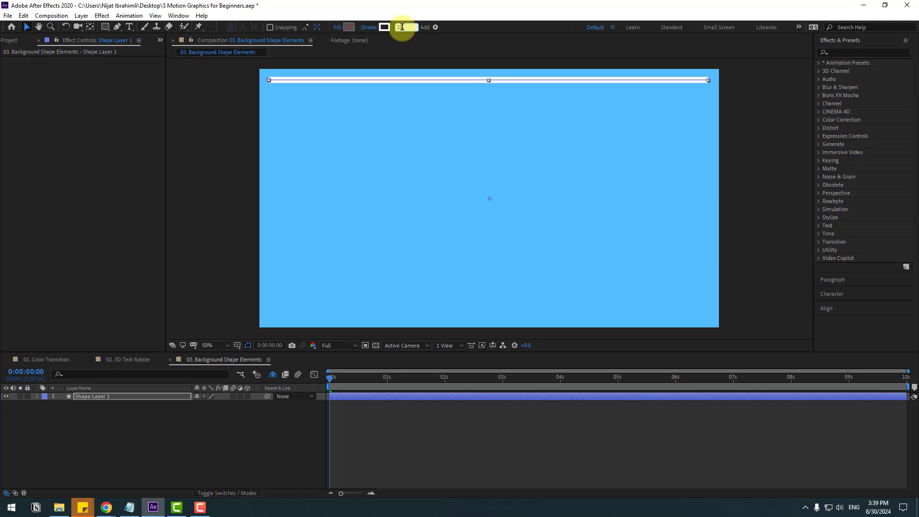
{"action": "left_click", "coordinate": [143, 442]}
Add a dash to Stroke 1 of Shape Layer 1 and set the Dash value to 116.
{"action": "left_click", "coordinate": [88, 397]}
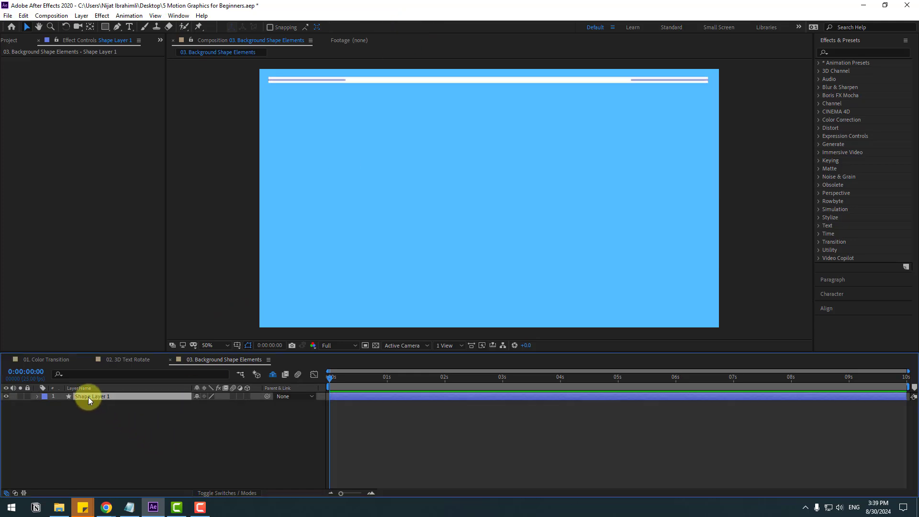
{"action": "left_click", "coordinate": [36, 396]}
{"action": "left_click", "coordinate": [45, 405]}
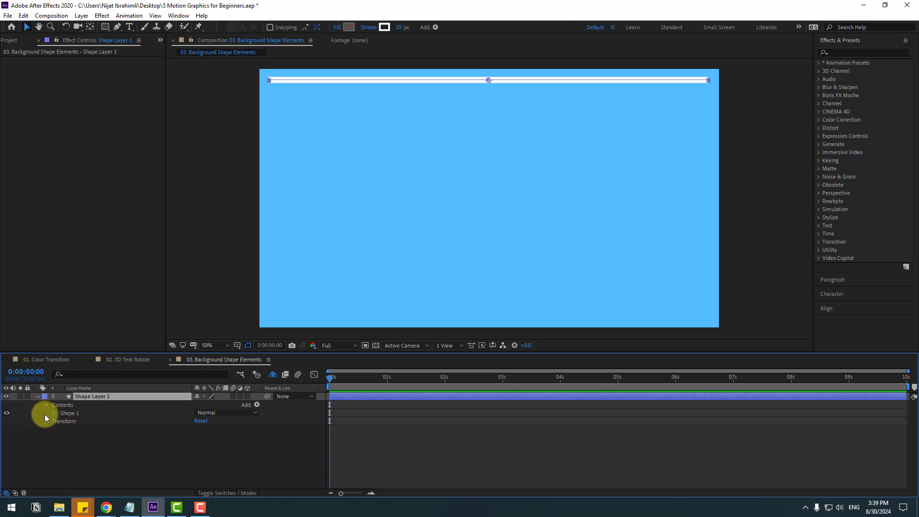
{"action": "left_click", "coordinate": [52, 413]}
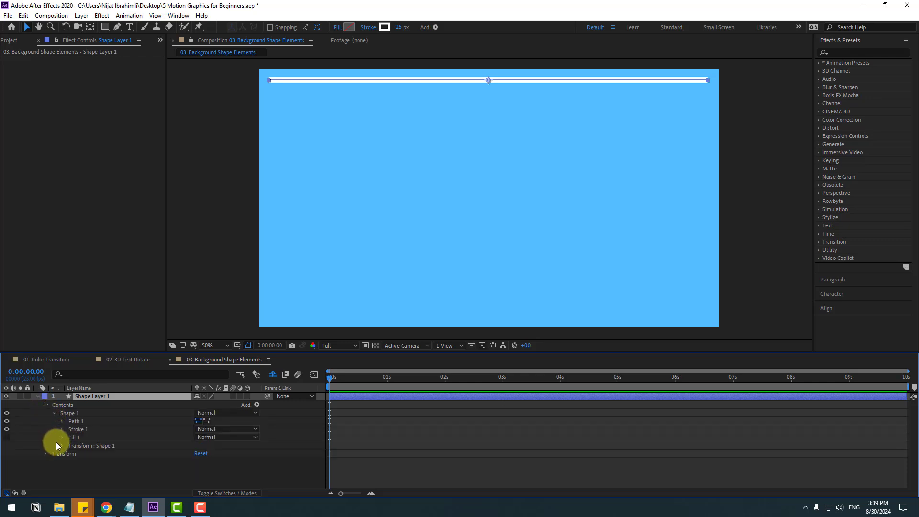
{"action": "left_click", "coordinate": [62, 429]}
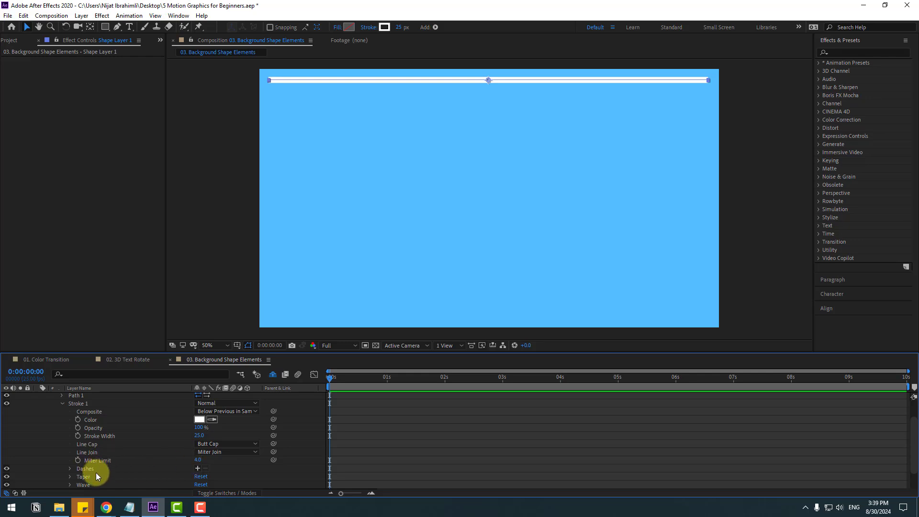
{"action": "scroll", "coordinate": [145, 486], "scroll_direction": "down", "scroll_amount": 2}
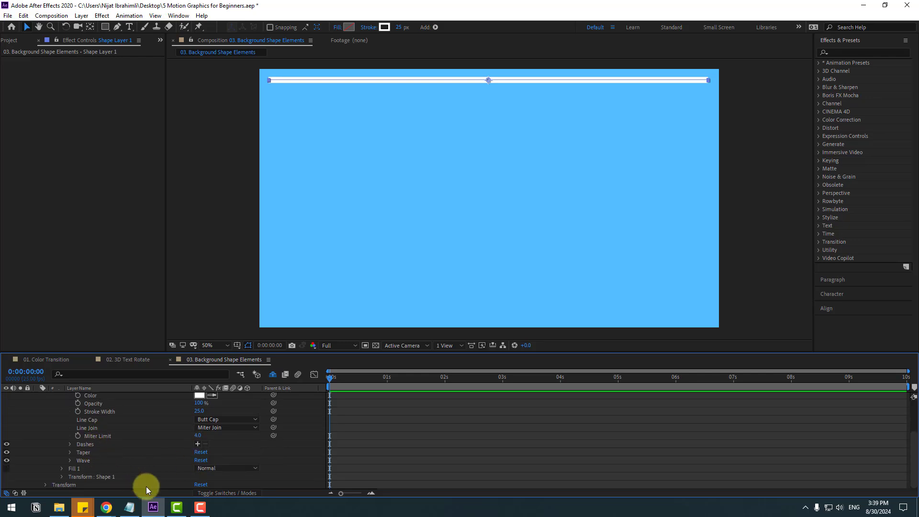
{"action": "left_click", "coordinate": [197, 444]}
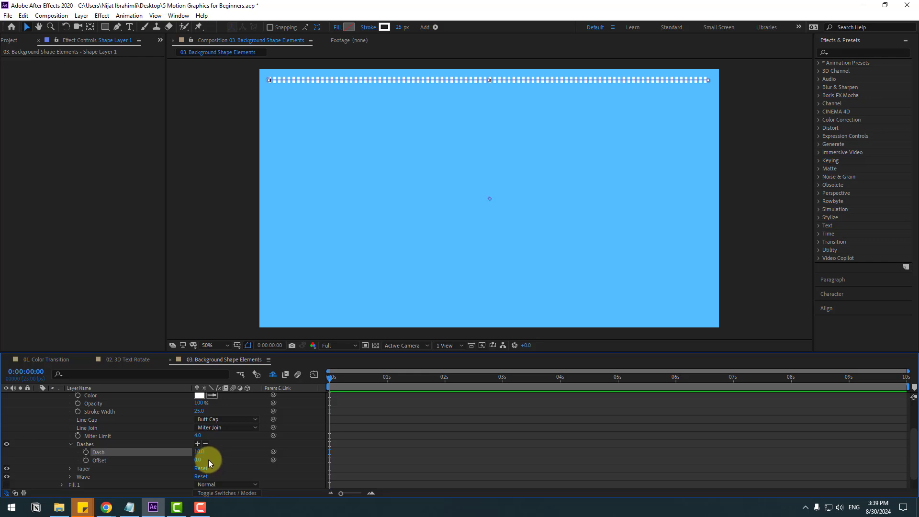
{"action": "left_click_drag", "start_coordinate": [200, 451], "coordinate": [249, 449]}
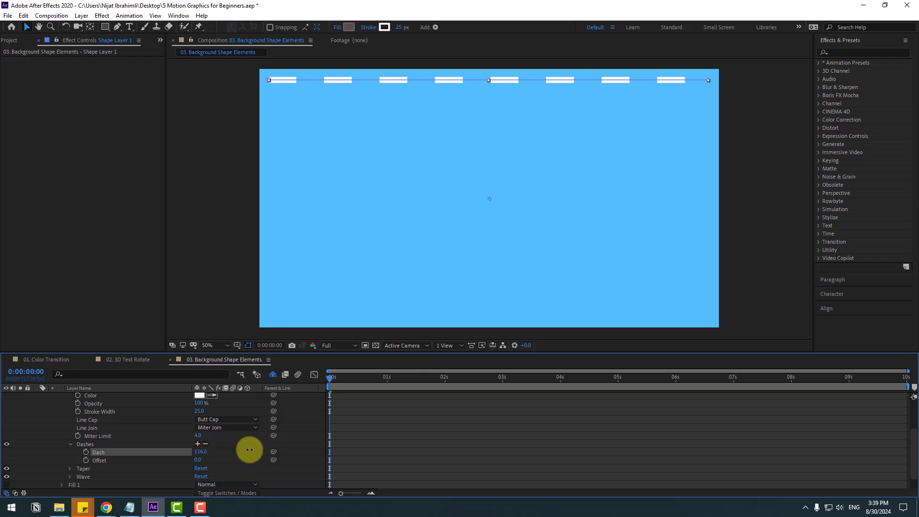
Add a gap and a second dash to the stroke, with Gap at 50 and Dash 2 at 133.
{"action": "left_click", "coordinate": [198, 444]}
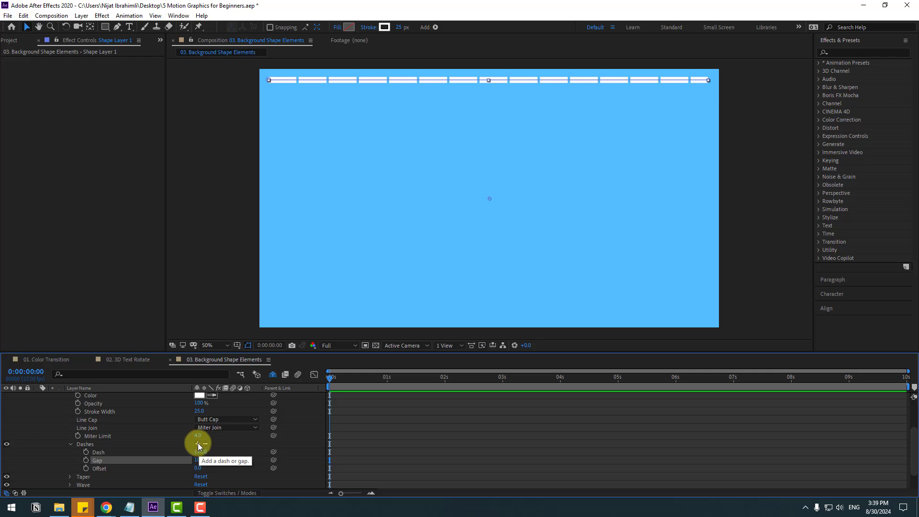
{"action": "left_click", "coordinate": [198, 443]}
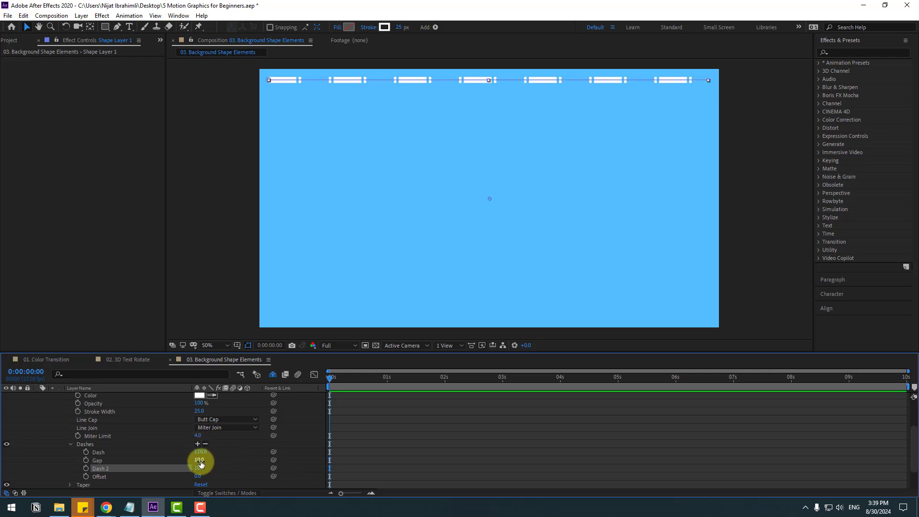
{"action": "left_click_drag", "start_coordinate": [200, 460], "coordinate": [257, 459]}
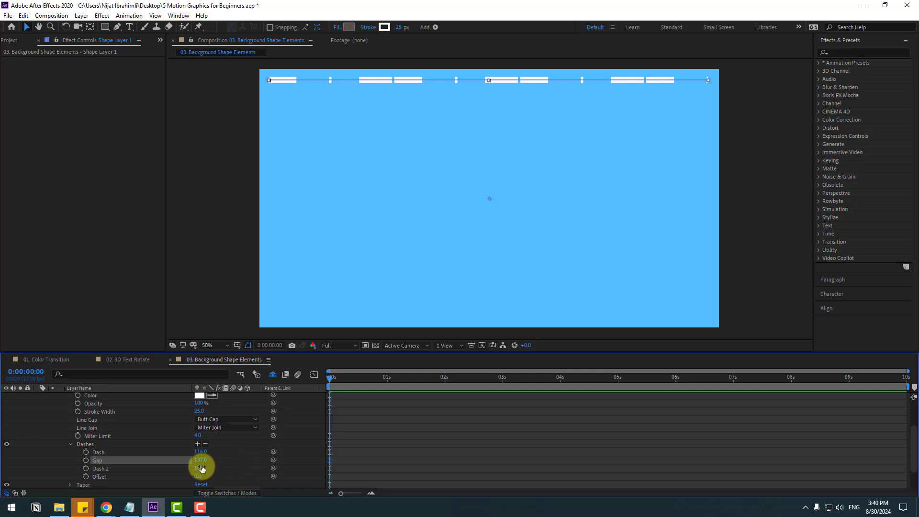
{"action": "left_click_drag", "start_coordinate": [199, 467], "coordinate": [158, 456]}
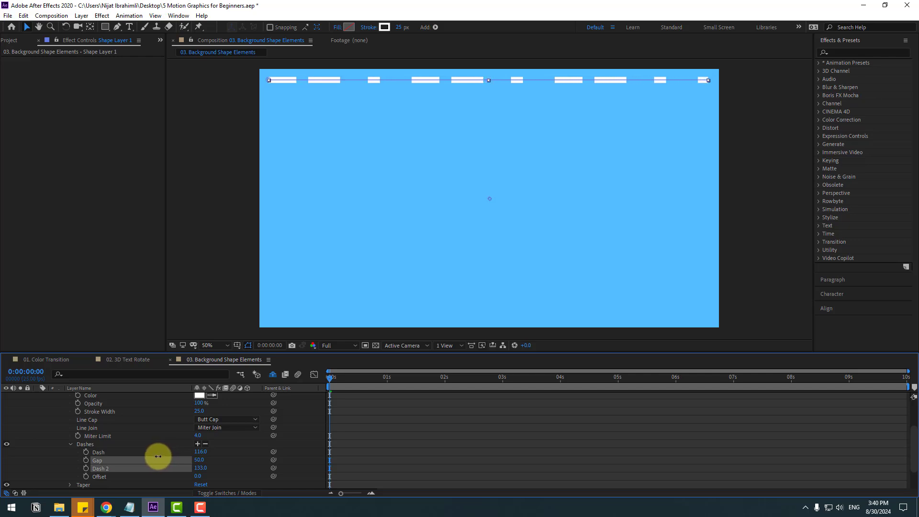
Set the stroke's Line Cap to Round Cap.
{"action": "left_click", "coordinate": [88, 421]}
{"action": "left_click", "coordinate": [198, 420]}
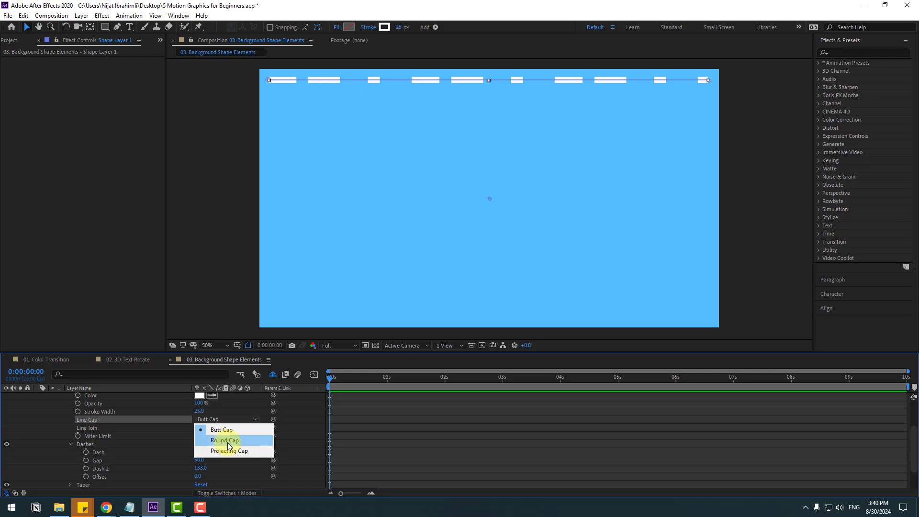
{"action": "left_click", "coordinate": [227, 440]}
{"action": "left_click", "coordinate": [329, 380]}
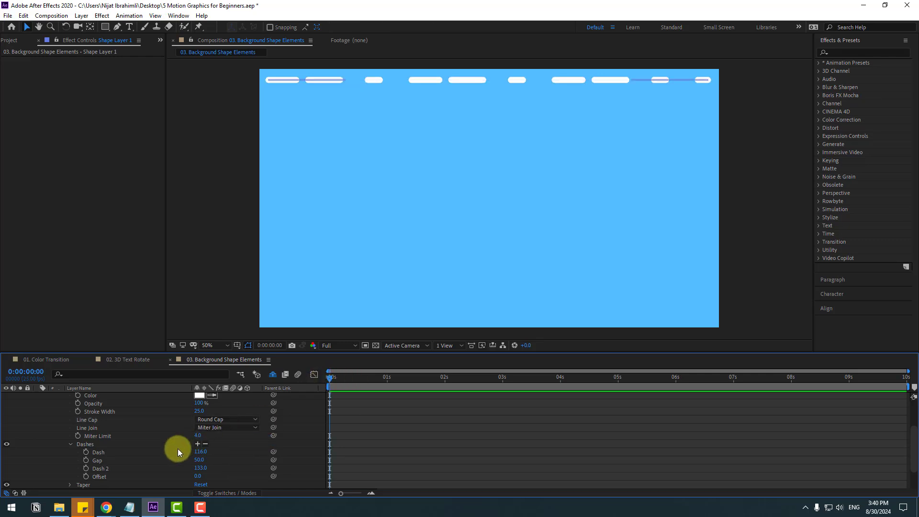
Add the expression time*-200 to the dash Offset, preview the moving dashes, and go to 0:00:00:05.
{"action": "left_click", "coordinate": [86, 477], "text": "alt"}
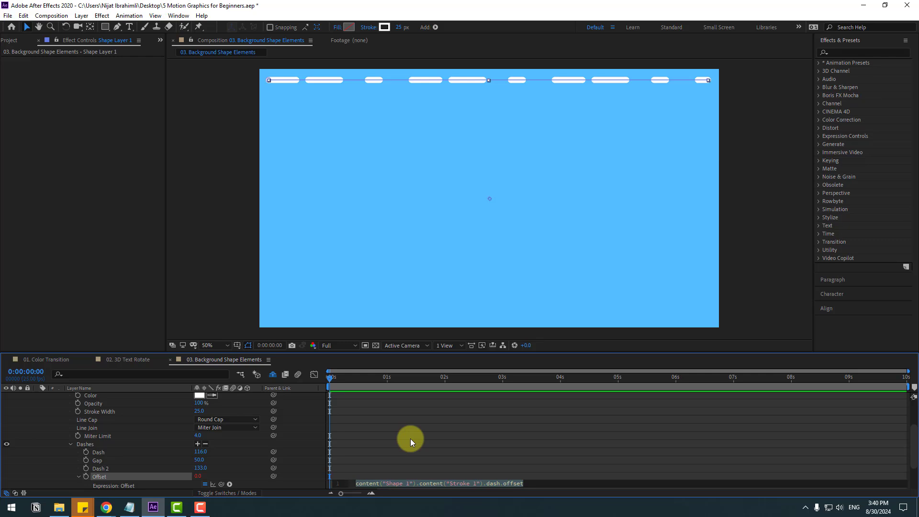
{"action": "type", "text": "time*"}
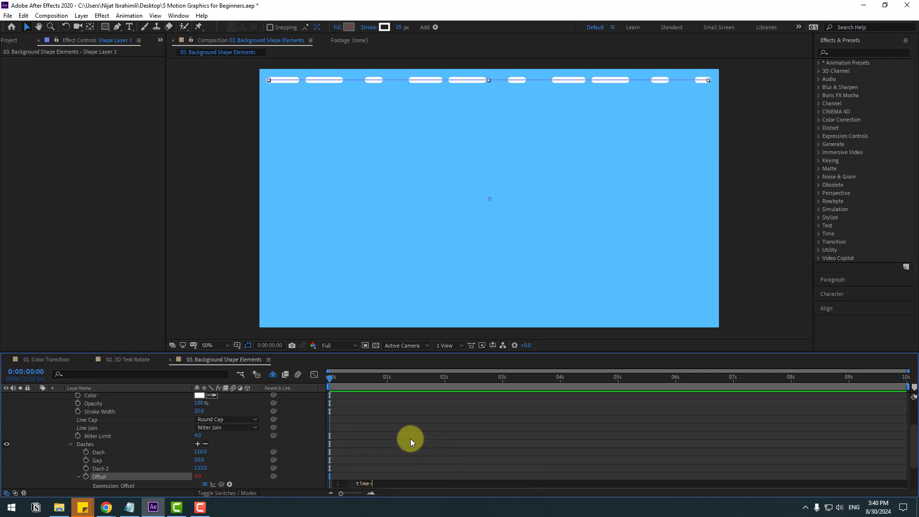
{"action": "type", "text": "-200"}
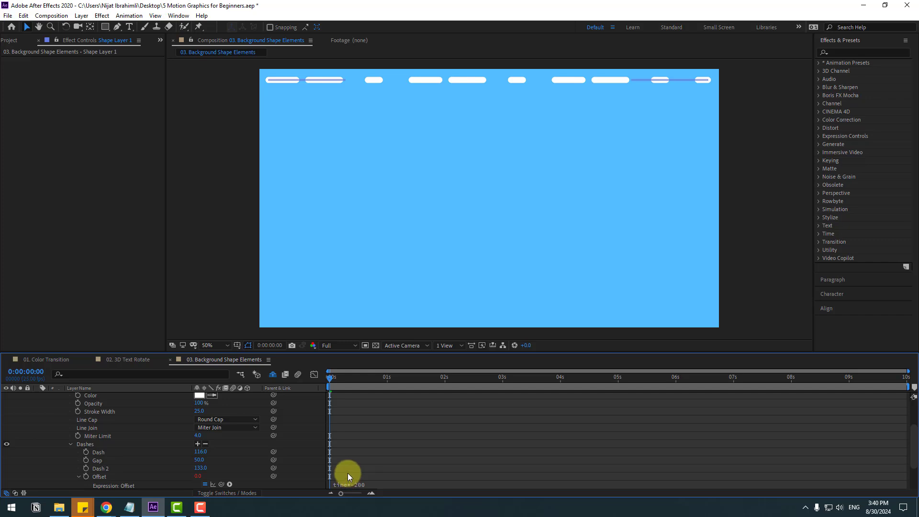
{"action": "key", "text": "space"}
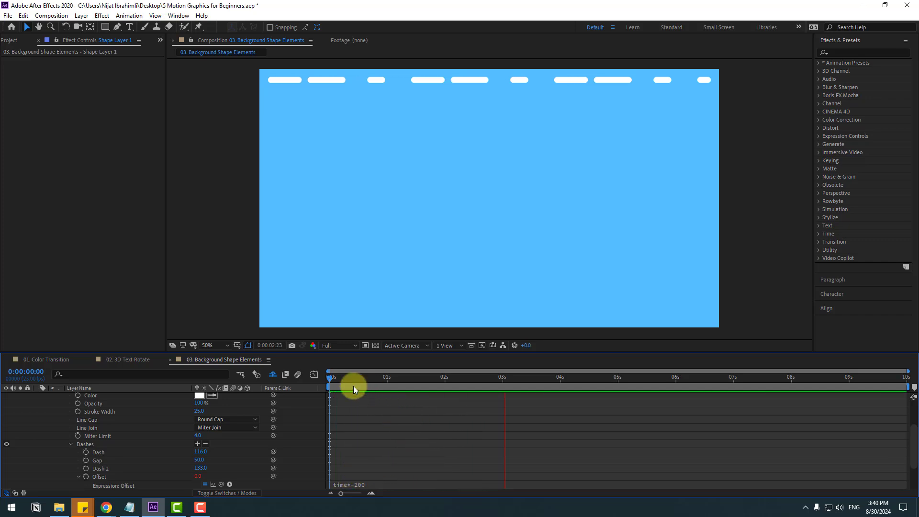
{"action": "left_click", "coordinate": [341, 377]}
Collapse the properties of Shape Layer 1 and open its layer name for editing.
{"action": "scroll", "coordinate": [149, 409], "scroll_direction": "up", "scroll_amount": 3}
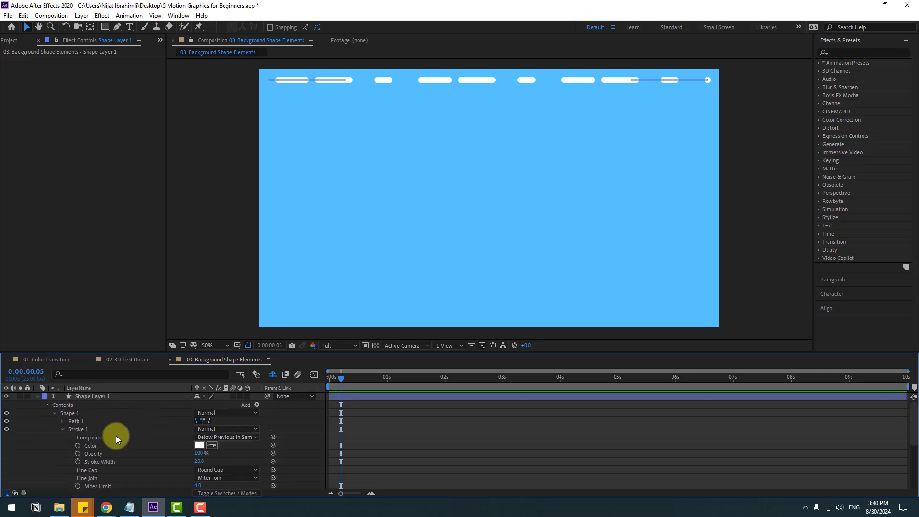
{"action": "left_click", "coordinate": [105, 396]}
{"action": "key", "text": "Return"}
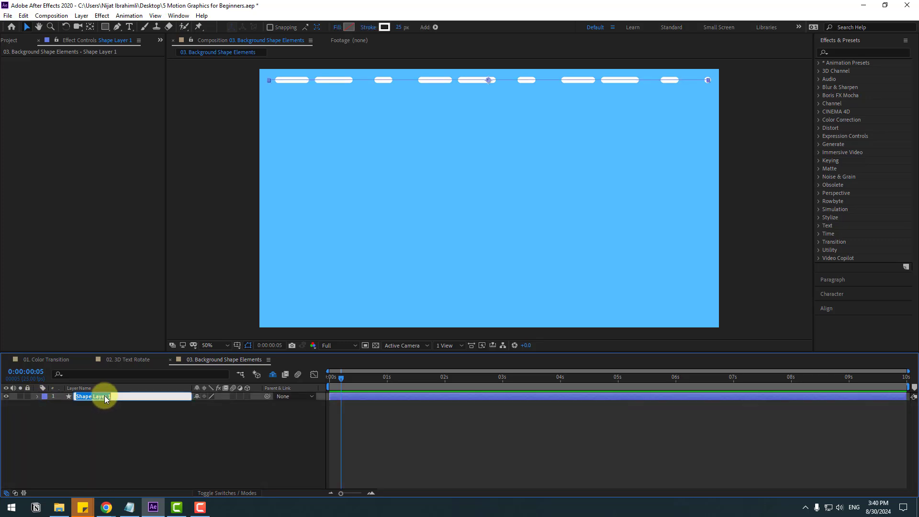
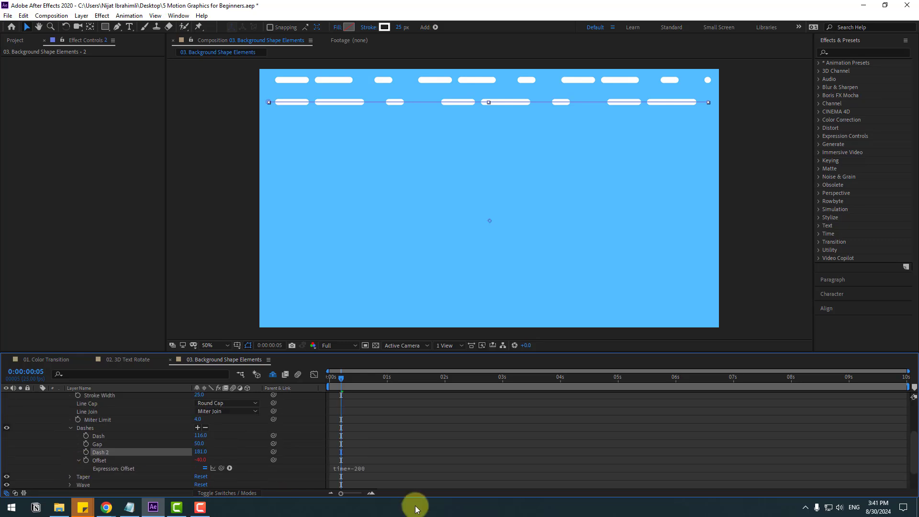
Change the second dashed line's Offset expression to time*200 and preview both lines moving.
{"action": "left_click", "coordinate": [373, 470]}
{"action": "left_click", "coordinate": [375, 467]}
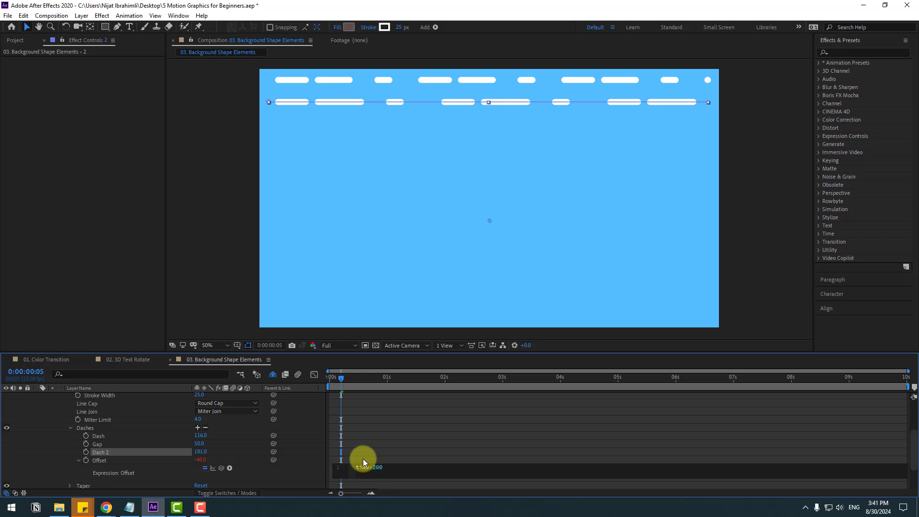
{"action": "key", "text": "BackSpace"}
{"action": "left_click", "coordinate": [365, 458]}
{"action": "key", "text": "space"}
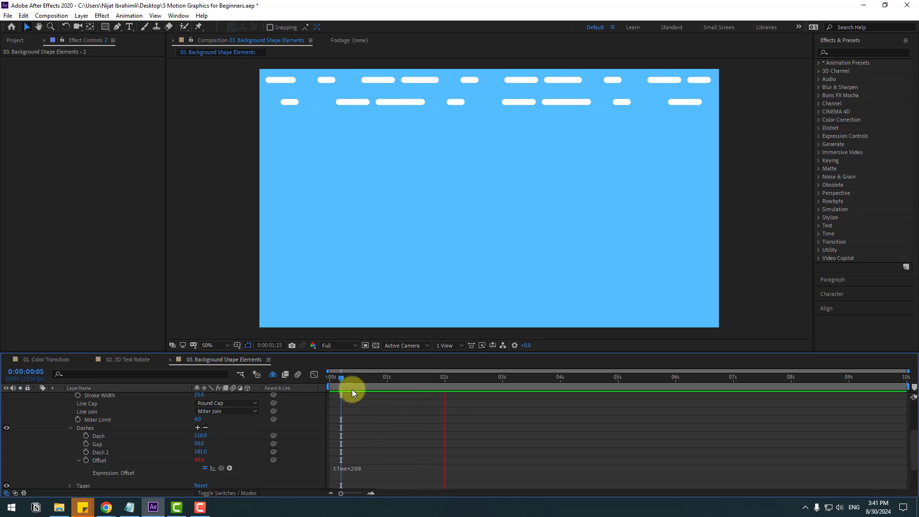
Collapse the layers at the first frame, duplicate the first dashed line, and place the copy below the second row.
{"action": "key", "text": "Home"}
{"action": "key", "text": "u"}
{"action": "key", "text": "ctrl+a"}
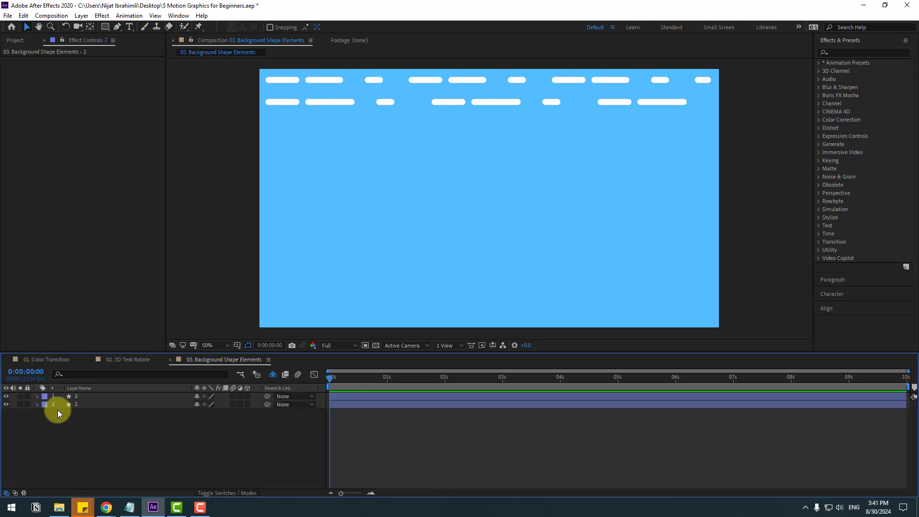
{"action": "left_click", "coordinate": [460, 81]}
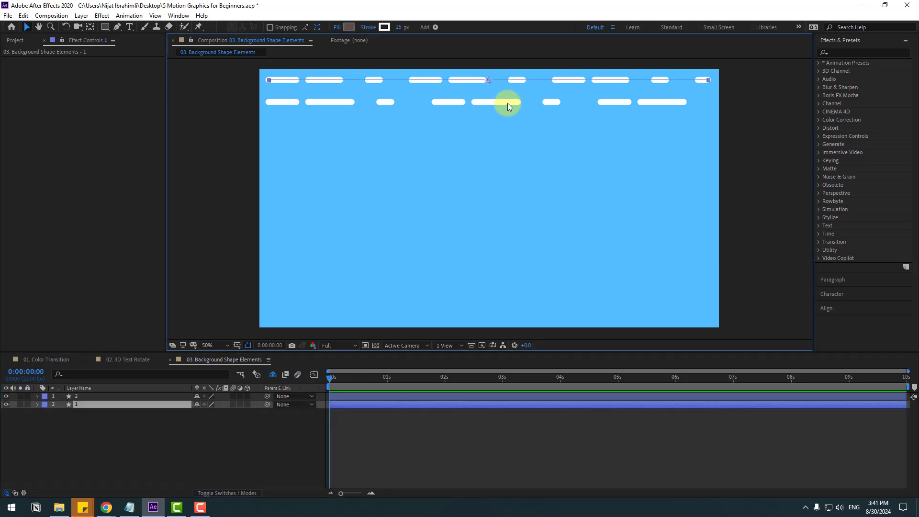
{"action": "key", "text": "ctrl+d"}
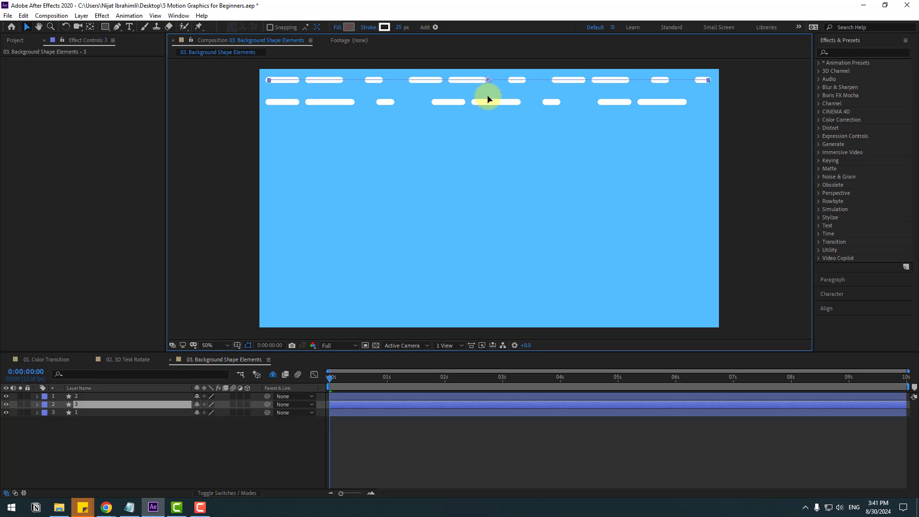
{"action": "left_click_drag", "start_coordinate": [488, 99], "coordinate": [484, 195]}
Duplicate both kinds of dashed lines and stack the copies in alternating rows until twelve rows fill the frame.
{"action": "left_click", "coordinate": [492, 102]}
{"action": "key", "text": "ctrl+d"}
{"action": "left_click", "coordinate": [488, 153]}
{"action": "key", "text": "ctrl+d"}
{"action": "left_click", "coordinate": [77, 429]}
{"action": "key", "text": "ctrl+d"}
{"action": "left_click_drag", "start_coordinate": [487, 126], "coordinate": [483, 322]}
{"action": "key", "text": "ctrl+d"}
{"action": "key", "text": "ctrl+d"}
{"action": "key", "text": "ctrl+d"}
{"action": "key", "text": "ctrl+d"}
{"action": "key", "text": "ctrl+d"}
{"action": "key", "text": "ctrl+a"}
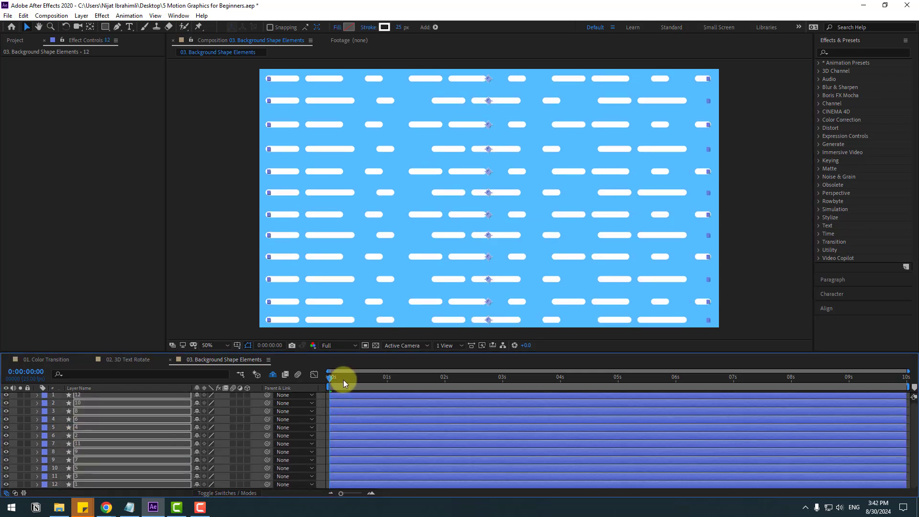
Deselect the layers and preview the twelve rows of dashed lines moving.
{"action": "left_click", "coordinate": [203, 292]}
{"action": "key", "text": "space"}
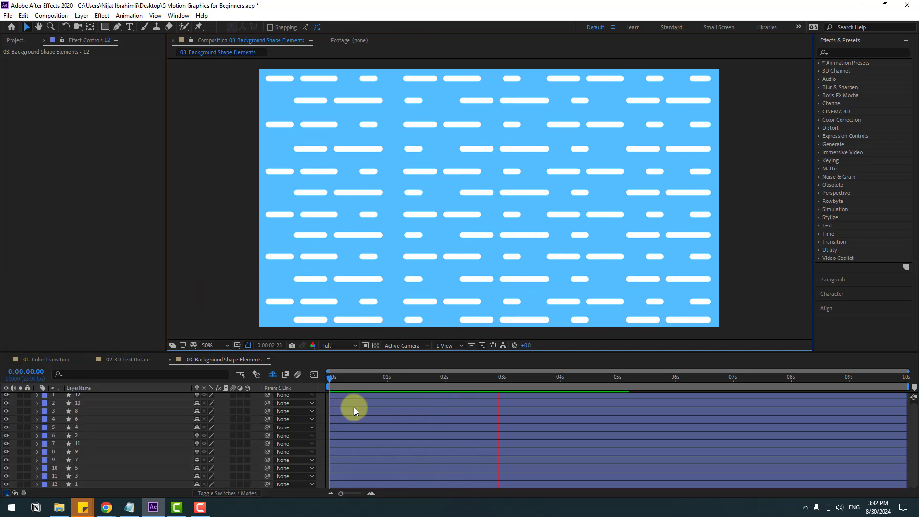
{"action": "key", "text": "space"}
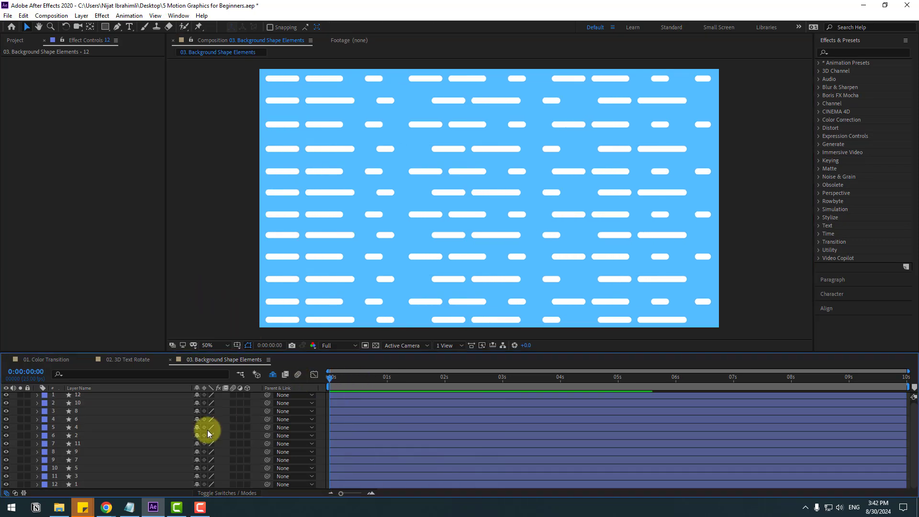
Pre-compose all twelve line layers into a new composition named shapes-line, moving all attributes into it.
{"action": "left_click", "coordinate": [85, 483]}
{"action": "left_click", "coordinate": [87, 395], "text": "shift"}
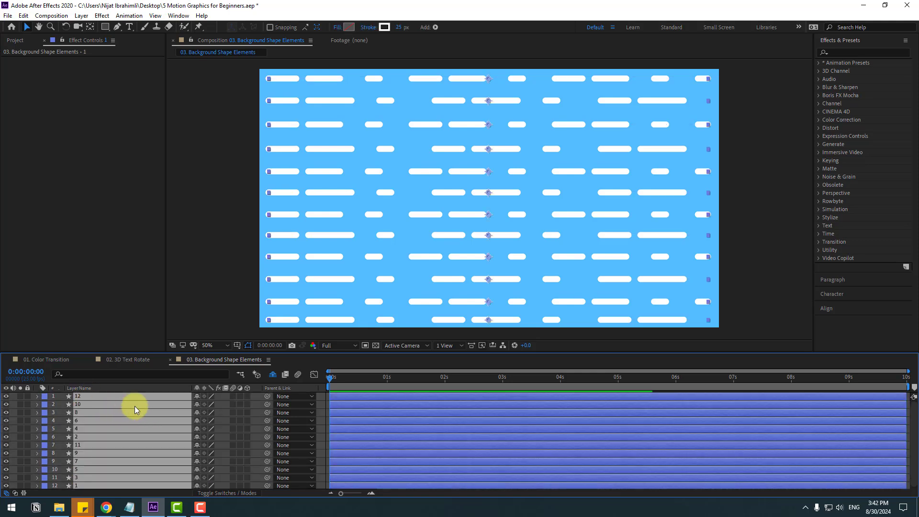
{"action": "right_click", "coordinate": [79, 422]}
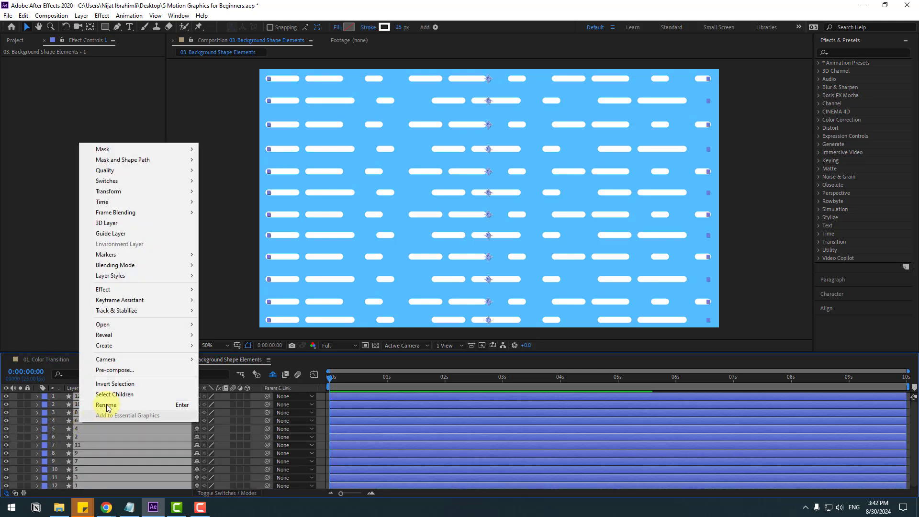
{"action": "left_click", "coordinate": [122, 372]}
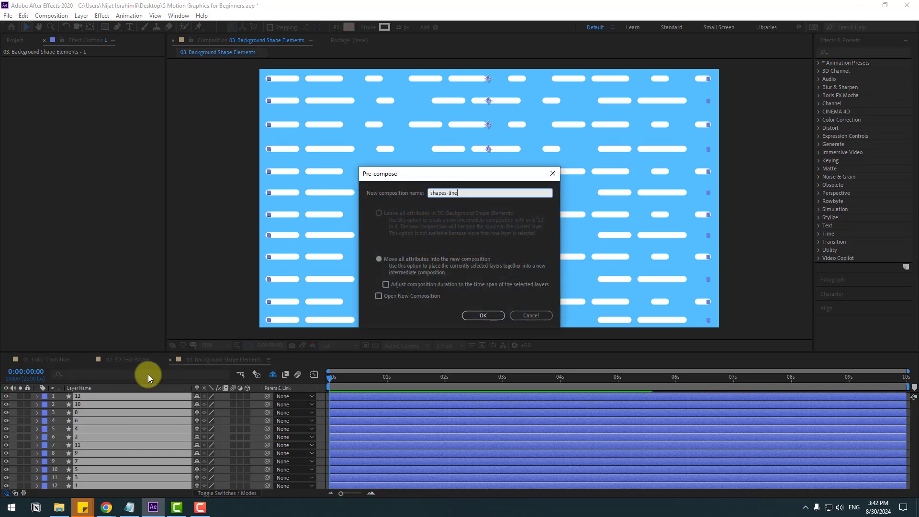
{"action": "left_click", "coordinate": [489, 314]}
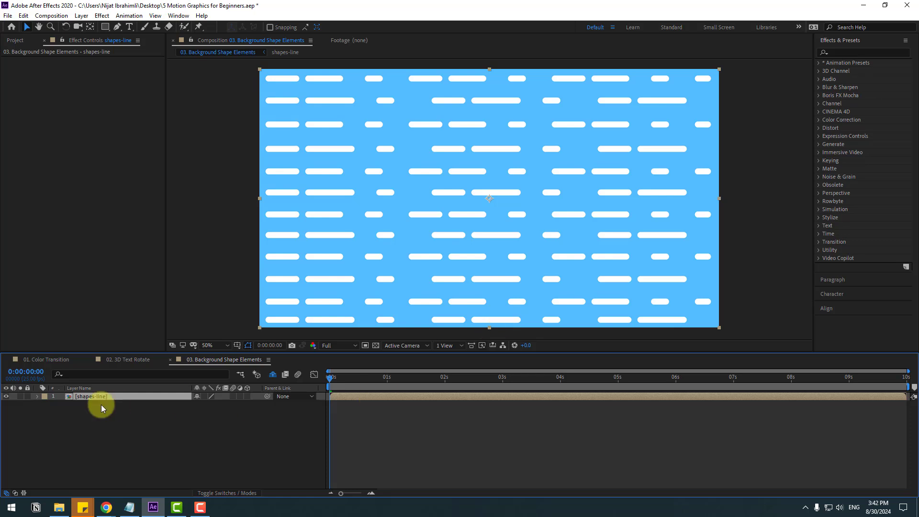
Rotate the shapes-line layer to -36° and lower its opacity to 47%.
{"action": "key", "text": "r"}
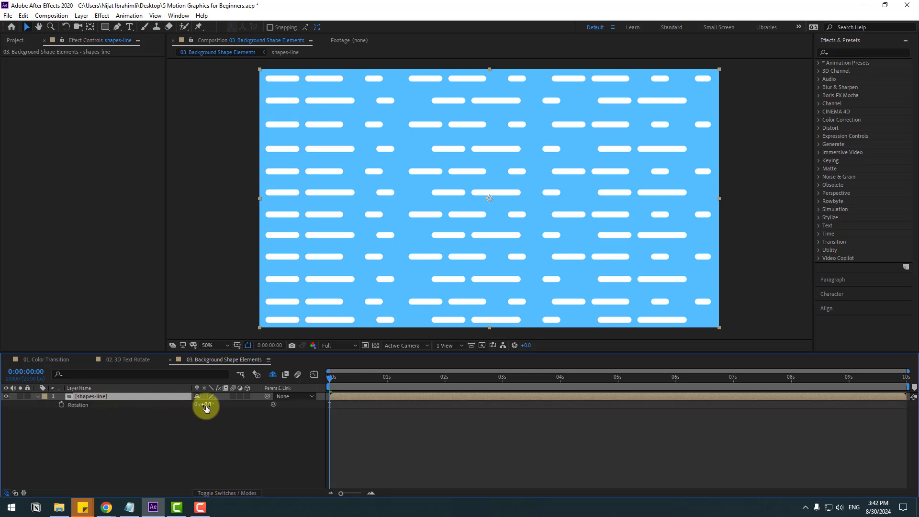
{"action": "left_click_drag", "start_coordinate": [206, 408], "coordinate": [192, 407]}
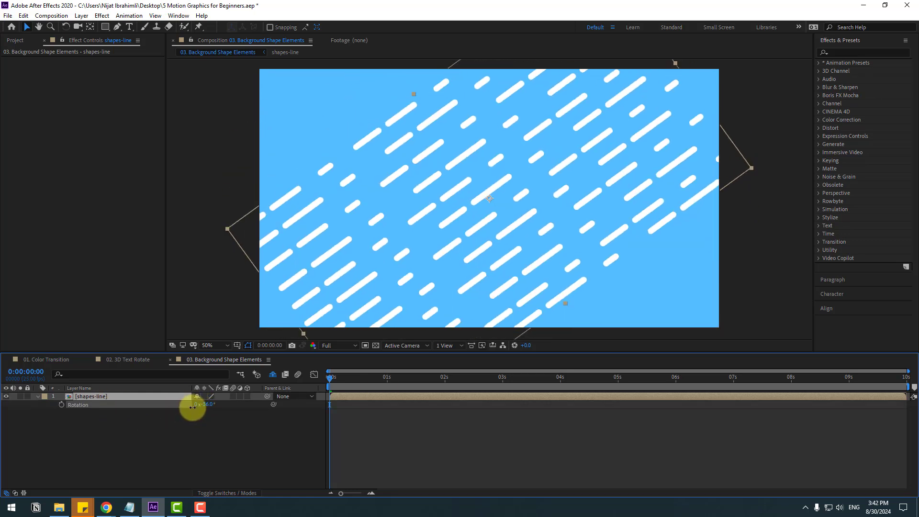
{"action": "key", "text": "Return"}
{"action": "key", "text": "t"}
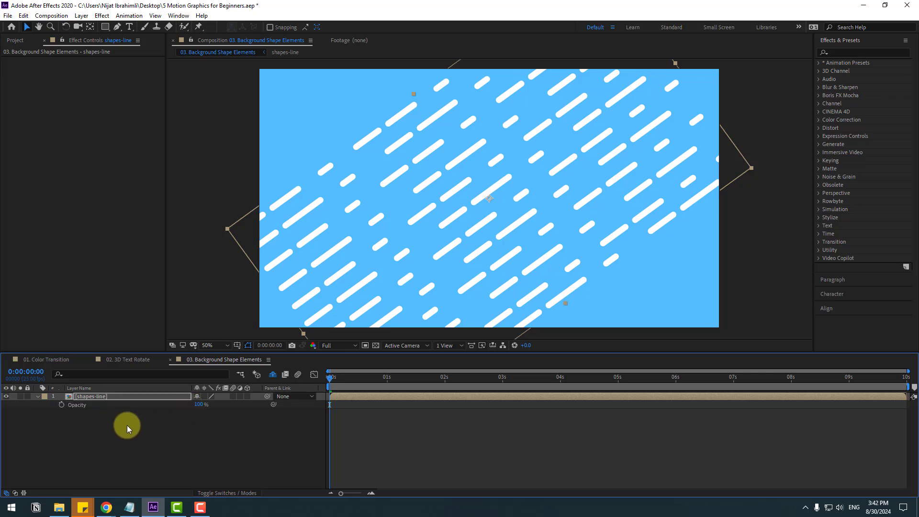
{"action": "left_click_drag", "start_coordinate": [196, 404], "coordinate": [178, 426]}
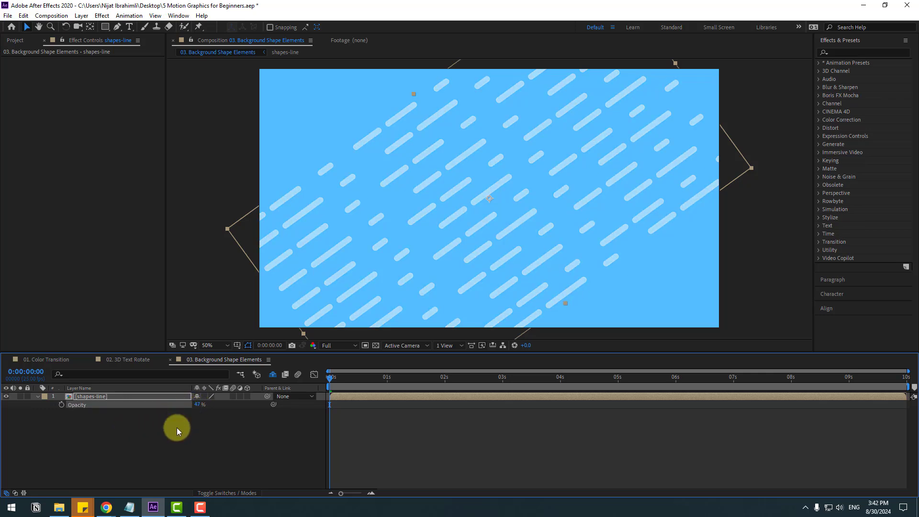
{"action": "left_click", "coordinate": [179, 426]}
Apply CC RepeTile to the shapes-line layer with Expand Right 296, Expand Left 297, Expand Down 505 and Expand Up 546.
{"action": "left_click", "coordinate": [845, 52]}
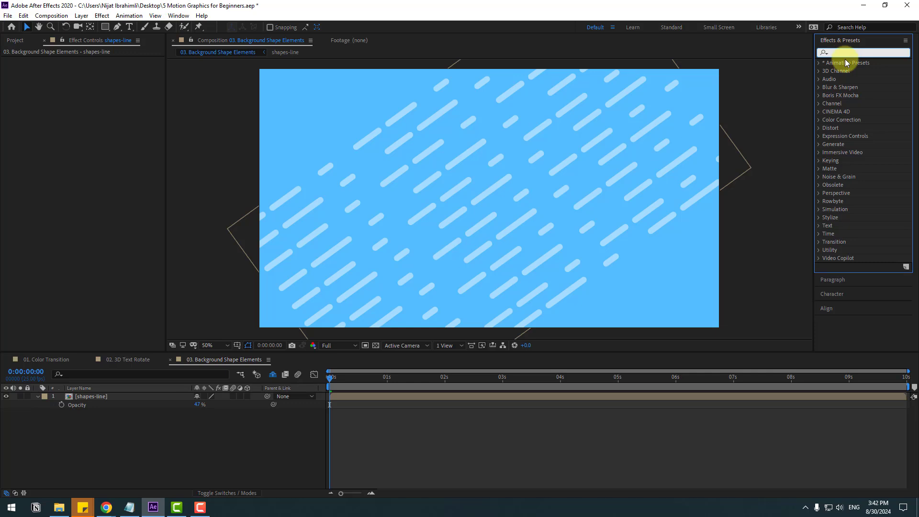
{"action": "type", "text": "tile"}
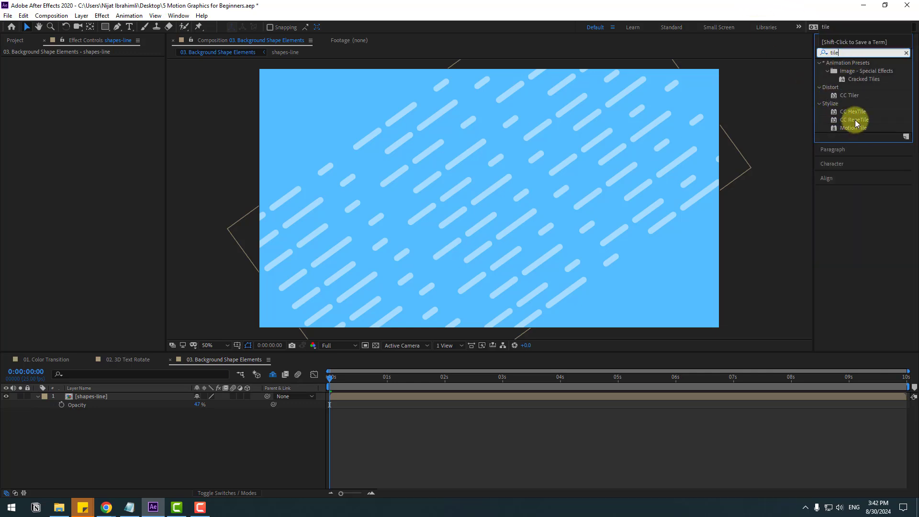
{"action": "left_click_drag", "start_coordinate": [854, 119], "coordinate": [98, 398]}
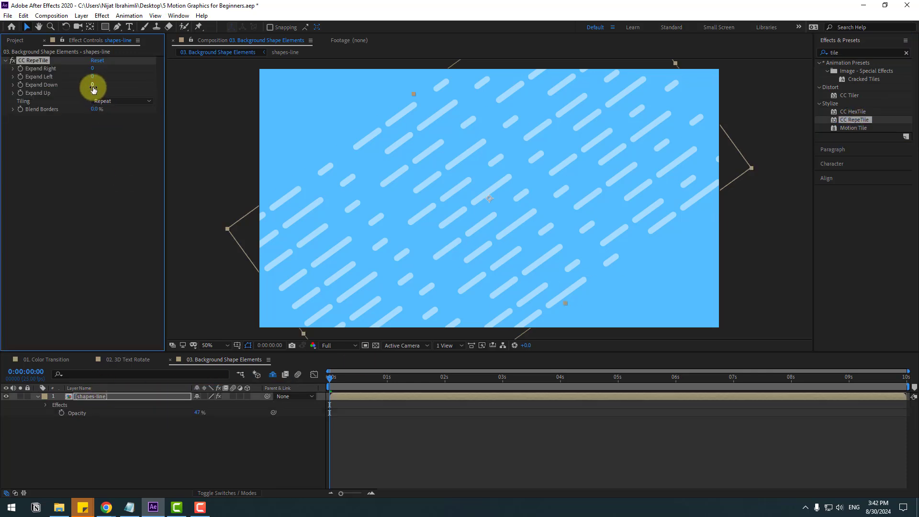
{"action": "left_click_drag", "start_coordinate": [94, 87], "coordinate": [336, 82]}
{"action": "left_click_drag", "start_coordinate": [93, 92], "coordinate": [318, 51]}
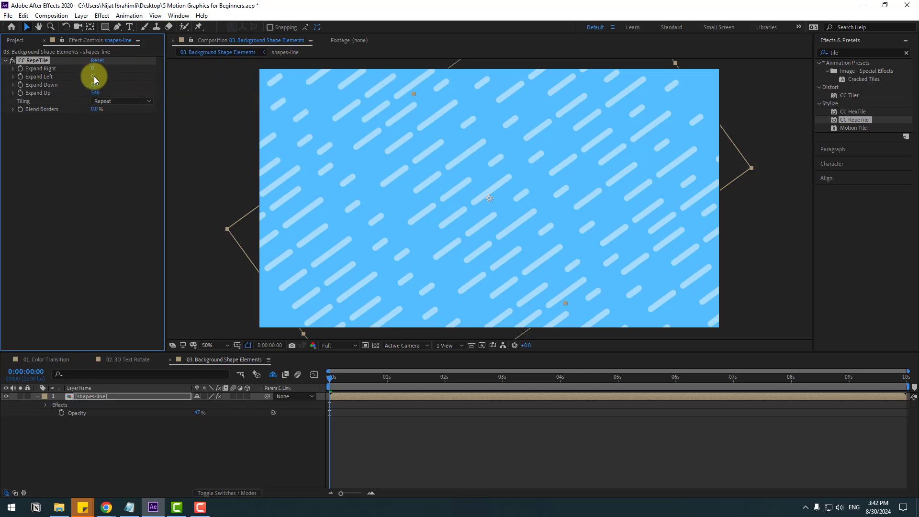
{"action": "left_click_drag", "start_coordinate": [93, 76], "coordinate": [216, 51]}
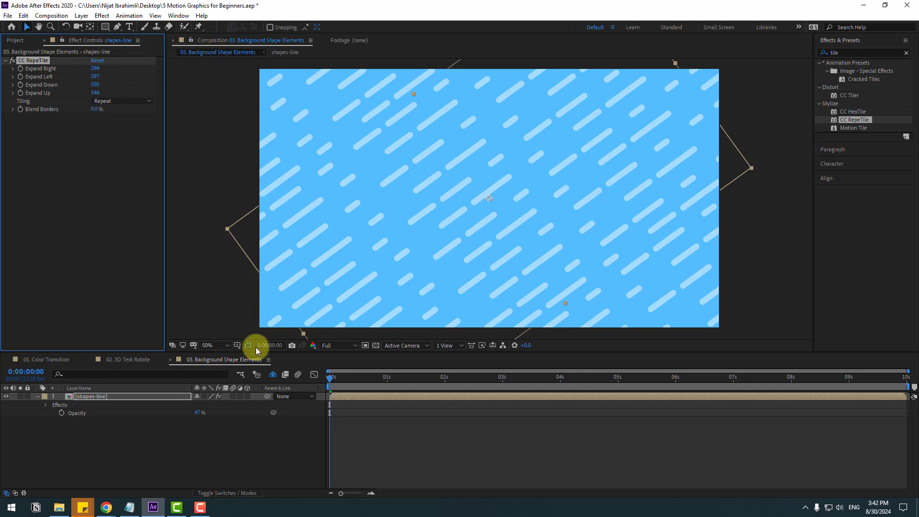
Check the tiled pattern at 0:00:01:18 and scale the shapes-line layer to 112%.
{"action": "key", "text": "space"}
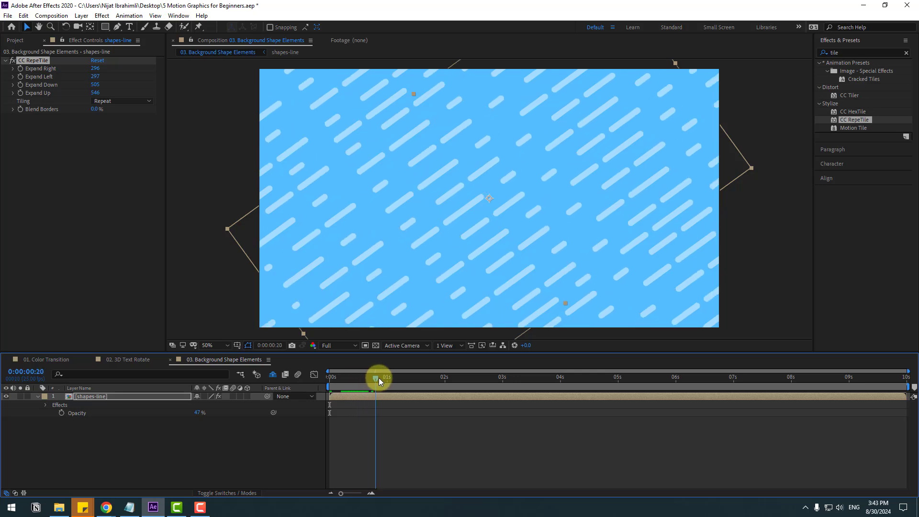
{"action": "left_click", "coordinate": [428, 373]}
{"action": "left_click", "coordinate": [83, 397]}
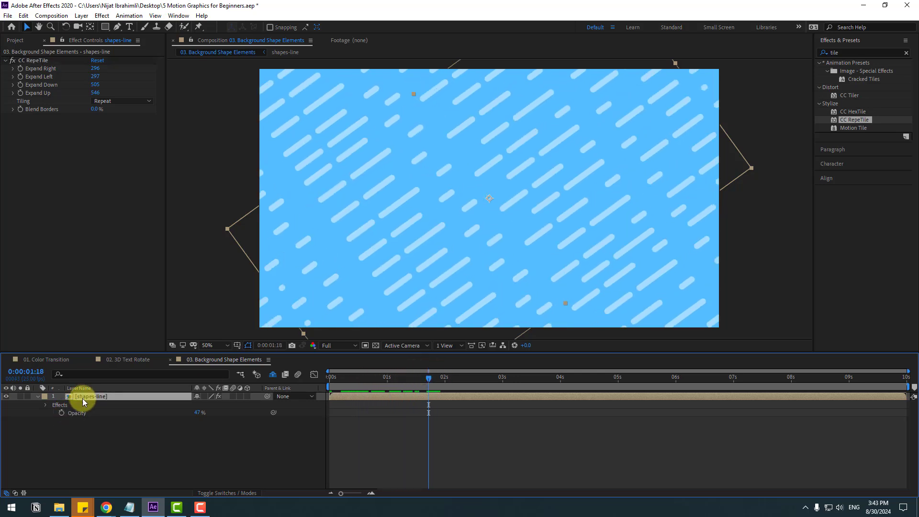
{"action": "key", "text": "s"}
{"action": "left_click_drag", "start_coordinate": [208, 410], "coordinate": [209, 403]}
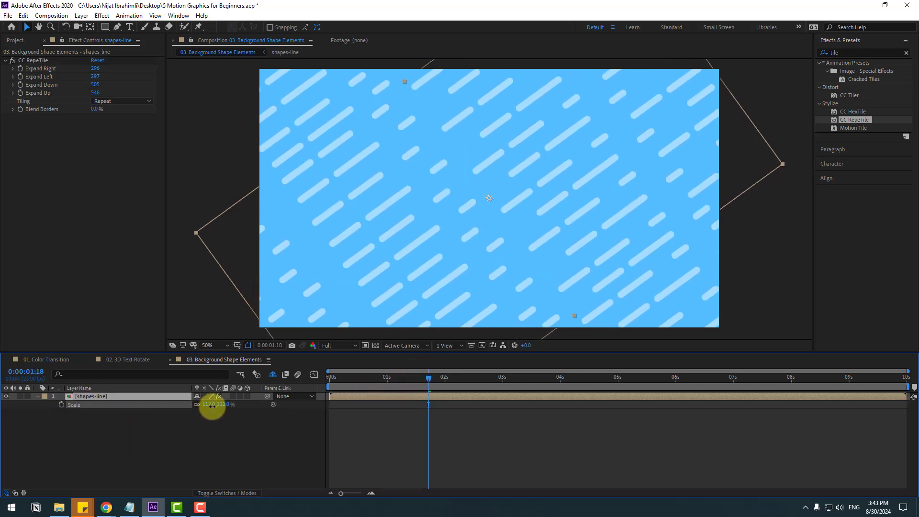
{"action": "left_click", "coordinate": [406, 295]}
Preview the finished diagonal line background at a smaller magnification.
{"action": "key", "text": "space"}
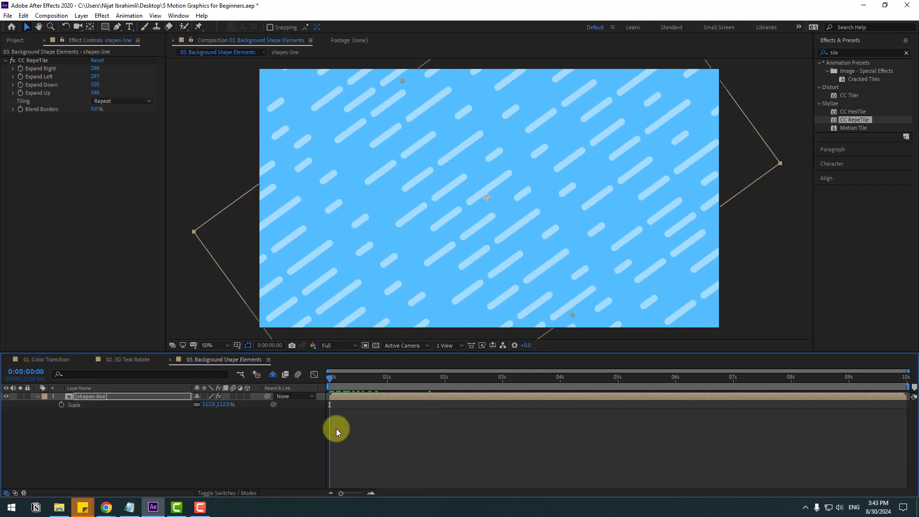
{"action": "key", "text": "comma"}
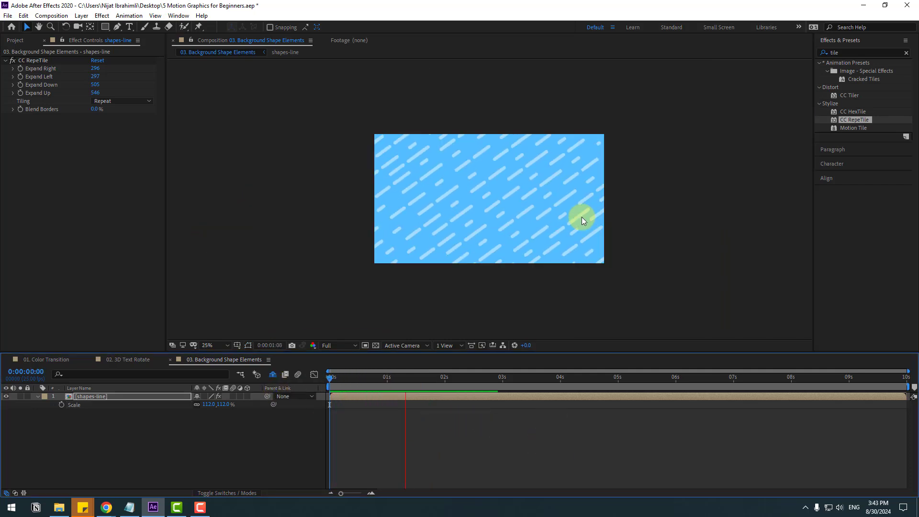
{"action": "key", "text": "period"}
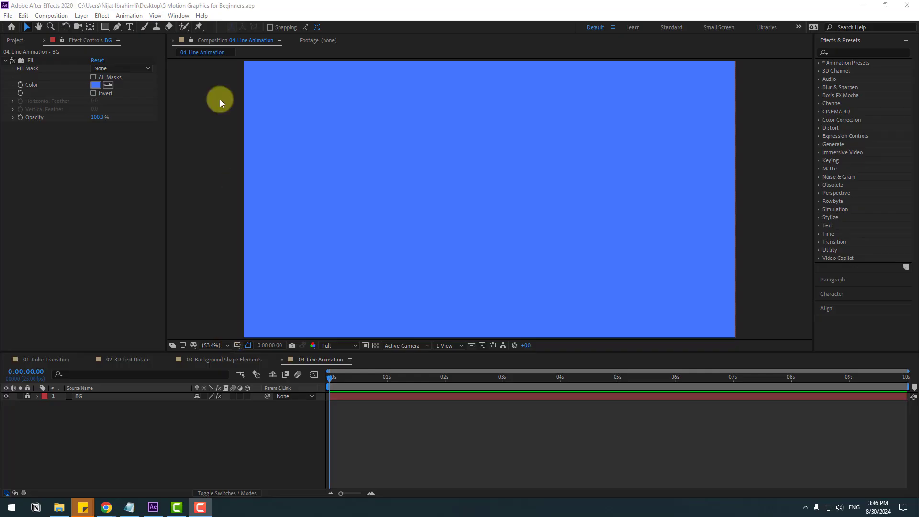
Draw a short horizontal line in the 04. Line Animation composition with the Pen tool and set its stroke width to 33 px.
{"action": "left_click", "coordinate": [118, 27]}
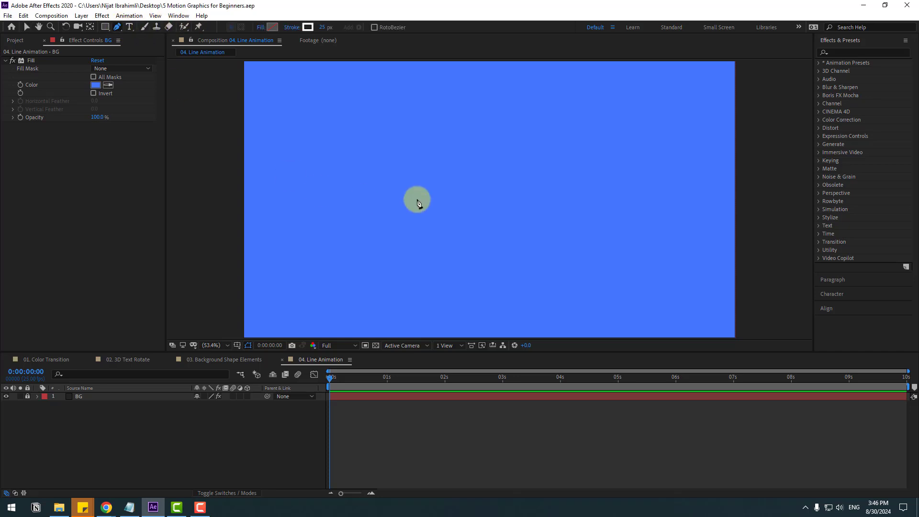
{"action": "left_click", "coordinate": [373, 174]}
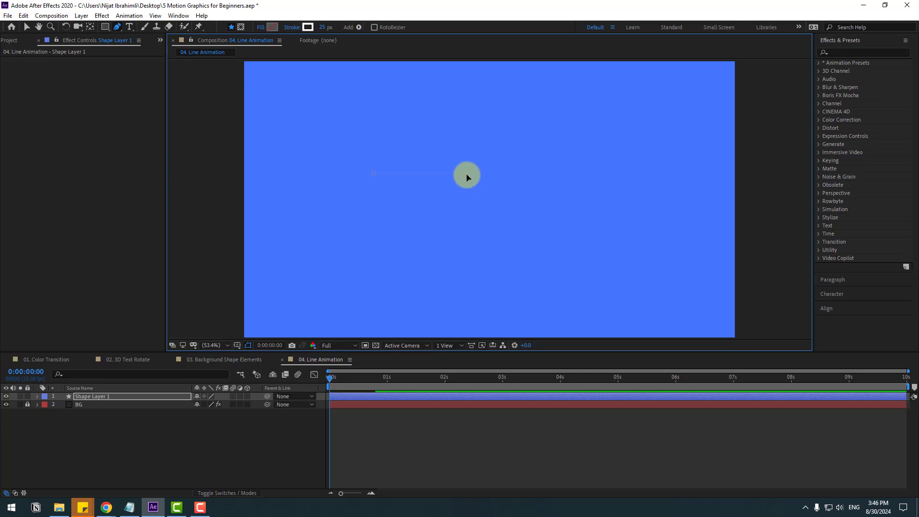
{"action": "left_click", "coordinate": [466, 174]}
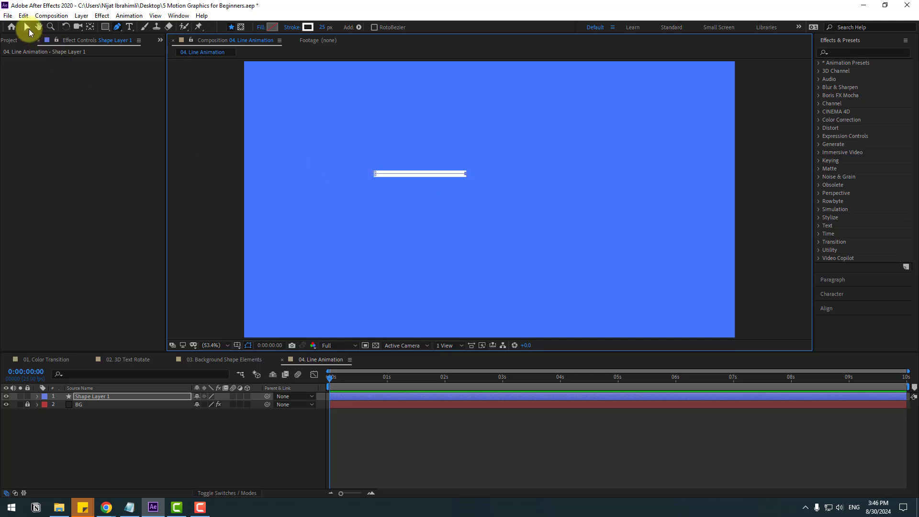
{"action": "left_click", "coordinate": [29, 28]}
{"action": "left_click_drag", "start_coordinate": [399, 27], "coordinate": [406, 25]}
Set the line's Stroke 1 Line Cap to Round Cap and rename the layer shape-1.
{"action": "left_click", "coordinate": [39, 396]}
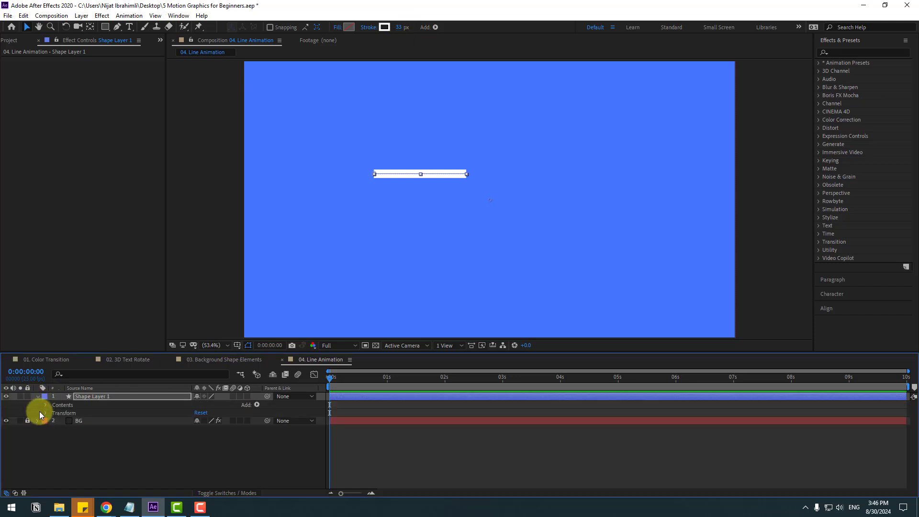
{"action": "left_click", "coordinate": [46, 405]}
{"action": "left_click", "coordinate": [53, 412]}
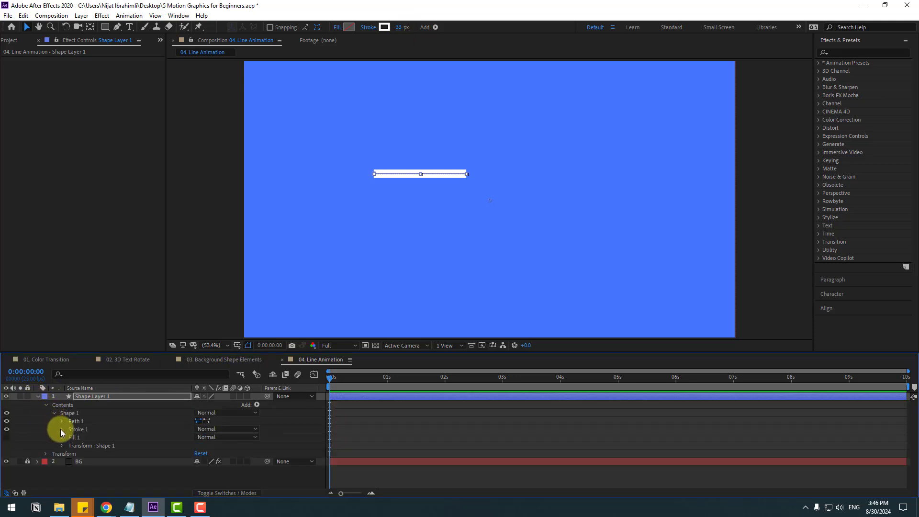
{"action": "left_click", "coordinate": [61, 430]}
{"action": "scroll", "coordinate": [124, 445], "scroll_direction": "down", "scroll_amount": 2}
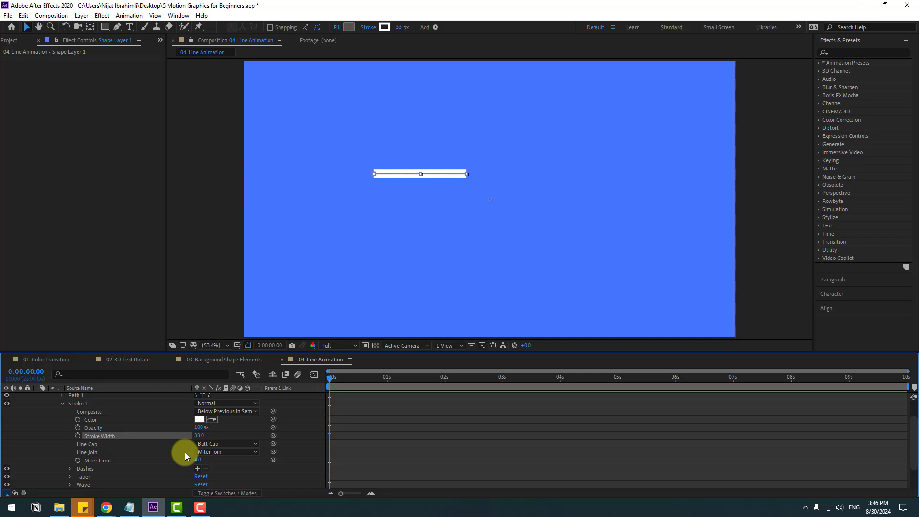
{"action": "left_click", "coordinate": [224, 444]}
{"action": "left_click", "coordinate": [211, 462]}
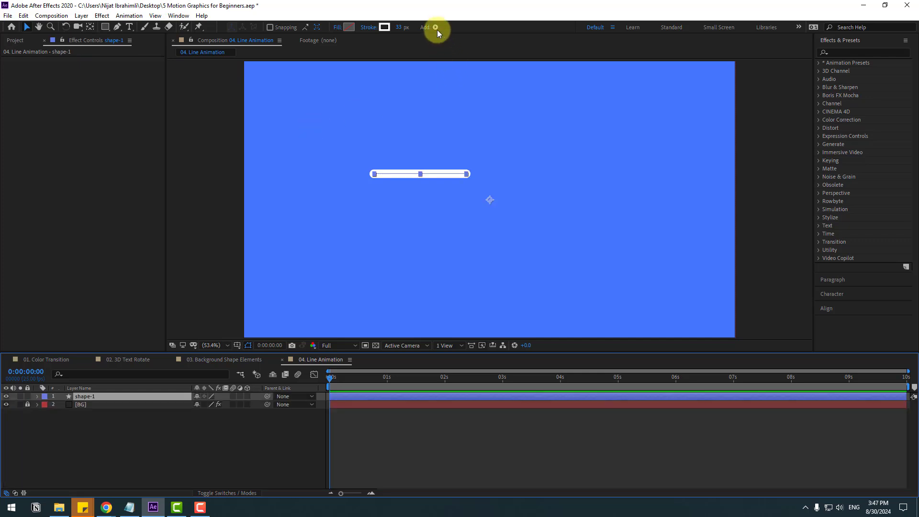
Add Trim Paths to the shape-1 layer and expand its properties.
{"action": "left_click", "coordinate": [435, 27]}
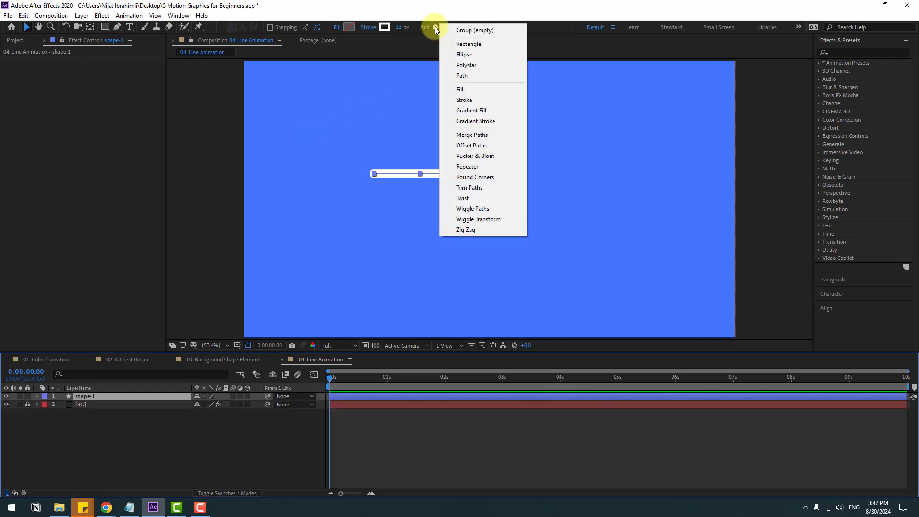
{"action": "left_click", "coordinate": [479, 188]}
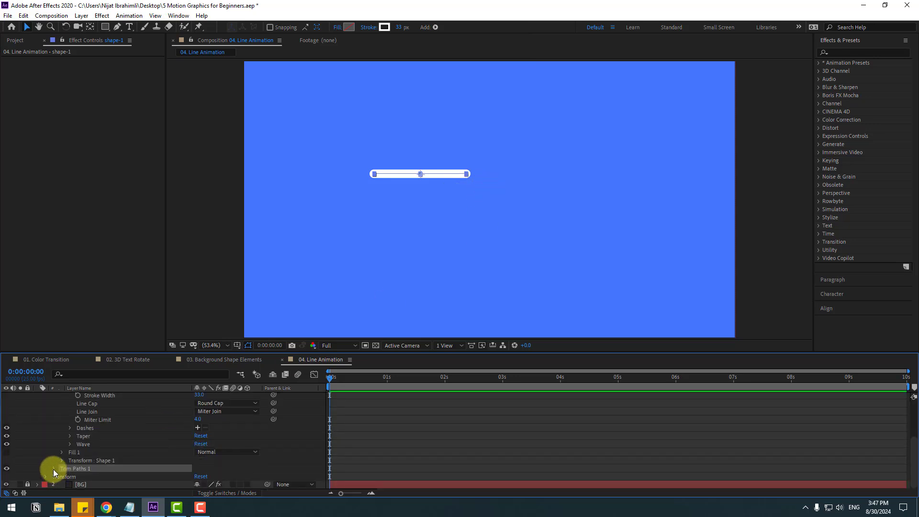
{"action": "left_click", "coordinate": [53, 469]}
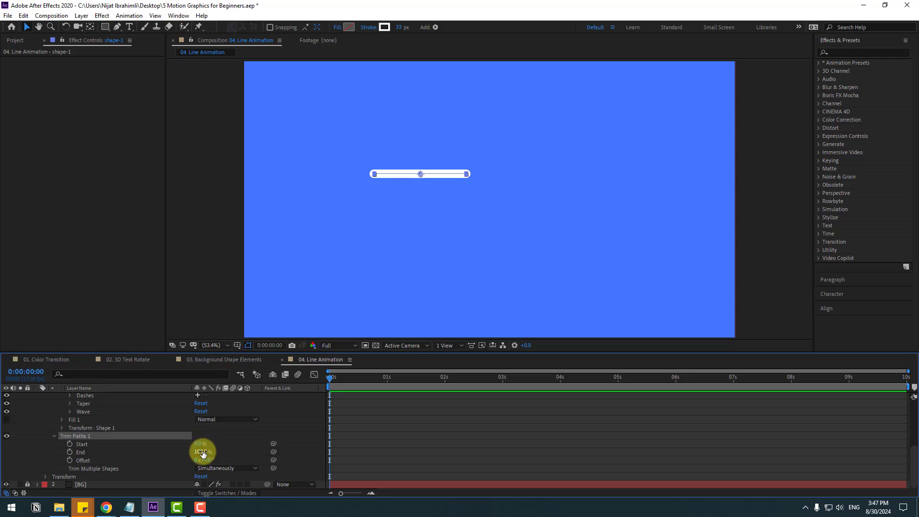
Keyframe the Trim Paths End from 0% at the first frame to 100% at 0:00:00:11 and preview the line drawing on.
{"action": "left_click_drag", "start_coordinate": [202, 453], "coordinate": [75, 458]}
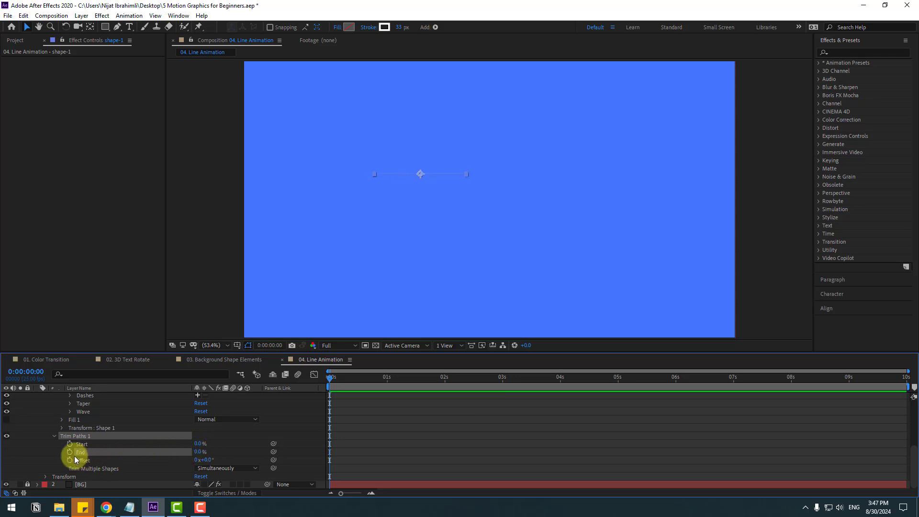
{"action": "left_click", "coordinate": [70, 452]}
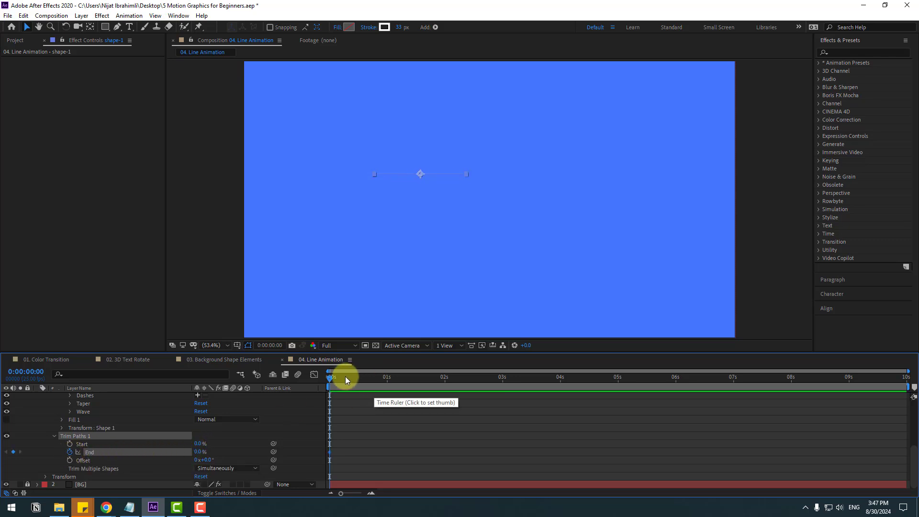
{"action": "left_click_drag", "start_coordinate": [345, 376], "coordinate": [349, 380]}
{"action": "left_click", "coordinate": [197, 452]}
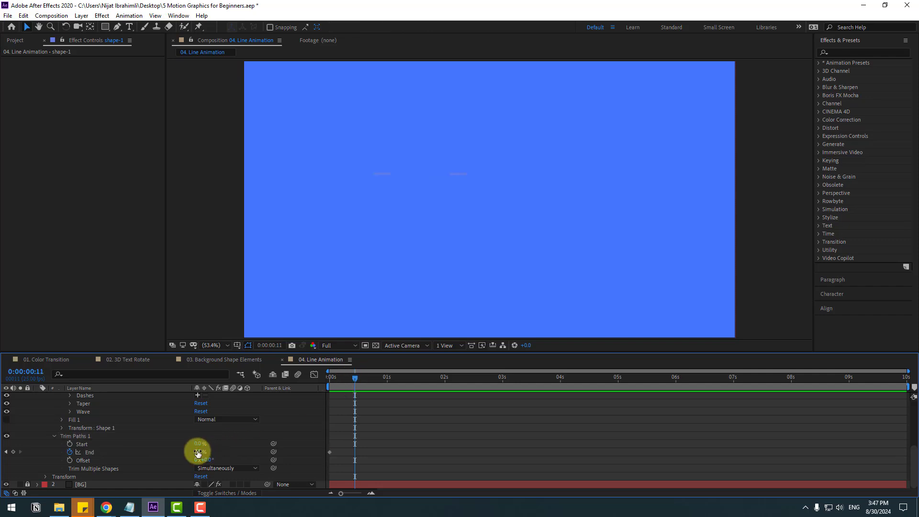
{"action": "type", "text": "100"}
{"action": "key", "text": "Return"}
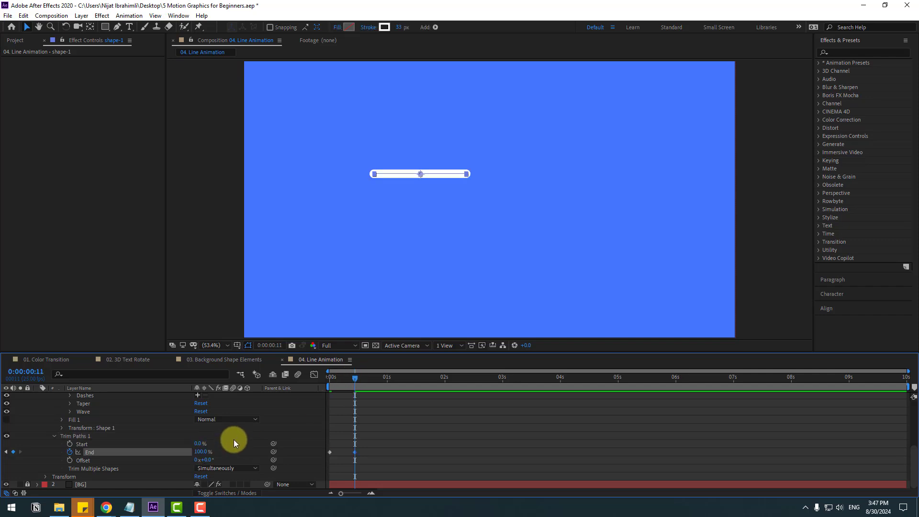
{"action": "key", "text": "space"}
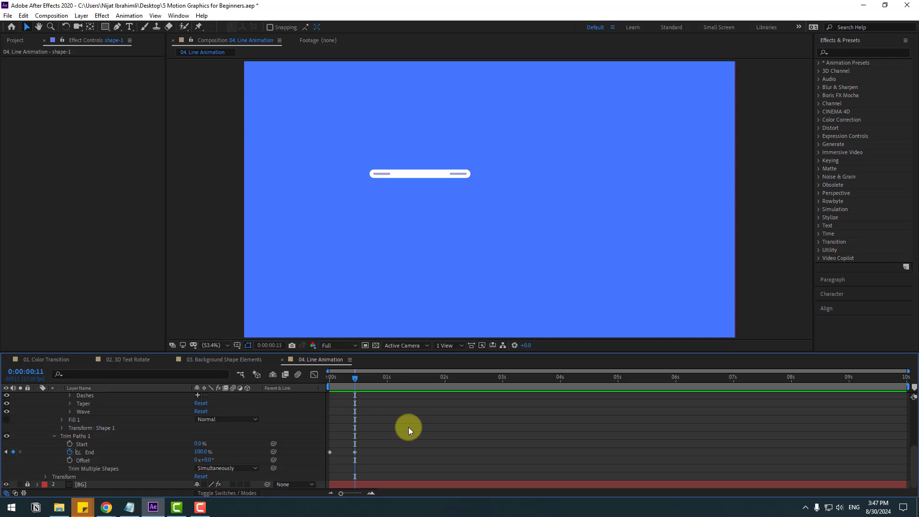
Keyframe the Trim Paths Start from 0% at 0:00:00:04 to 100% at 0:00:00:16 and preview the line's exit.
{"action": "left_click_drag", "start_coordinate": [348, 380], "coordinate": [337, 380]}
{"action": "left_click", "coordinate": [69, 443]}
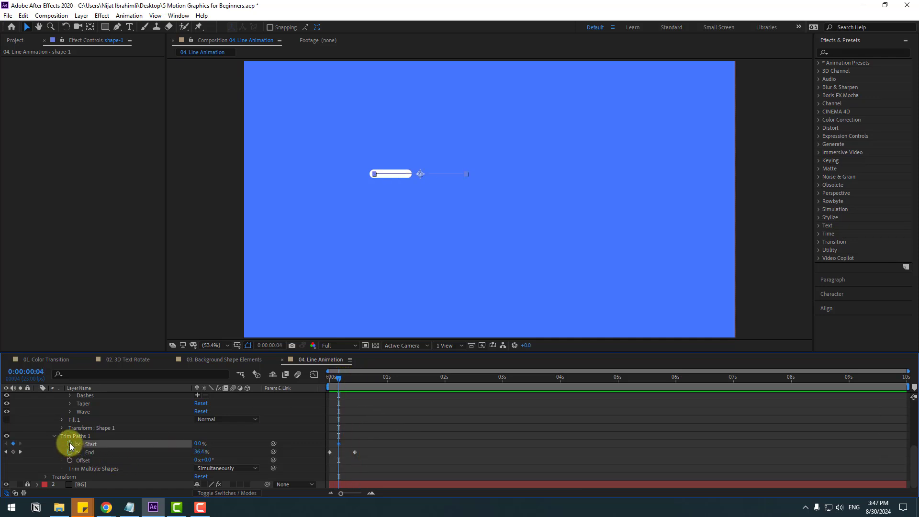
{"action": "left_click_drag", "start_coordinate": [350, 378], "coordinate": [366, 380]}
{"action": "left_click", "coordinate": [200, 444]}
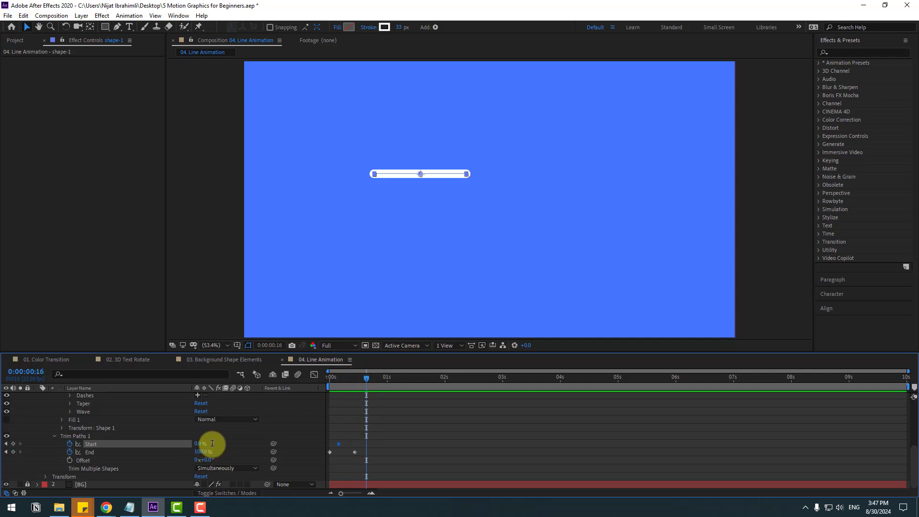
{"action": "type", "text": "10"}
{"action": "key", "text": "Return"}
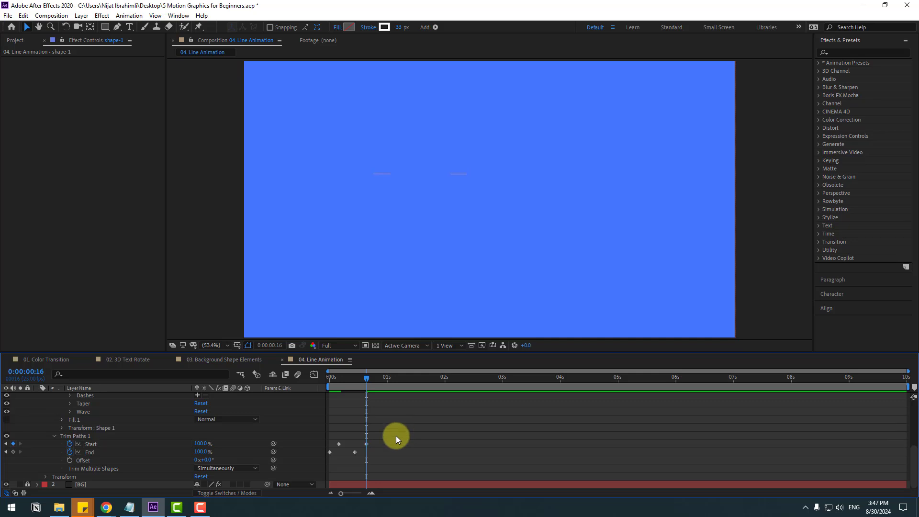
{"action": "key", "text": "space"}
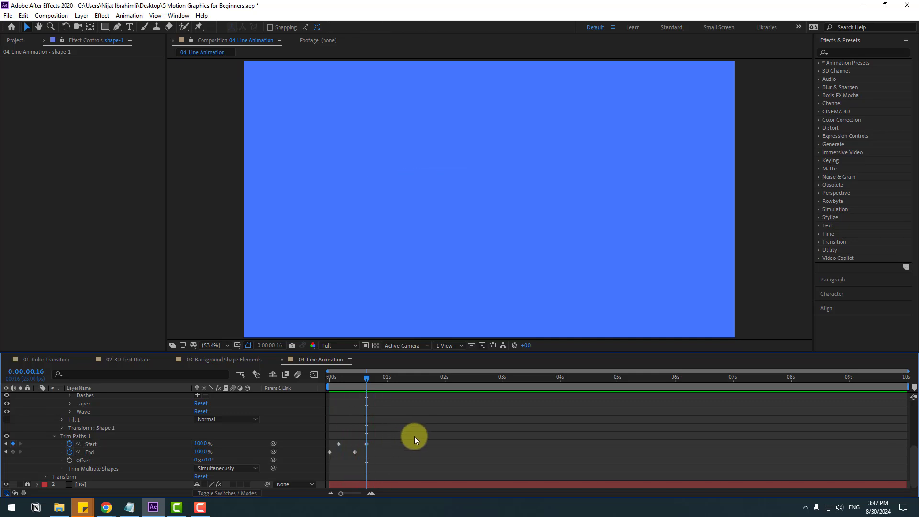
Apply Easy Ease to all Start and End keyframes of Trim Paths and preview the eased line.
{"action": "left_click_drag", "start_coordinate": [389, 431], "coordinate": [327, 454]}
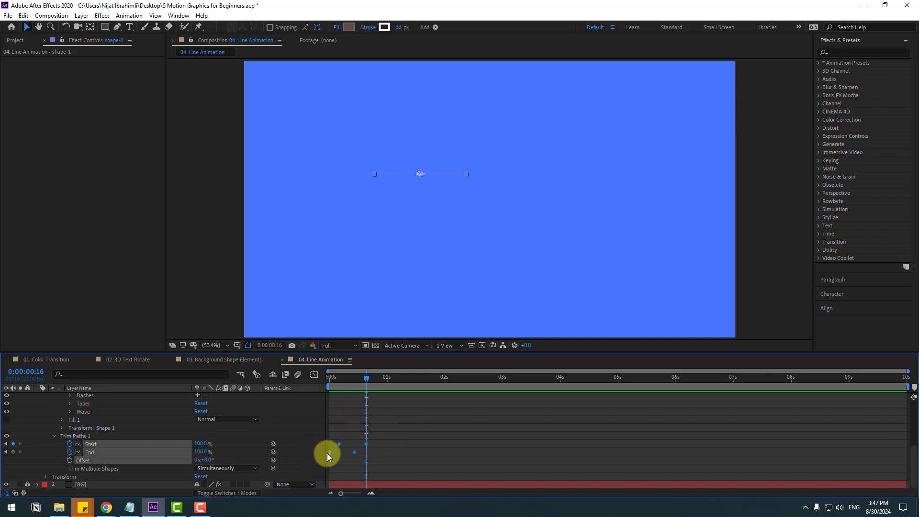
{"action": "right_click", "coordinate": [328, 454]}
{"action": "mouse_move", "coordinate": [430, 444]}
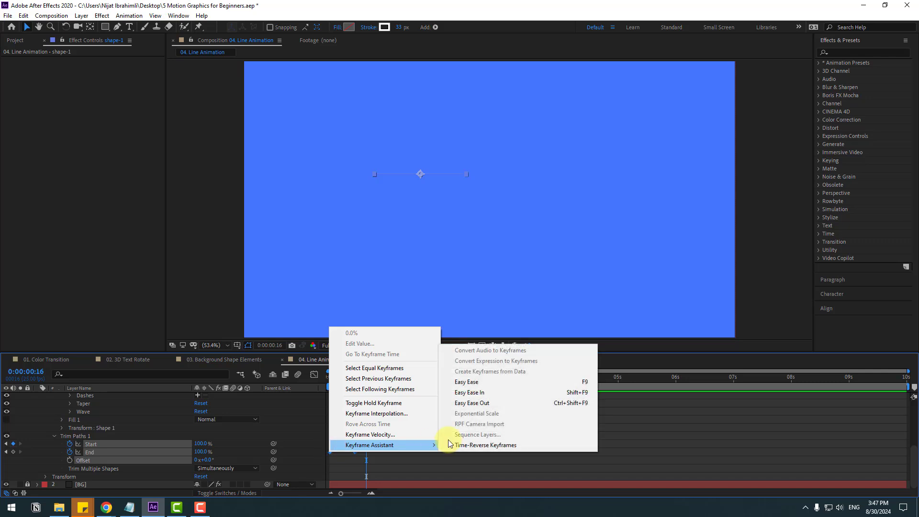
{"action": "left_click", "coordinate": [522, 381]}
{"action": "key", "text": "space"}
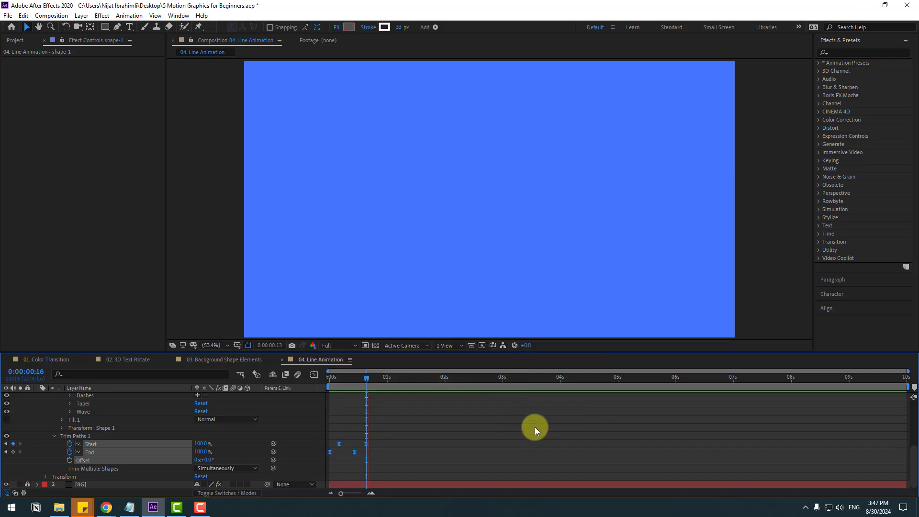
Lengthen the influence handles of the Start and End keyframes in the speed graph for sharper peaks, preview, and return to the keyframe view.
{"action": "left_click_drag", "start_coordinate": [397, 439], "coordinate": [319, 460]}
{"action": "left_click", "coordinate": [313, 374]}
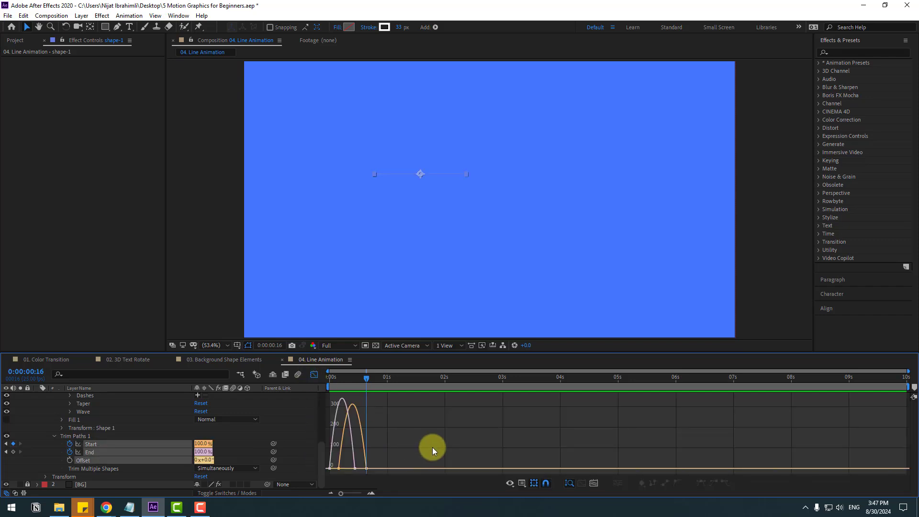
{"action": "scroll", "coordinate": [432, 447], "scroll_direction": "up", "scroll_amount": 3}
{"action": "left_click_drag", "start_coordinate": [389, 449], "coordinate": [320, 472]}
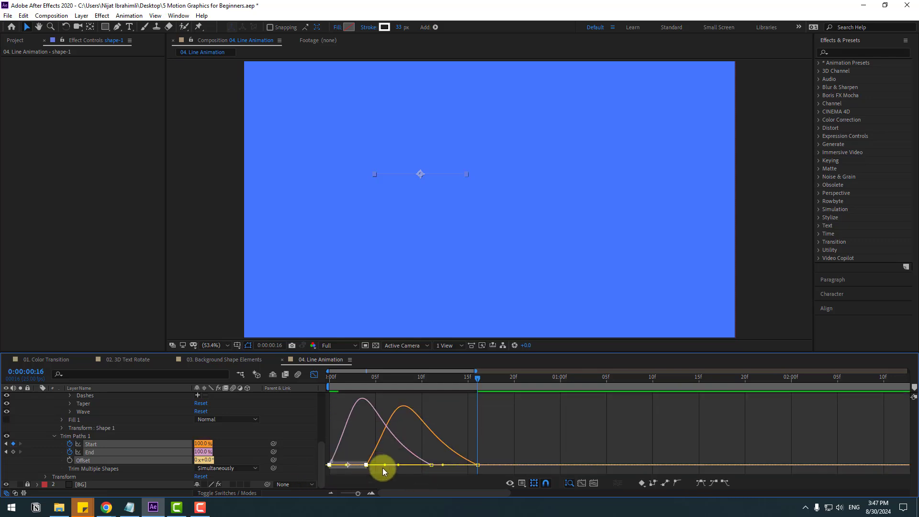
{"action": "left_click_drag", "start_coordinate": [386, 465], "coordinate": [395, 464]}
{"action": "key", "text": "space"}
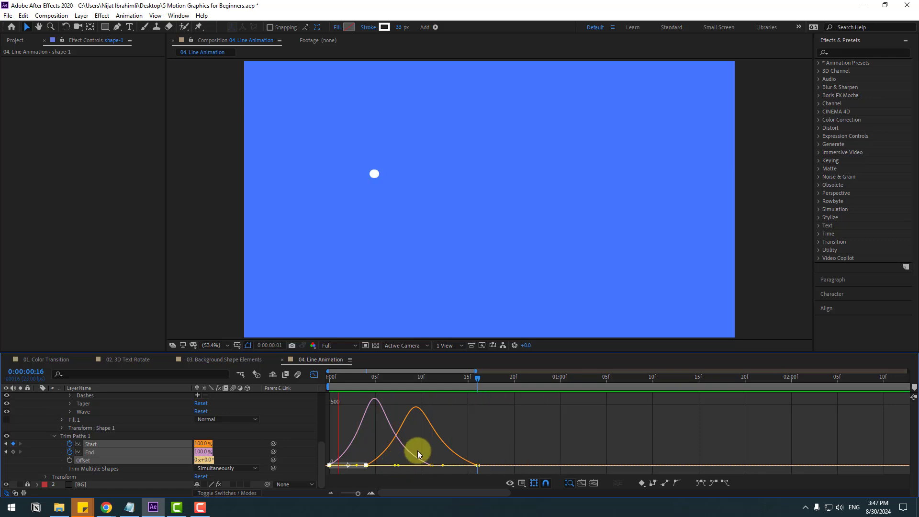
{"action": "key", "text": "space"}
{"action": "key", "text": "shift+F3"}
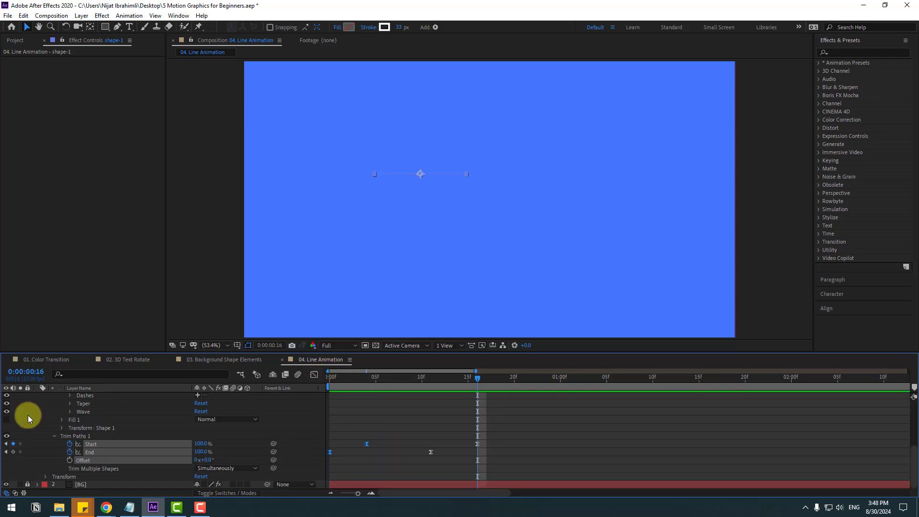
Collapse the shape-1 layer and pre-compose it as shape-1 with all attributes moved into the new composition.
{"action": "scroll", "coordinate": [27, 414], "scroll_direction": "up", "scroll_amount": 5}
{"action": "left_click", "coordinate": [37, 396]}
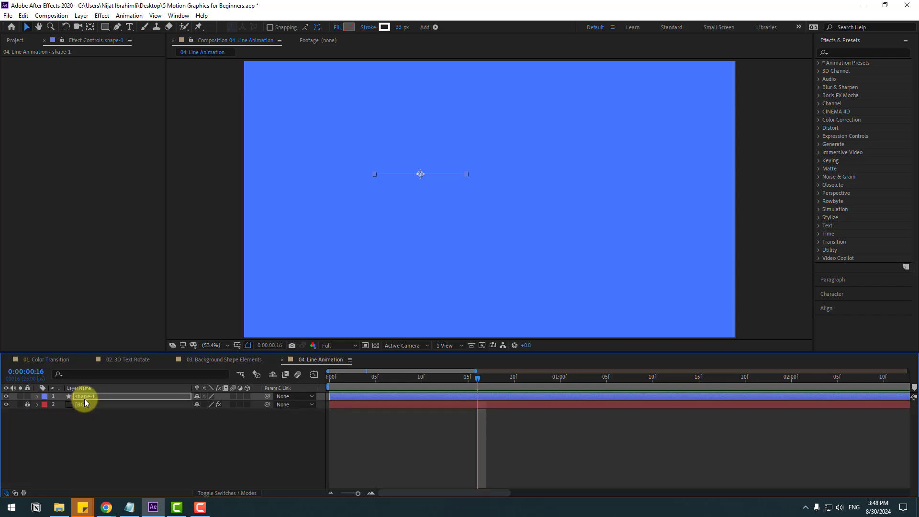
{"action": "left_click", "coordinate": [84, 398]}
{"action": "left_click", "coordinate": [120, 403]}
{"action": "left_click", "coordinate": [110, 396]}
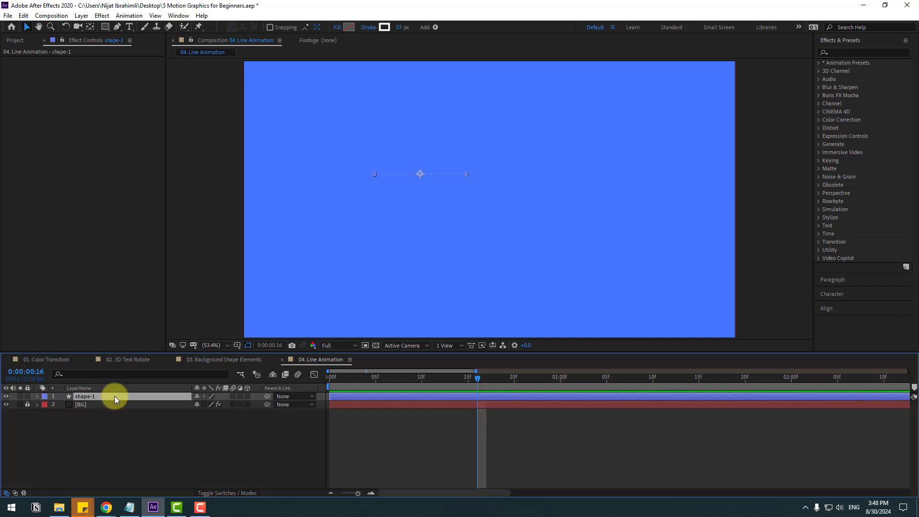
{"action": "left_click_drag", "start_coordinate": [377, 382], "coordinate": [386, 386]}
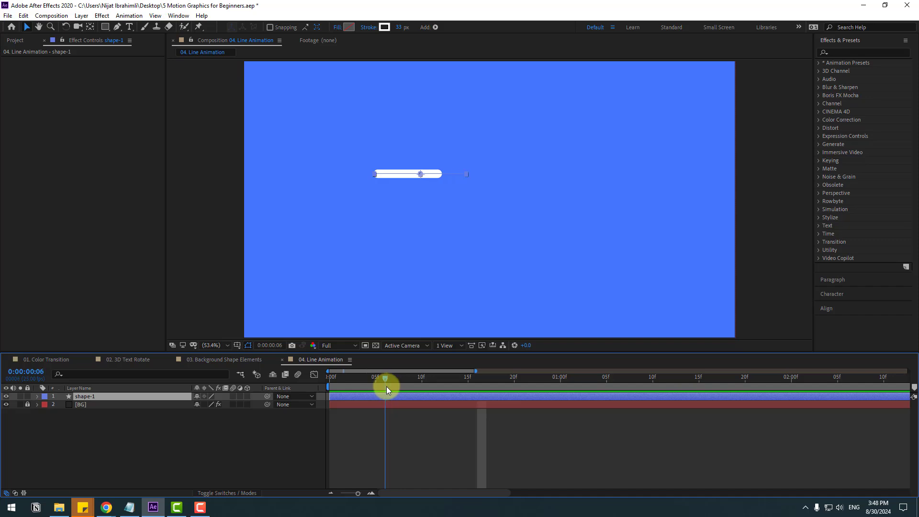
{"action": "right_click", "coordinate": [85, 396]}
{"action": "left_click", "coordinate": [130, 346]}
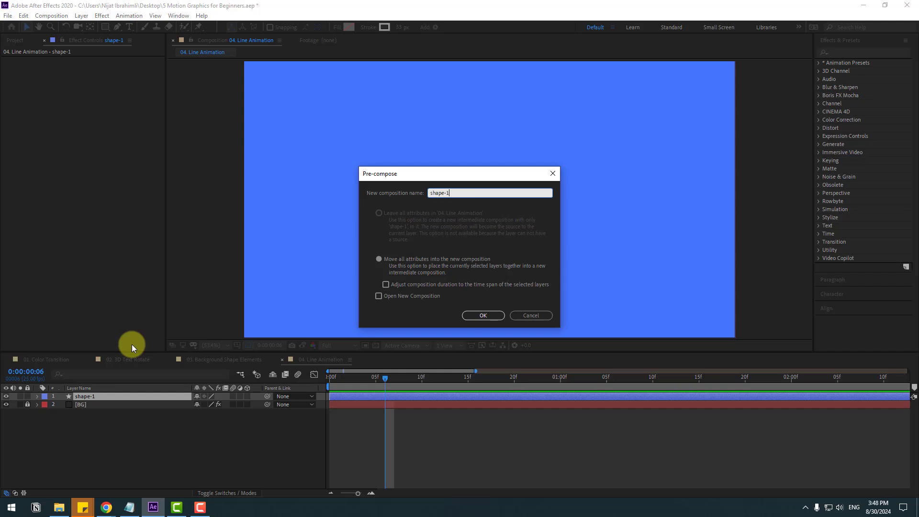
{"action": "left_click", "coordinate": [483, 315]}
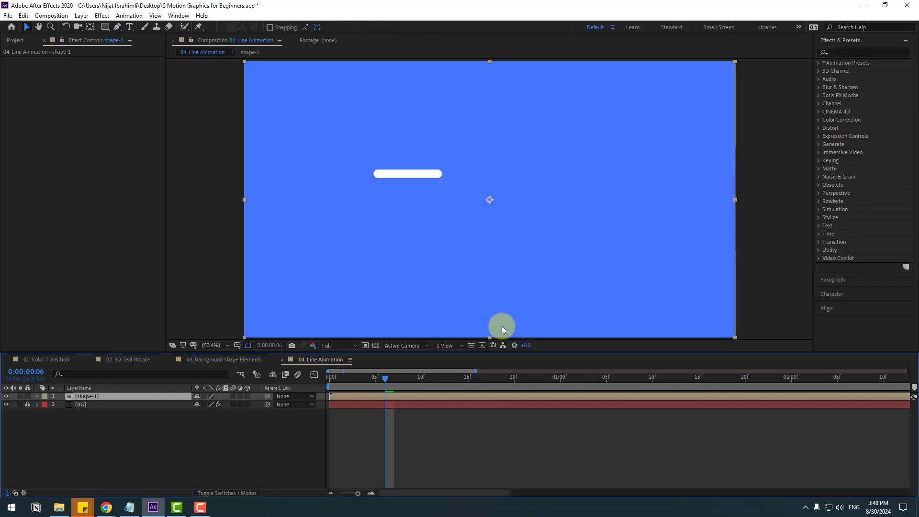
Open the shape-1 composition, draw a region of interest around the line's full extent, and crop the composition to that region.
{"action": "double_click", "coordinate": [90, 395]}
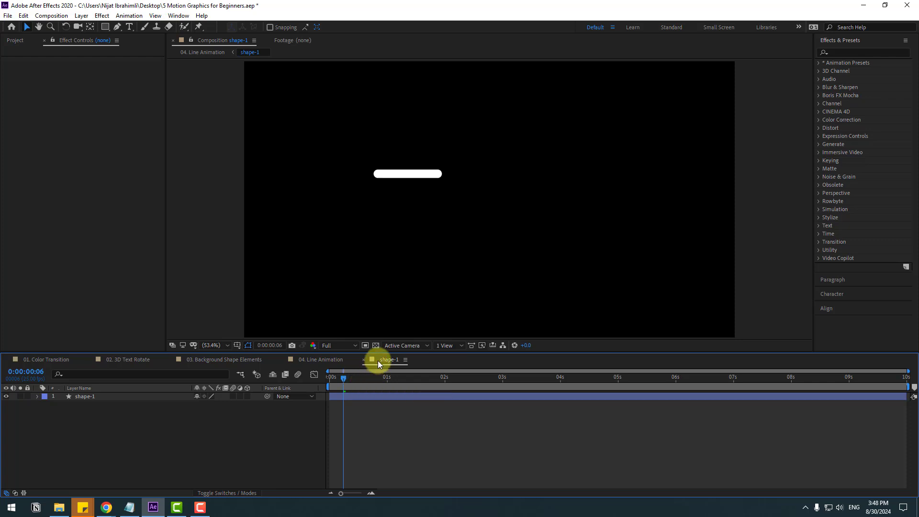
{"action": "left_click", "coordinate": [364, 345]}
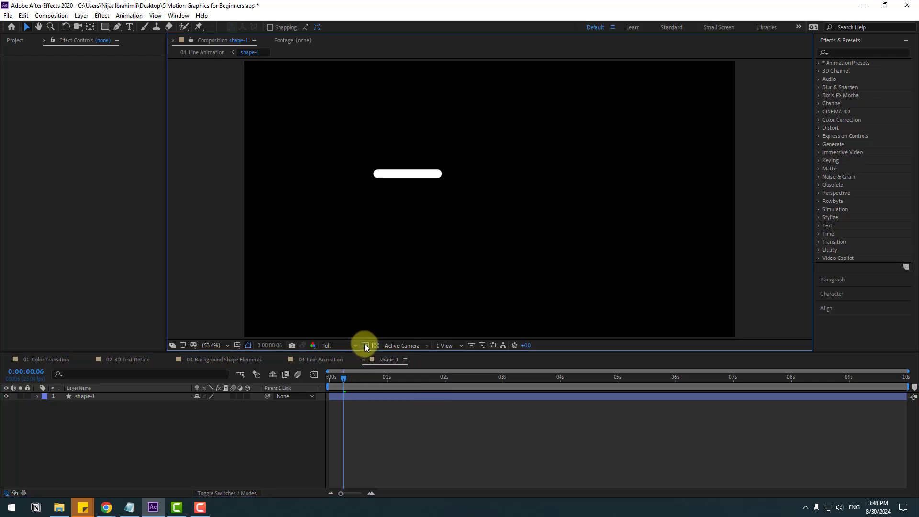
{"action": "left_click_drag", "start_coordinate": [356, 151], "coordinate": [493, 191]}
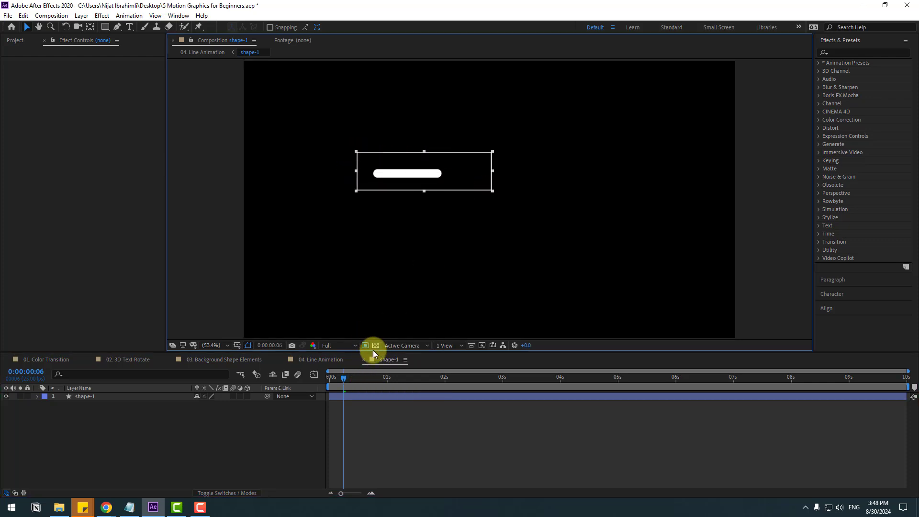
{"action": "mouse_move", "coordinate": [343, 378]}
{"action": "left_mouse_down"}
{"action": "mouse_move", "coordinate": [324, 389]}
{"action": "mouse_move", "coordinate": [356, 379]}
{"action": "left_mouse_up"}
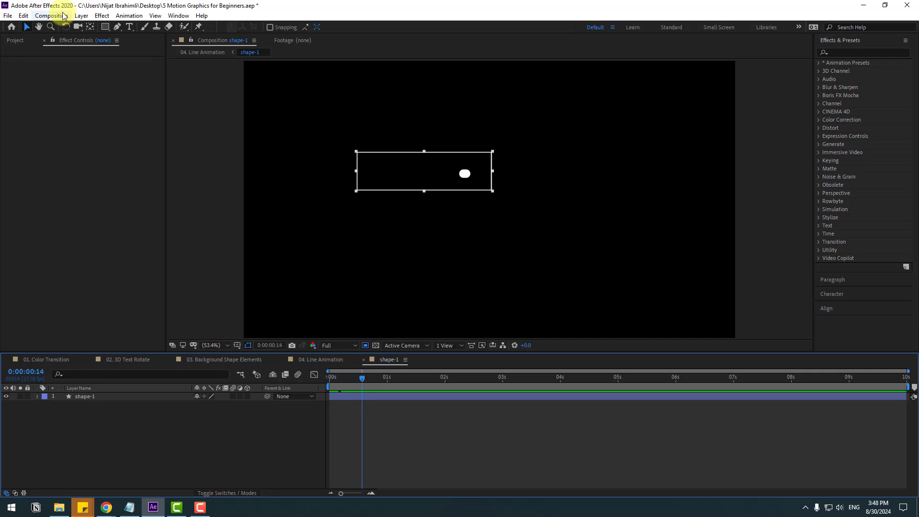
{"action": "left_click", "coordinate": [51, 16]}
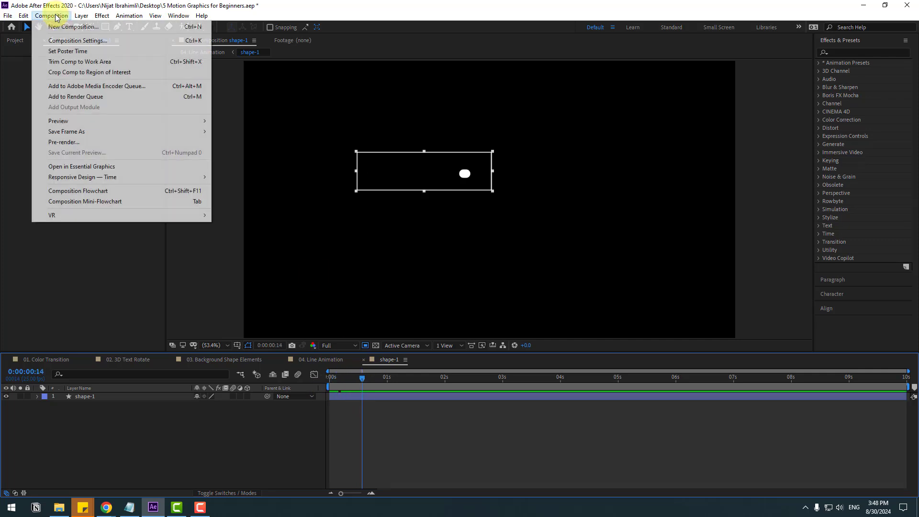
{"action": "left_click", "coordinate": [109, 73]}
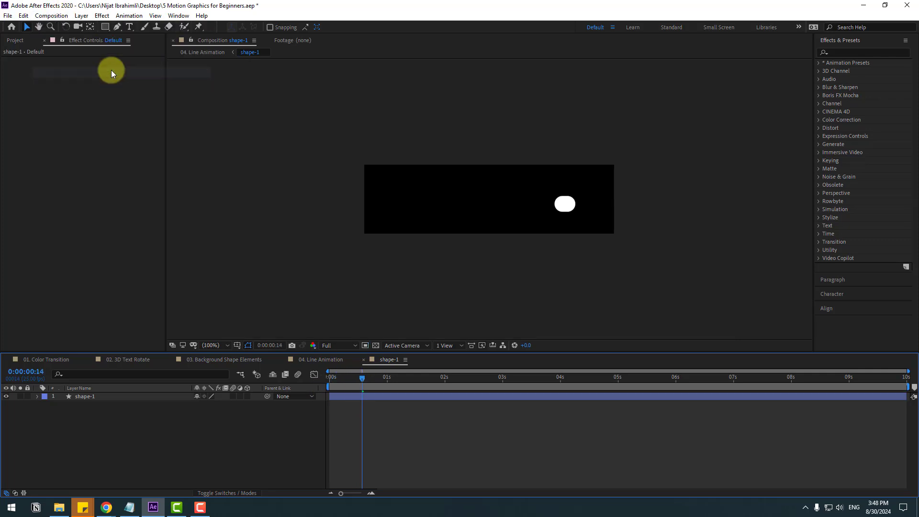
Return to the 04. Line Animation composition and move the cropped line into the upper-left part of the frame.
{"action": "left_click", "coordinate": [362, 359]}
{"action": "left_click_drag", "start_coordinate": [328, 384], "coordinate": [394, 392]}
{"action": "left_click_drag", "start_coordinate": [489, 200], "coordinate": [334, 159]}
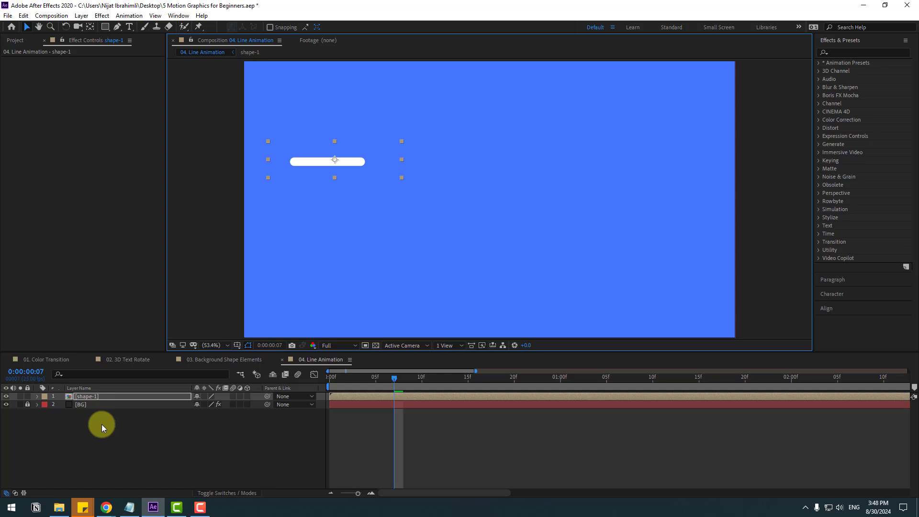
Duplicate the shape-1 layer twice, stagger the copies below the original line with the middle one shifted right, and preview all three.
{"action": "left_click", "coordinate": [77, 397]}
{"action": "key", "text": "ctrl+d"}
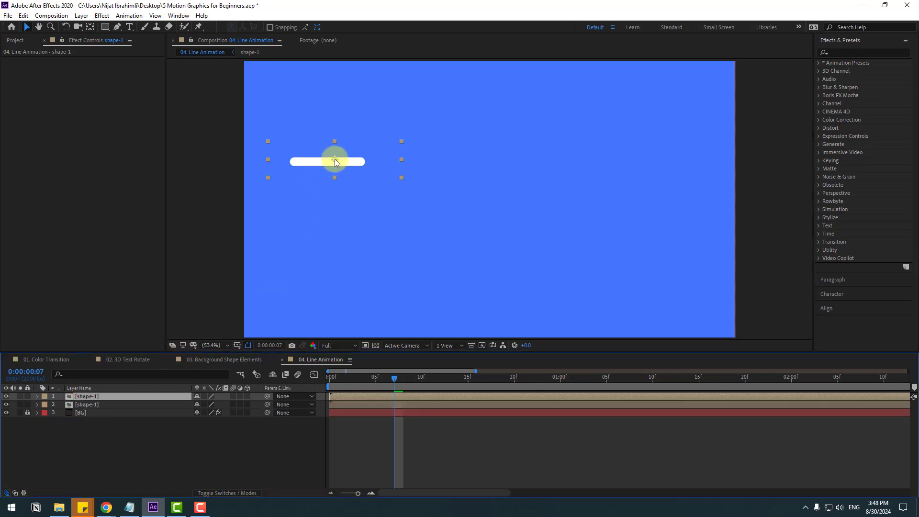
{"action": "left_click_drag", "start_coordinate": [334, 158], "coordinate": [330, 210]}
{"action": "key", "text": "ctrl+d"}
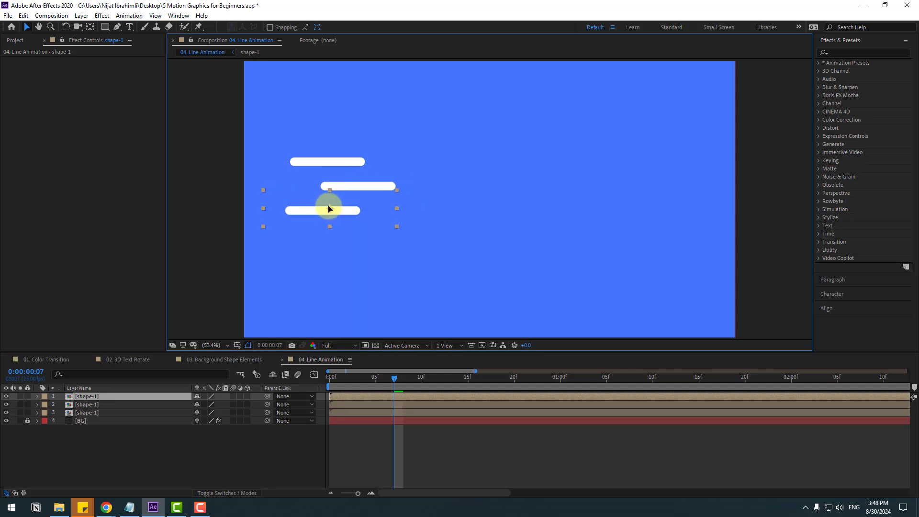
{"action": "left_click", "coordinate": [447, 443]}
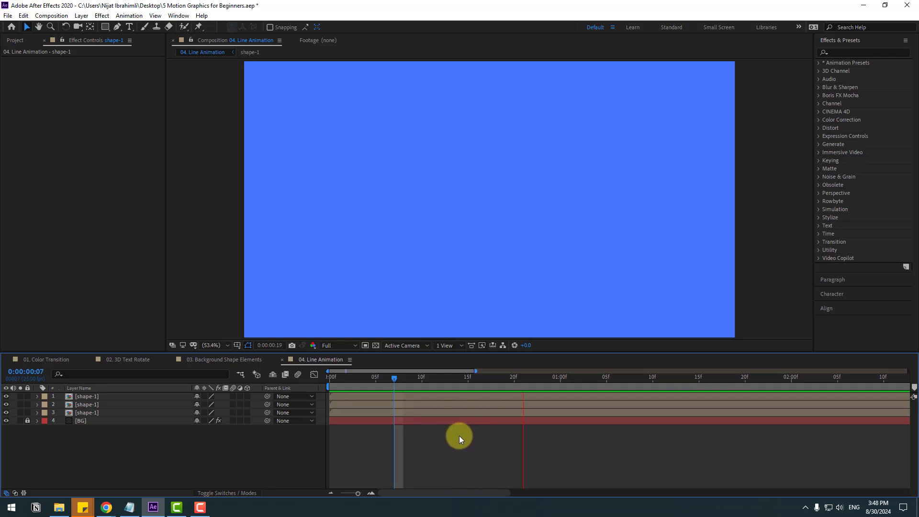
Offset the two duplicated shape-1 layers in time so they start one and two frames after the original, and preview.
{"action": "left_click", "coordinate": [341, 397]}
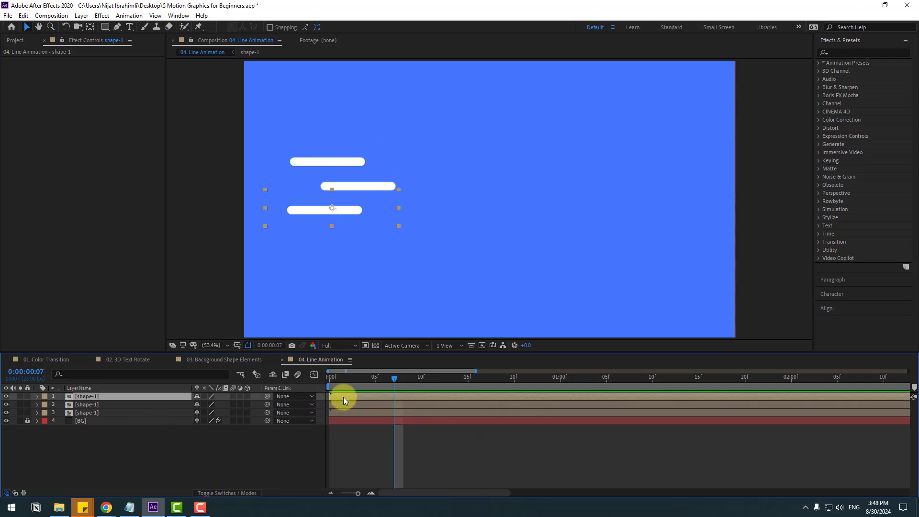
{"action": "left_click_drag", "start_coordinate": [343, 399], "coordinate": [412, 381]}
{"action": "left_click", "coordinate": [342, 403]}
{"action": "key", "text": "space"}
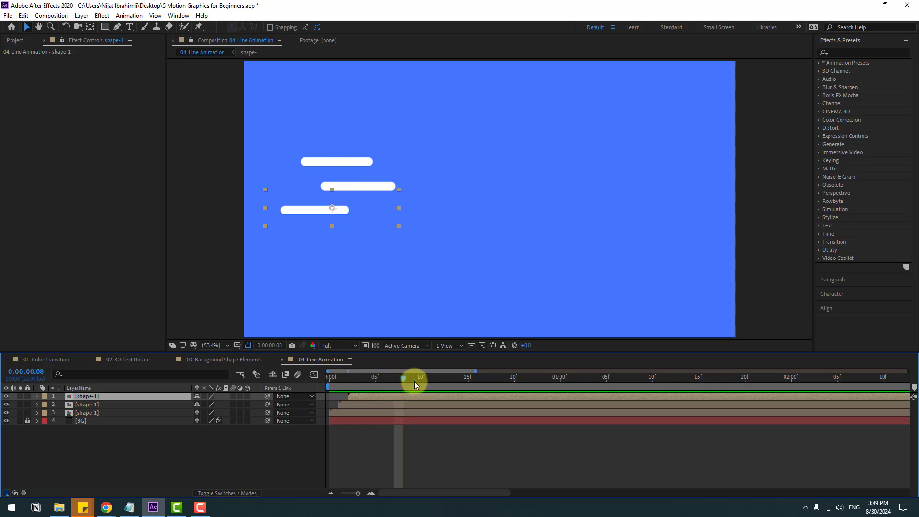
Draw a nearly square rectangle with a 33 px white stroke and no fill on a new shape layer right of the lines.
{"action": "left_click", "coordinate": [219, 441]}
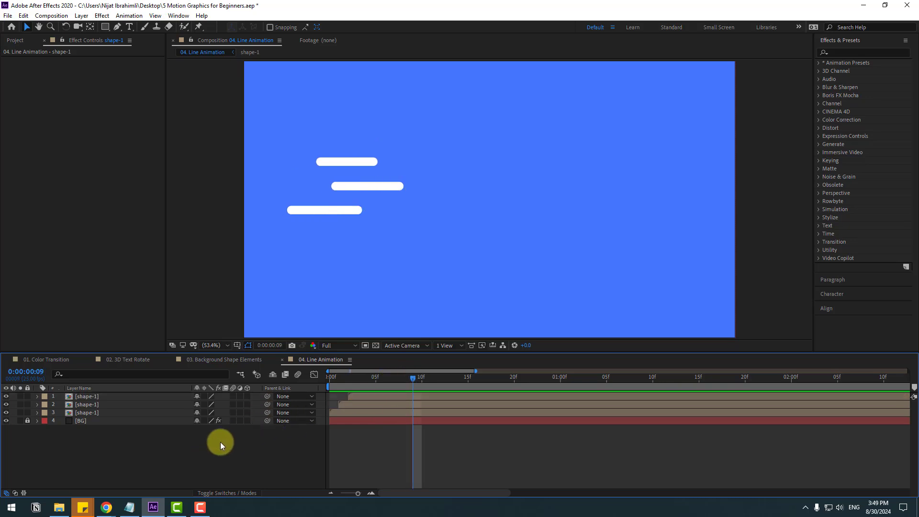
{"action": "left_click", "coordinate": [105, 26]}
{"action": "mouse_move", "coordinate": [455, 154]}
{"action": "left_mouse_down"}
{"action": "mouse_move", "coordinate": [483, 185]}
{"action": "mouse_move", "coordinate": [531, 211]}
{"action": "mouse_move", "coordinate": [532, 226]}
{"action": "left_mouse_up"}
{"action": "left_click", "coordinate": [26, 27]}
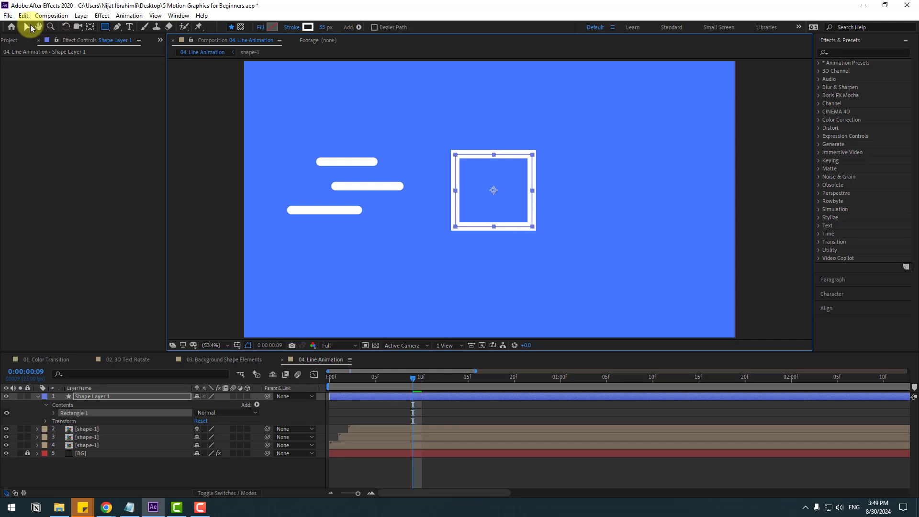
Give the square a white fill and rename its shape layer to cube.
{"action": "left_click", "coordinate": [348, 26]}
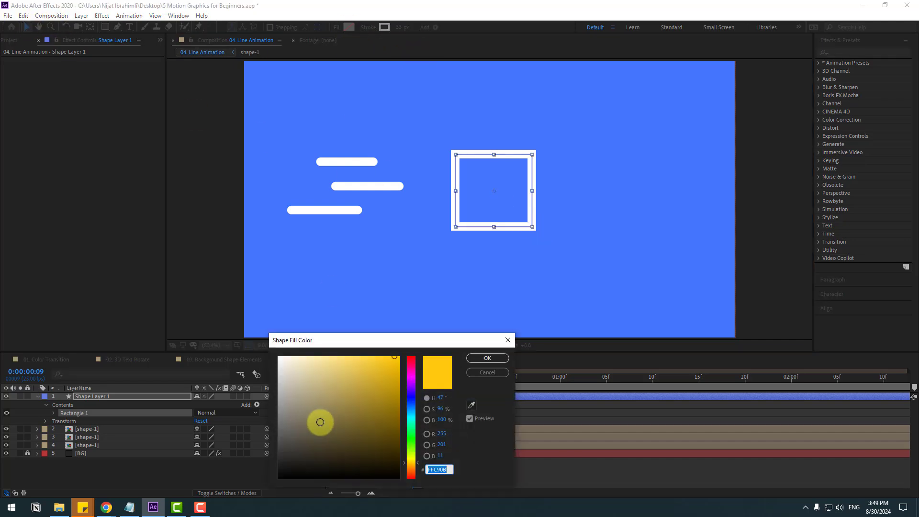
{"action": "left_click_drag", "start_coordinate": [365, 413], "coordinate": [275, 363]}
{"action": "left_click", "coordinate": [487, 358]}
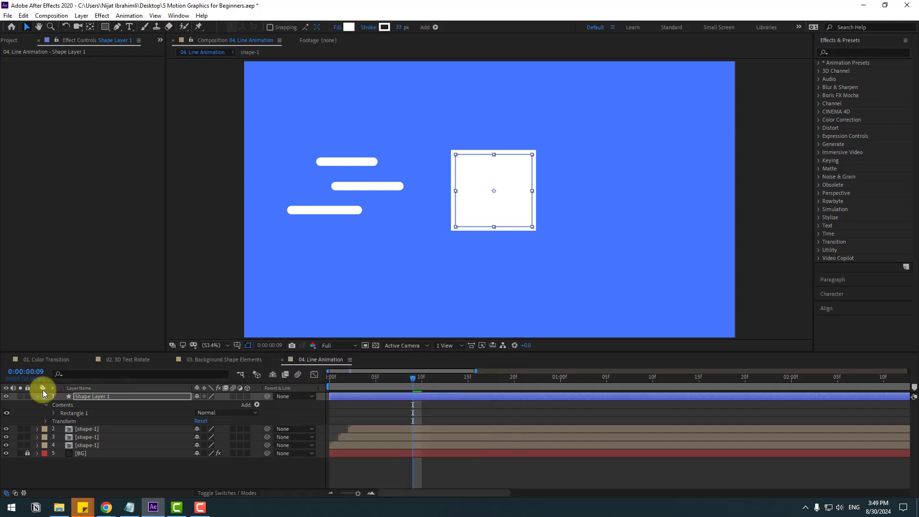
{"action": "left_click", "coordinate": [37, 396]}
{"action": "key", "text": "Return"}
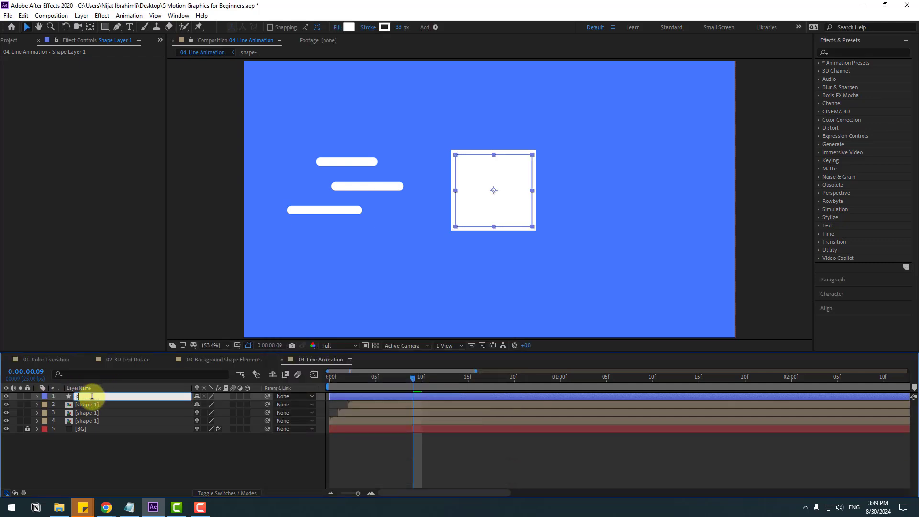
{"action": "key", "text": "Return"}
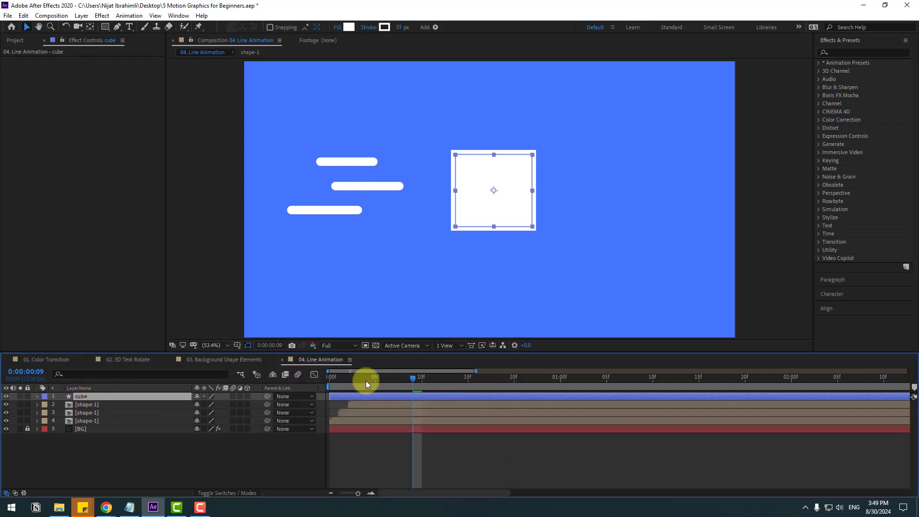
Keyframe the cube's position from off-screen left at frame 0 to about 1067, 504 at frame 17.
{"action": "left_click_drag", "start_coordinate": [366, 384], "coordinate": [311, 381]}
{"action": "key", "text": "p"}
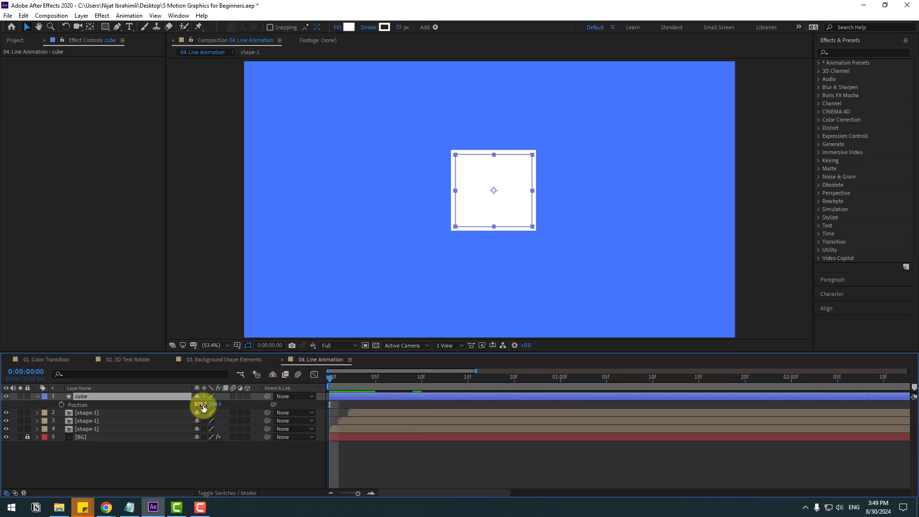
{"action": "left_click_drag", "start_coordinate": [203, 407], "coordinate": [148, 407]}
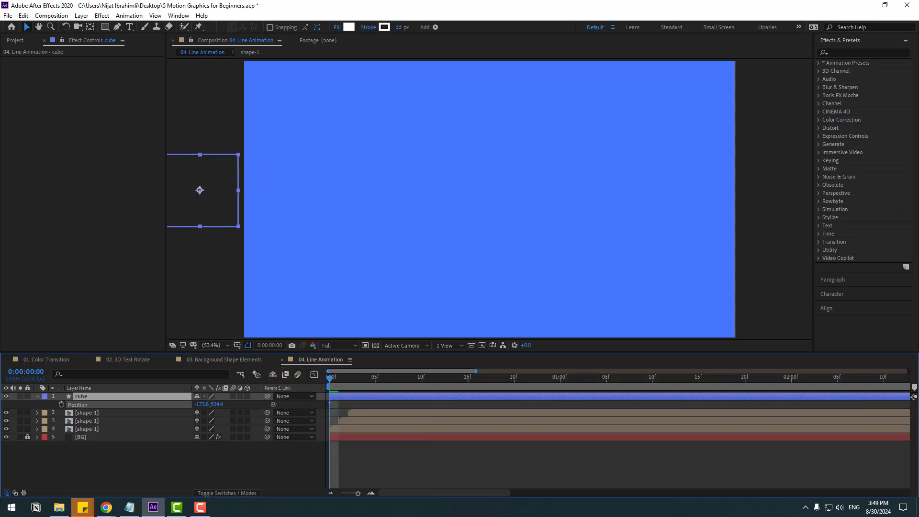
{"action": "left_click", "coordinate": [62, 404]}
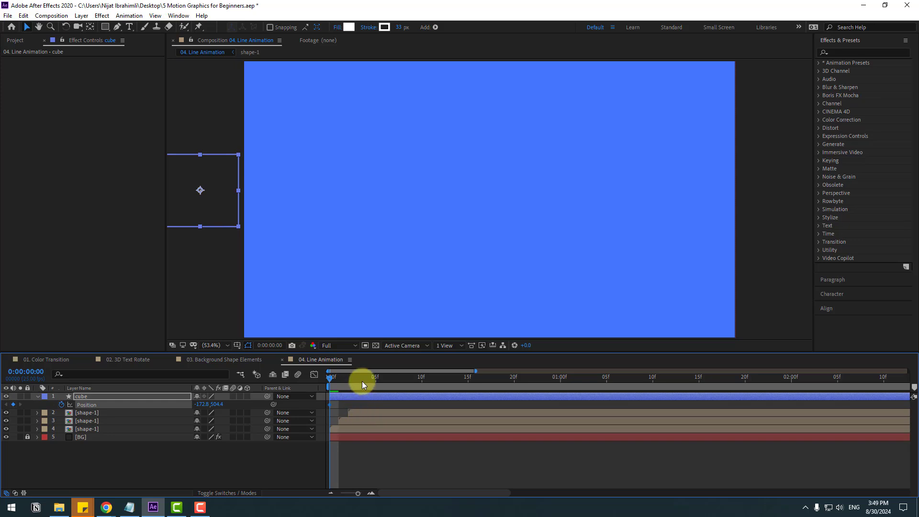
{"action": "mouse_move", "coordinate": [361, 381]}
{"action": "left_mouse_down"}
{"action": "mouse_move", "coordinate": [400, 377]}
{"action": "mouse_move", "coordinate": [368, 378]}
{"action": "left_mouse_up"}
{"action": "key", "text": "semicolon"}
{"action": "left_click_drag", "start_coordinate": [199, 403], "coordinate": [349, 404]}
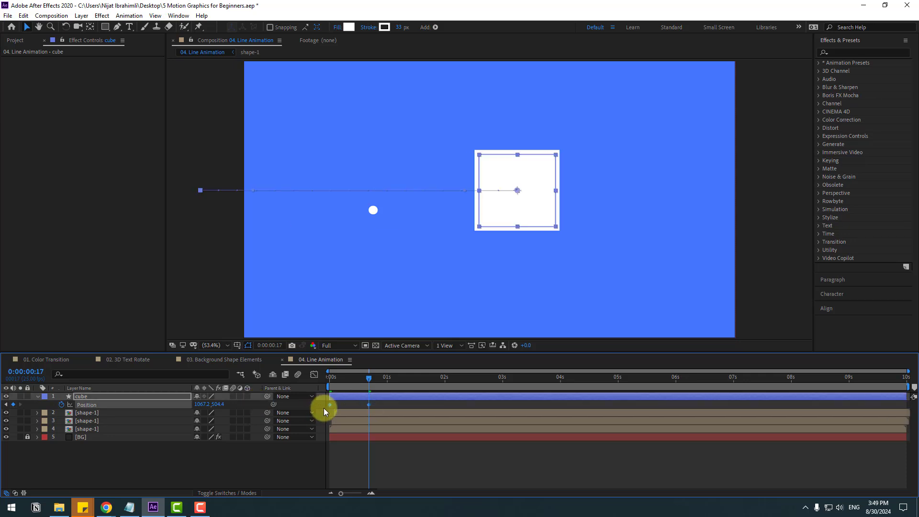
Apply Easy Ease to both position keyframes of the cube and preview the motion.
{"action": "right_click", "coordinate": [329, 403]}
{"action": "mouse_move", "coordinate": [397, 396]}
{"action": "left_click", "coordinate": [465, 424]}
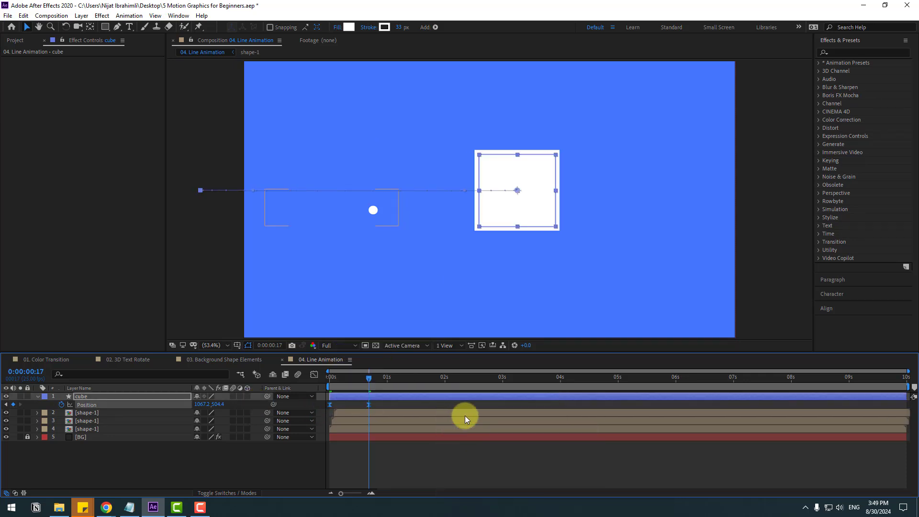
{"action": "key", "text": "space"}
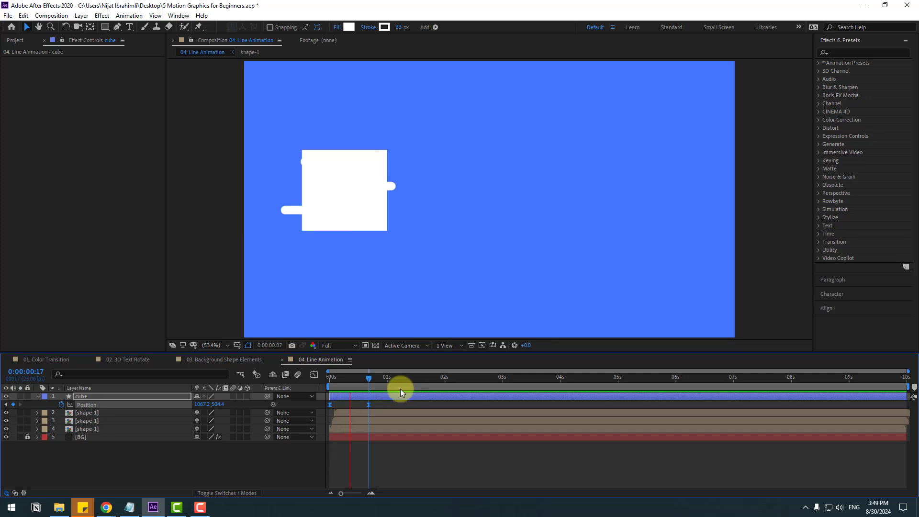
{"action": "key", "text": "space"}
Parent all three shape-1 line layers to the cube layer.
{"action": "left_click", "coordinate": [382, 377]}
{"action": "left_click", "coordinate": [91, 412]}
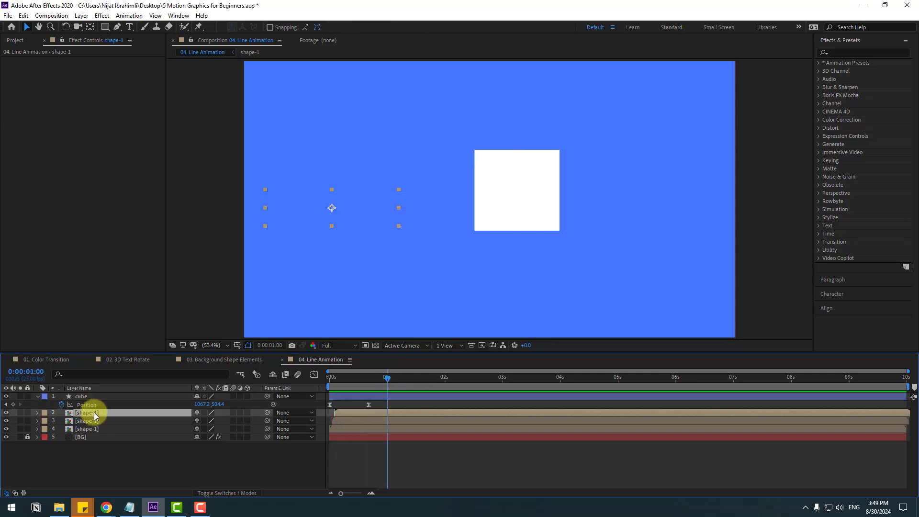
{"action": "left_click", "coordinate": [88, 421], "text": "shift"}
{"action": "left_click", "coordinate": [182, 429], "text": "shift"}
{"action": "left_click_drag", "start_coordinate": [265, 415], "coordinate": [79, 396]}
At frame 11, move the three lines right so they trail directly from the cube's left side, and preview.
{"action": "mouse_move", "coordinate": [366, 378]}
{"action": "left_mouse_down"}
{"action": "mouse_move", "coordinate": [340, 380]}
{"action": "mouse_move", "coordinate": [365, 382]}
{"action": "mouse_move", "coordinate": [354, 382]}
{"action": "left_mouse_up"}
{"action": "left_click", "coordinate": [261, 173]}
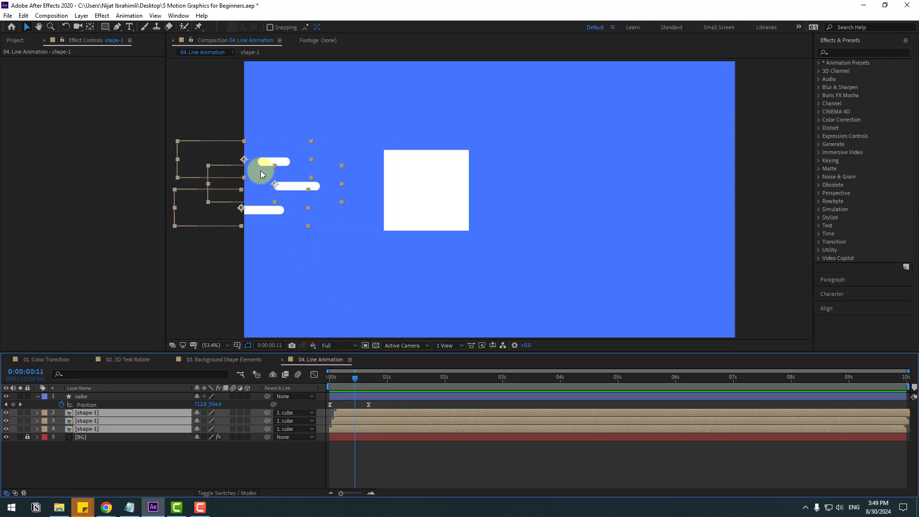
{"action": "left_click_drag", "start_coordinate": [246, 158], "coordinate": [344, 172]}
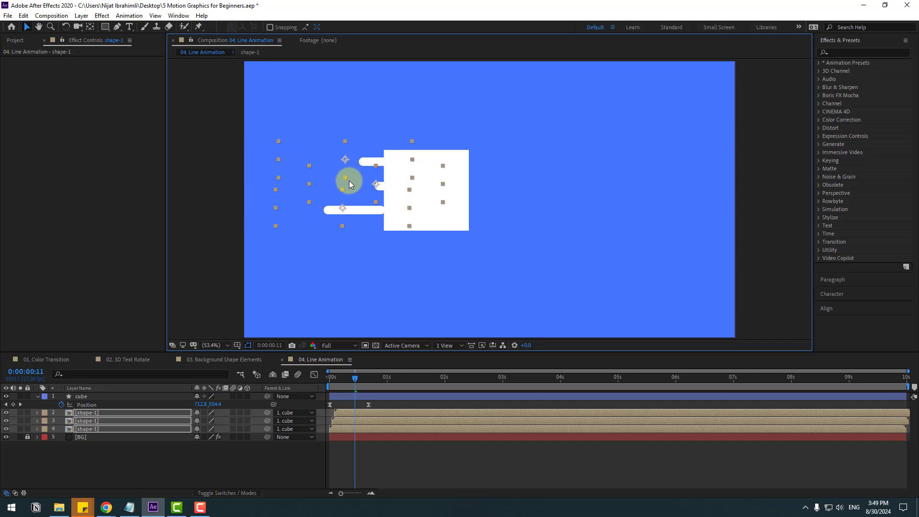
{"action": "key", "text": "space"}
{"action": "scroll", "coordinate": [447, 211], "scroll_direction": "down", "scroll_amount": 3}
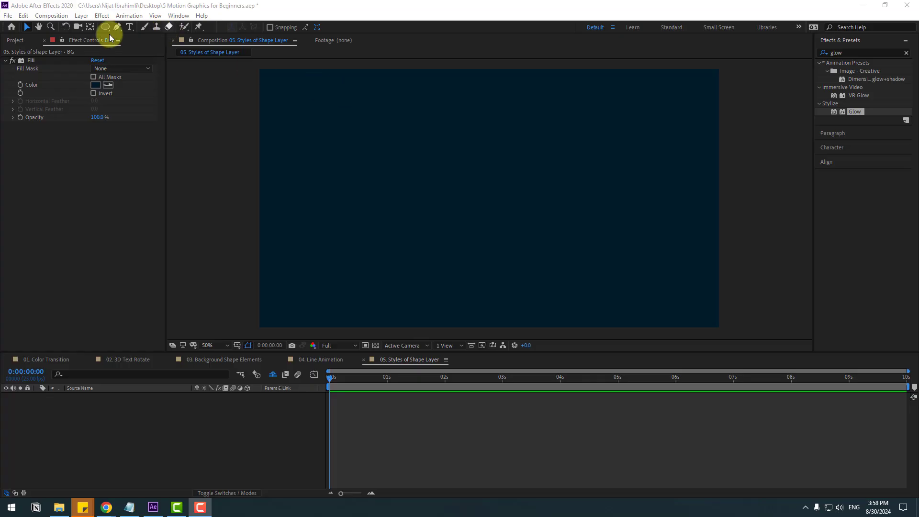
Draw a circle slightly above the centre of the 05. Styles of Shape Layer composition with a 0 px stroke.
{"action": "left_click_drag", "start_coordinate": [106, 30], "coordinate": [139, 52]}
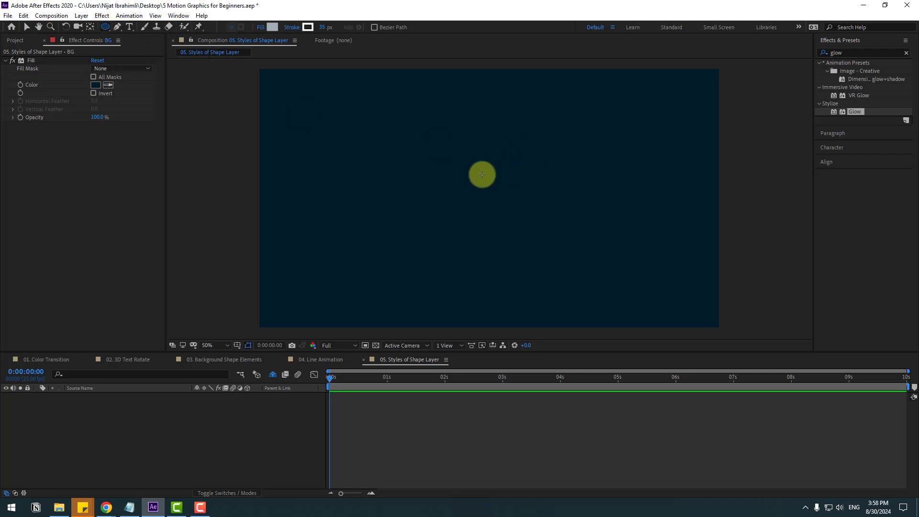
{"action": "left_click_drag", "start_coordinate": [433, 147], "coordinate": [519, 217]}
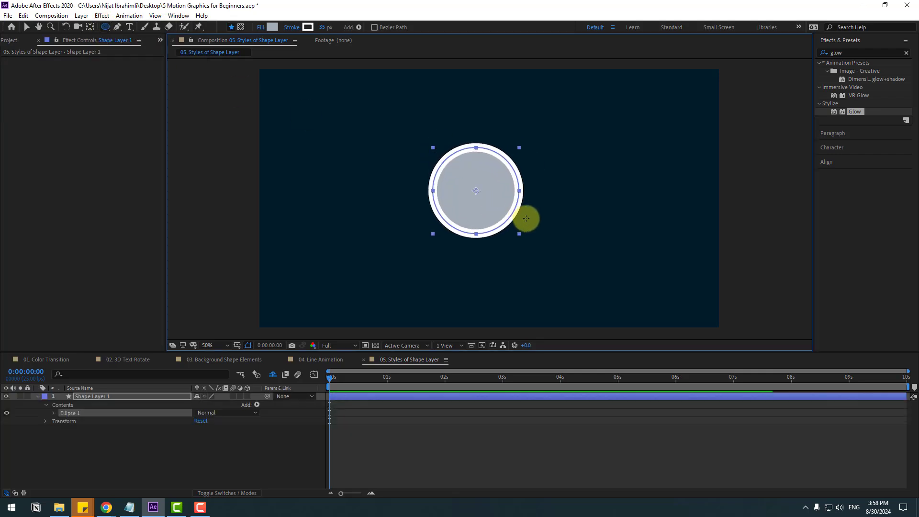
{"action": "left_click", "coordinate": [27, 27]}
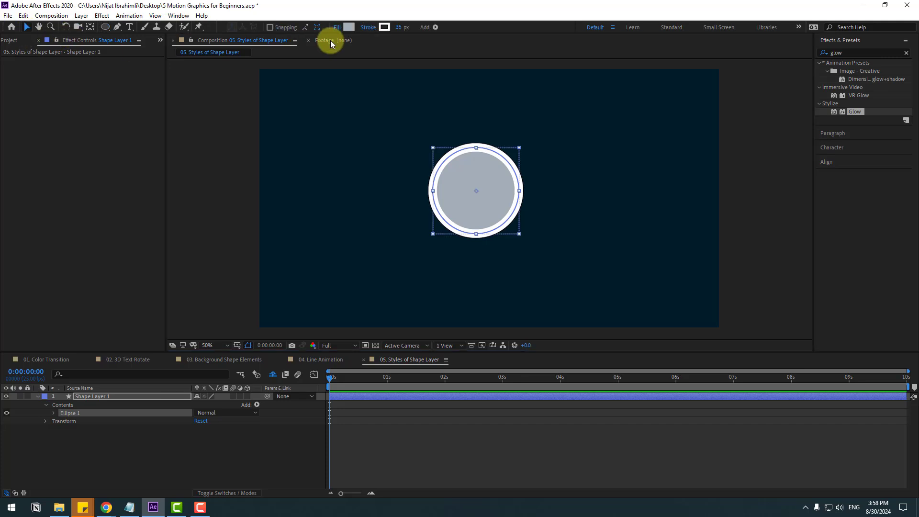
{"action": "left_click", "coordinate": [404, 28]}
{"action": "type", "text": "0"}
{"action": "key", "text": "Return"}
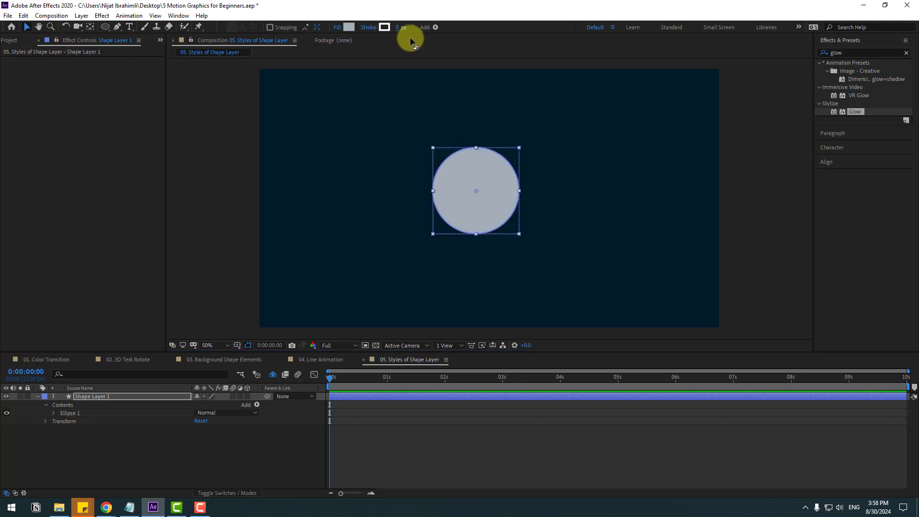
Change the circle's fill colour to blue 2066F4.
{"action": "left_click", "coordinate": [349, 27]}
{"action": "mouse_move", "coordinate": [409, 404]}
{"action": "left_mouse_down"}
{"action": "mouse_move", "coordinate": [402, 390]}
{"action": "mouse_move", "coordinate": [408, 404]}
{"action": "left_mouse_up"}
{"action": "left_click", "coordinate": [387, 372]}
{"action": "left_click_drag", "start_coordinate": [387, 373], "coordinate": [387, 358]}
{"action": "left_click", "coordinate": [479, 359]}
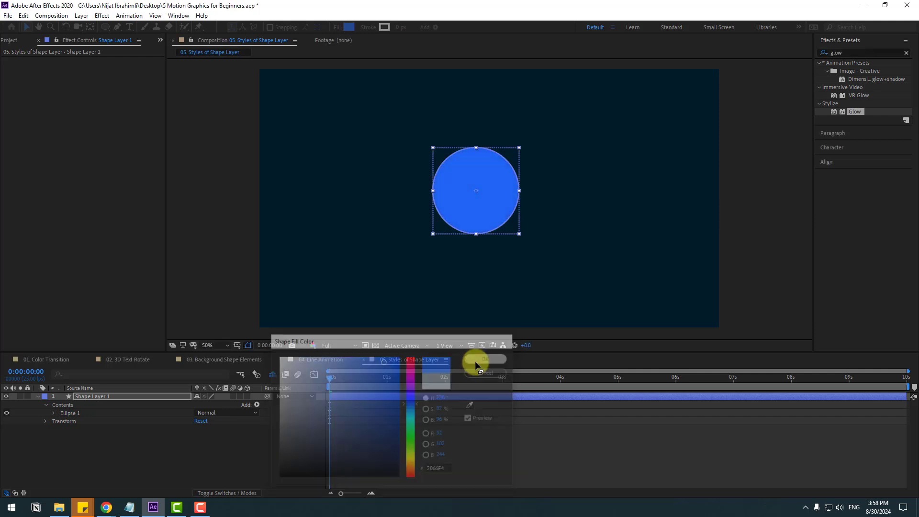
Add a Gradient Overlay layer style to the circle's shape layer.
{"action": "left_click", "coordinate": [37, 396]}
{"action": "left_click", "coordinate": [93, 396]}
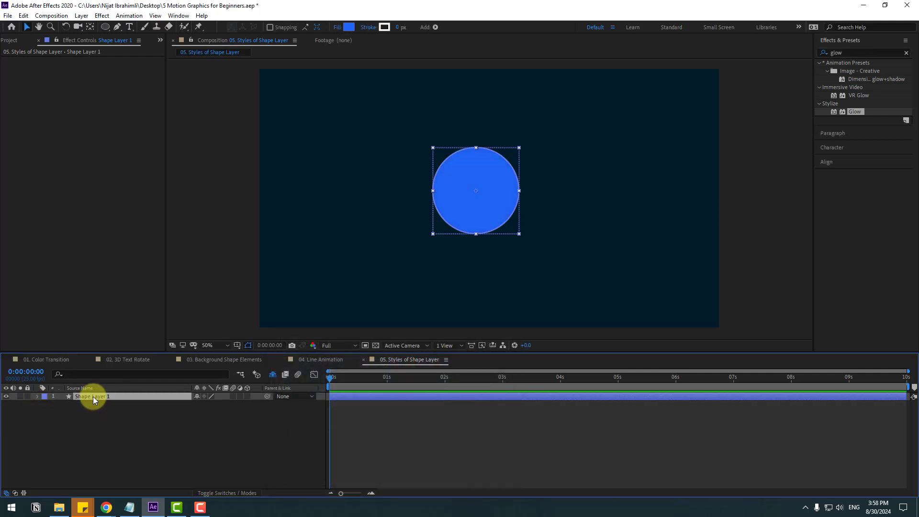
{"action": "right_click", "coordinate": [94, 395]}
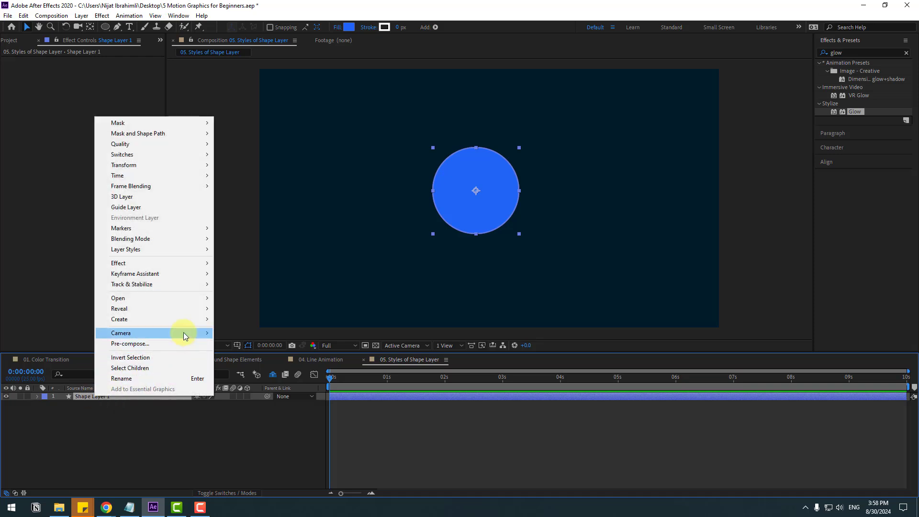
{"action": "mouse_move", "coordinate": [174, 252]}
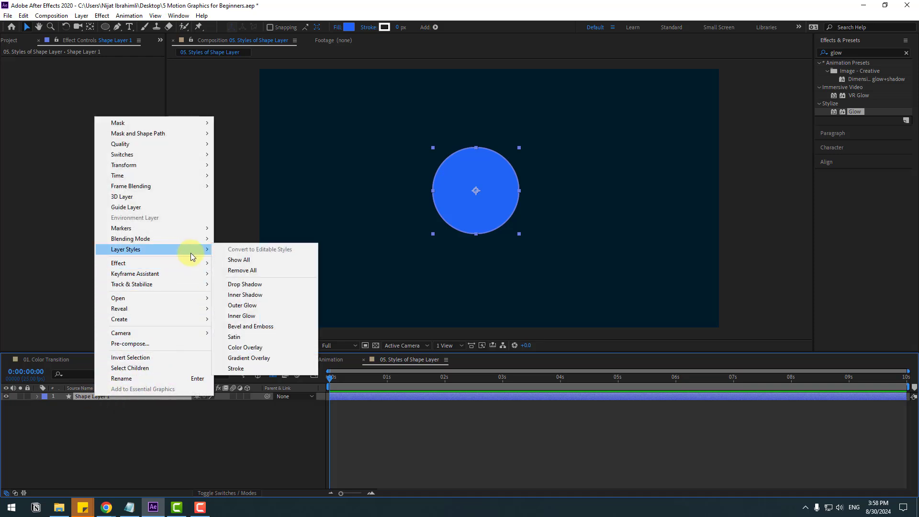
{"action": "left_click", "coordinate": [267, 360]}
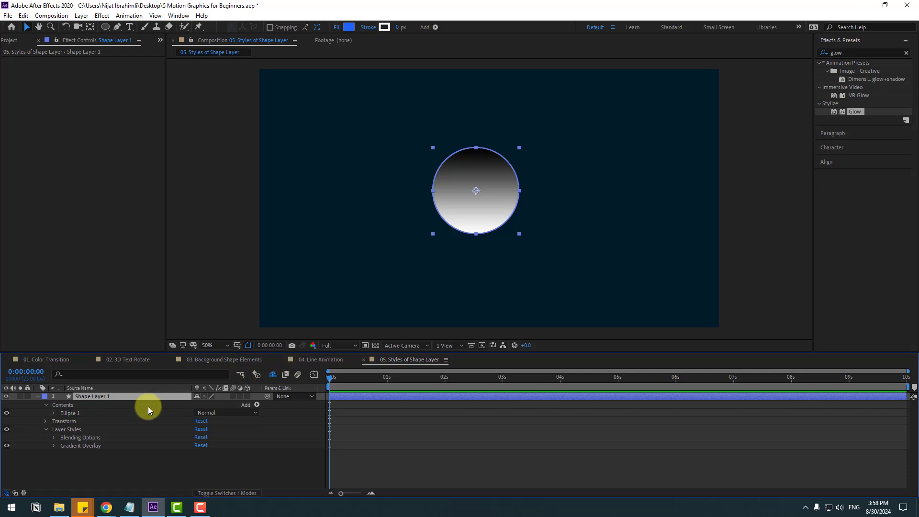
Set the overlay gradient's start colour to blue 185AEF and its end colour to light blue 9BCDE7.
{"action": "left_click", "coordinate": [53, 446]}
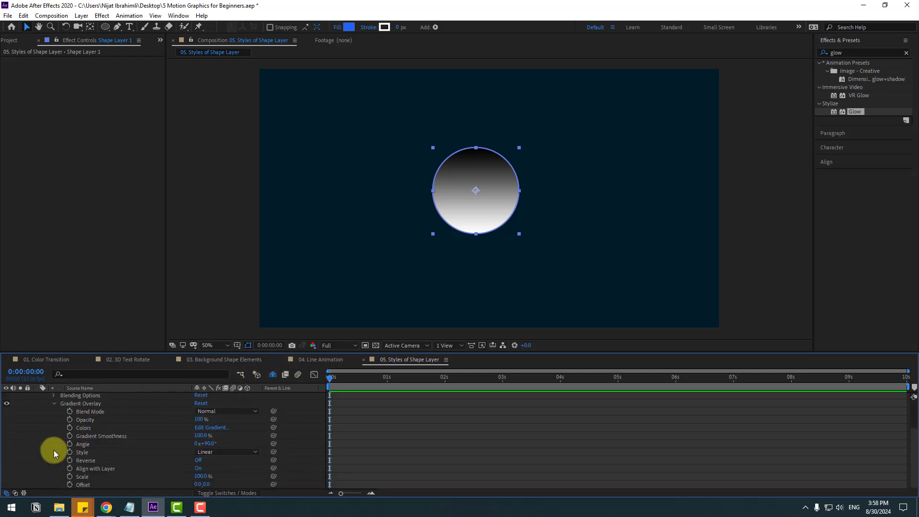
{"action": "left_click", "coordinate": [216, 427]}
{"action": "left_click", "coordinate": [178, 305]}
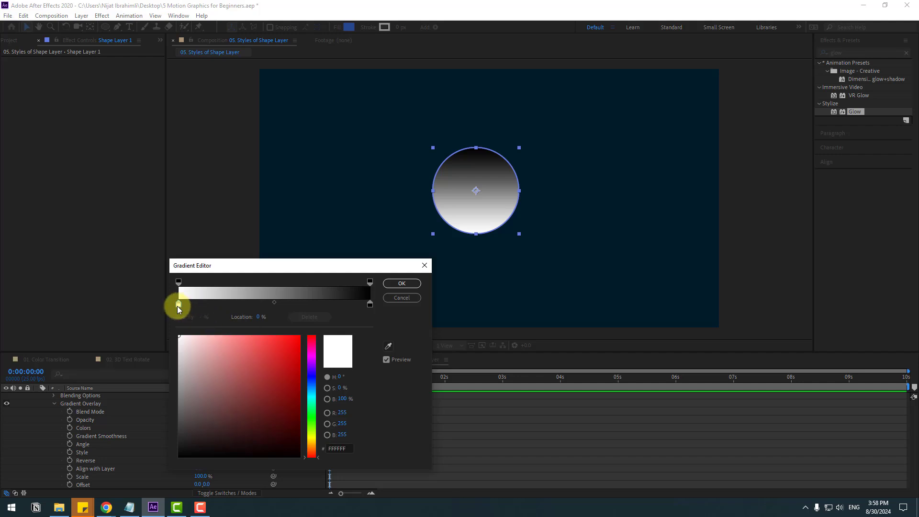
{"action": "left_click_drag", "start_coordinate": [314, 366], "coordinate": [287, 342]}
{"action": "left_click", "coordinate": [369, 304]}
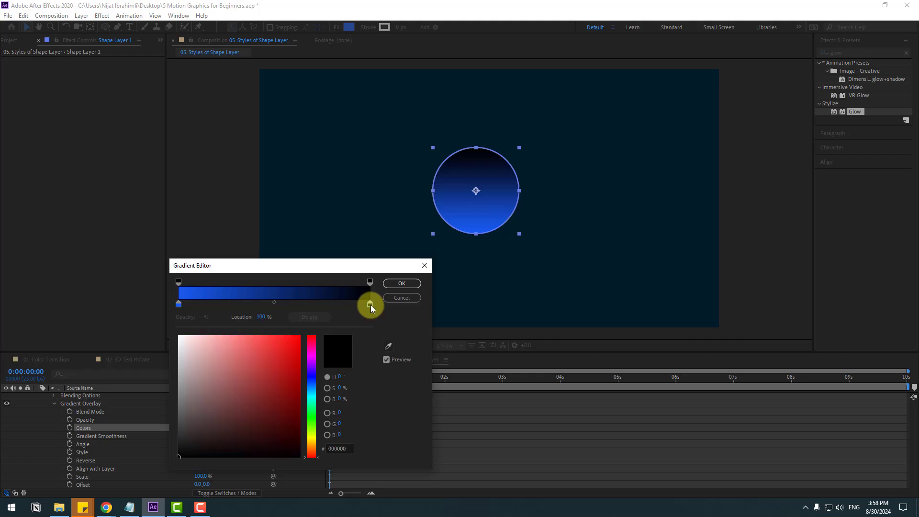
{"action": "left_click", "coordinate": [311, 389]}
{"action": "left_click_drag", "start_coordinate": [196, 349], "coordinate": [215, 346]}
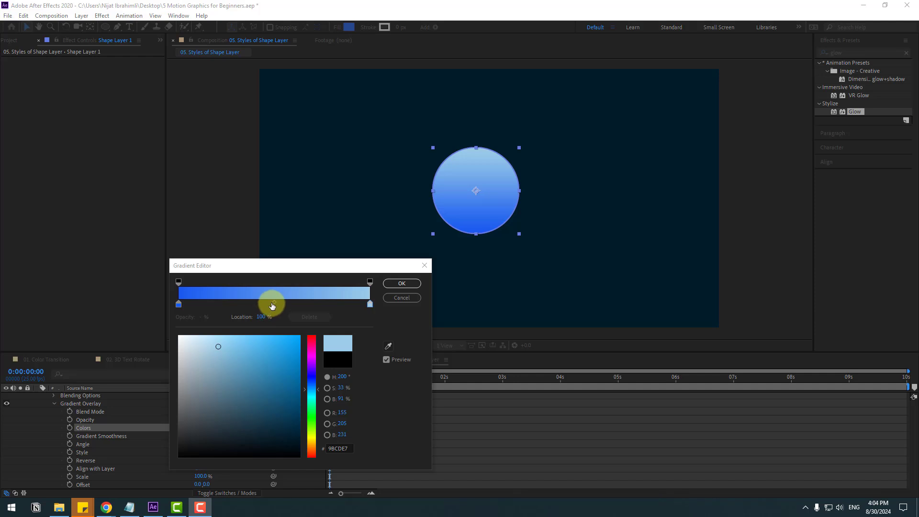
Add a pink F054C2 stop at 48.5 % of the overlay gradient and change the end stop to near-white EEF3F5.
{"action": "left_click", "coordinate": [271, 304]}
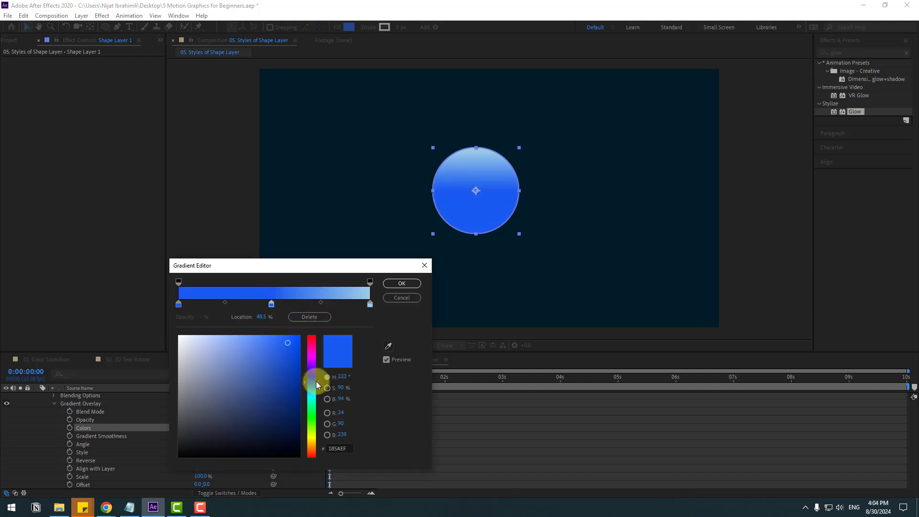
{"action": "left_click_drag", "start_coordinate": [312, 365], "coordinate": [249, 342]}
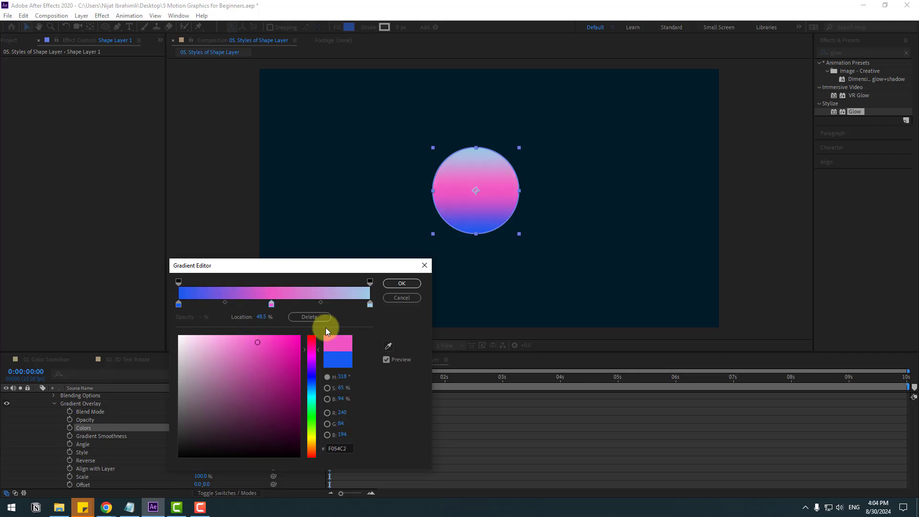
{"action": "left_click", "coordinate": [369, 304]}
{"action": "left_click_drag", "start_coordinate": [199, 356], "coordinate": [177, 340]}
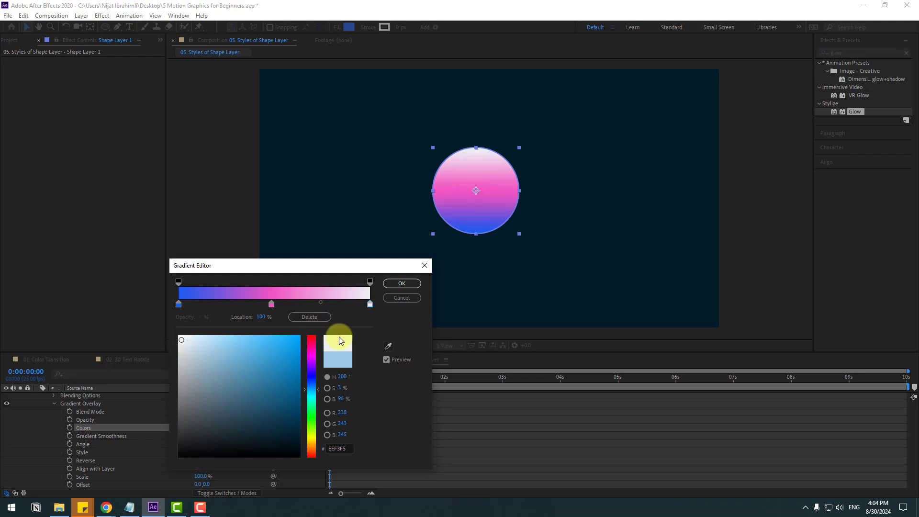
{"action": "left_click", "coordinate": [395, 286]}
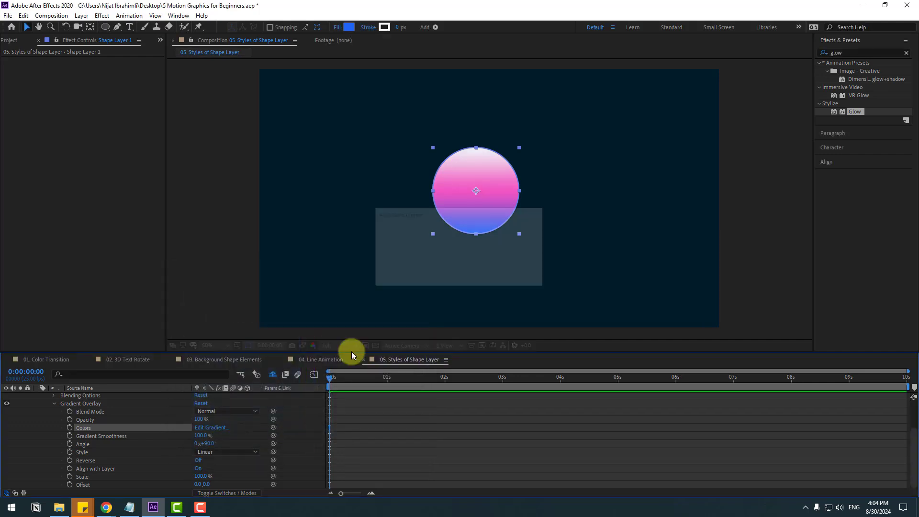
Set the gradient overlay to a 134° angle, 84 % scale and 0, 24 offset, trying Reverse but leaving it off.
{"action": "left_click_drag", "start_coordinate": [207, 445], "coordinate": [225, 440]}
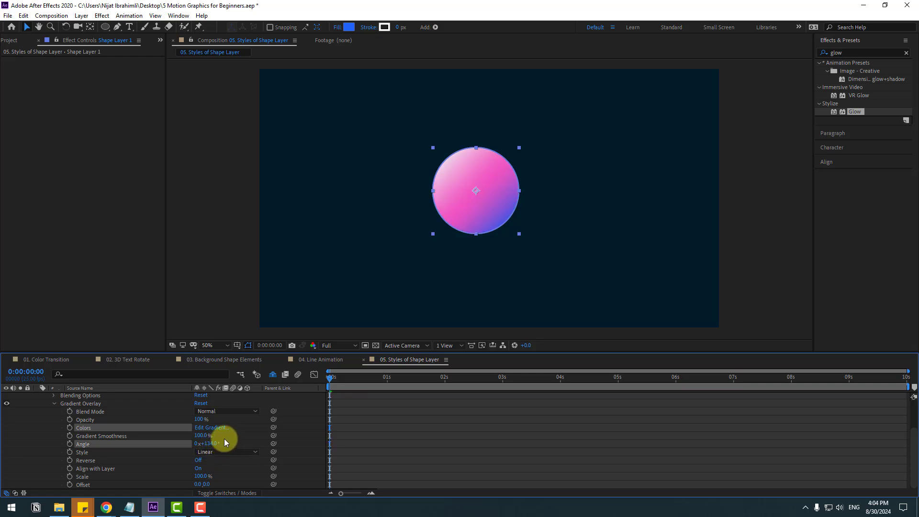
{"action": "left_click", "coordinate": [198, 460]}
{"action": "left_click", "coordinate": [198, 460]}
{"action": "left_click", "coordinate": [197, 460]}
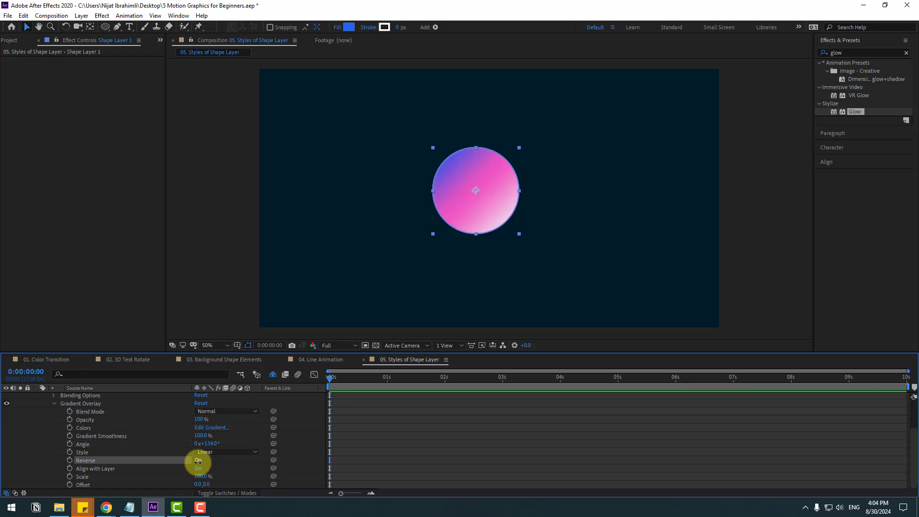
{"action": "left_click", "coordinate": [198, 461]}
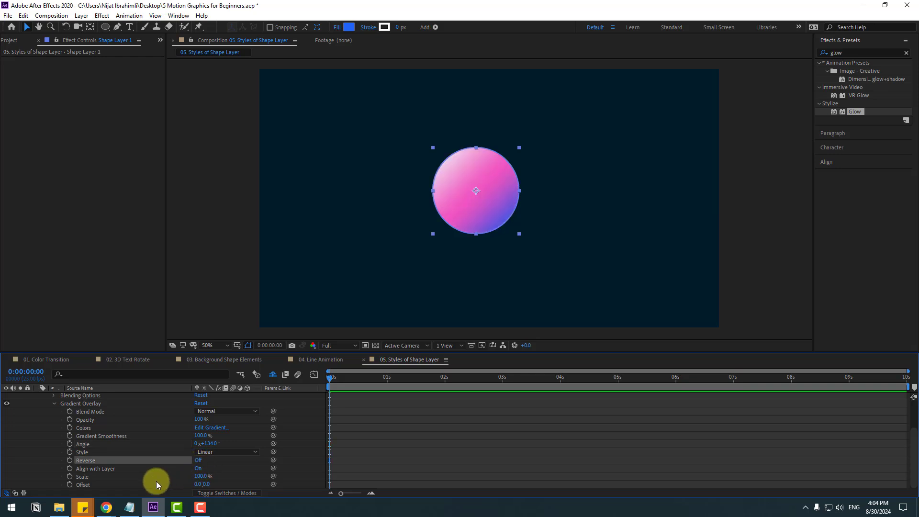
{"action": "left_click_drag", "start_coordinate": [200, 480], "coordinate": [237, 475]}
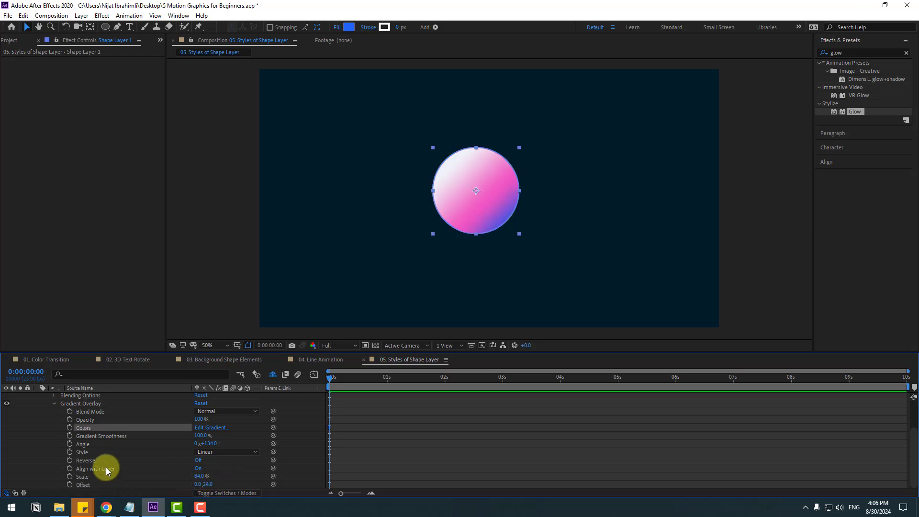
Apply the Glow effect to the circle's shape layer and set its Glow Radius to 153.
{"action": "left_click", "coordinate": [823, 53]}
{"action": "left_click", "coordinate": [822, 53]}
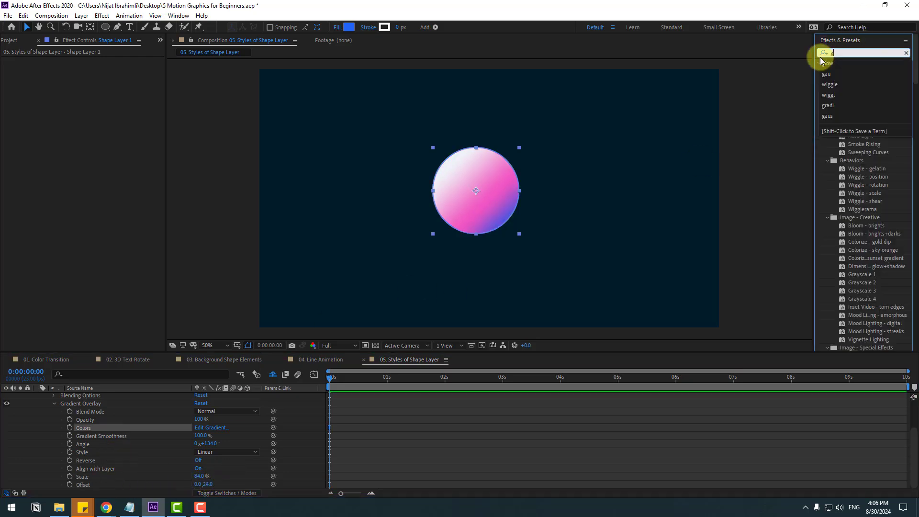
{"action": "left_click", "coordinate": [842, 69]}
{"action": "scroll", "coordinate": [172, 409], "scroll_direction": "up", "scroll_amount": 3}
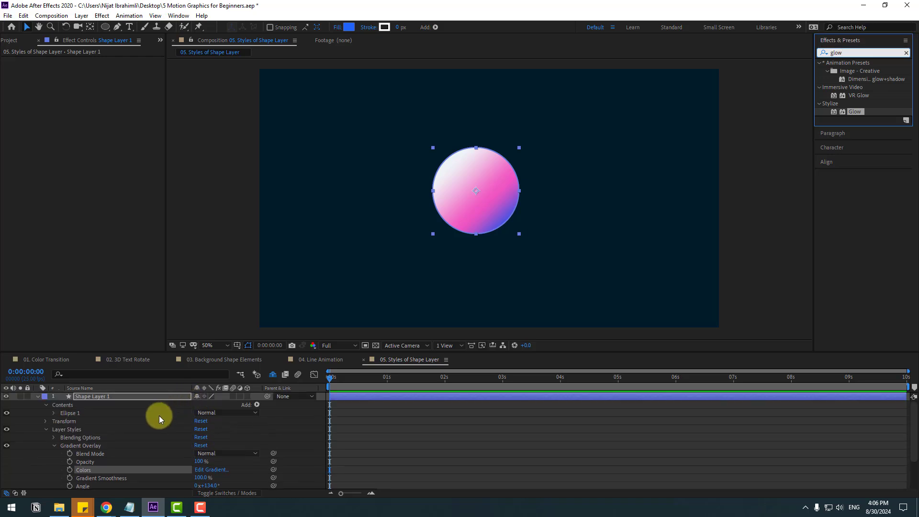
{"action": "left_click_drag", "start_coordinate": [851, 113], "coordinate": [97, 394]}
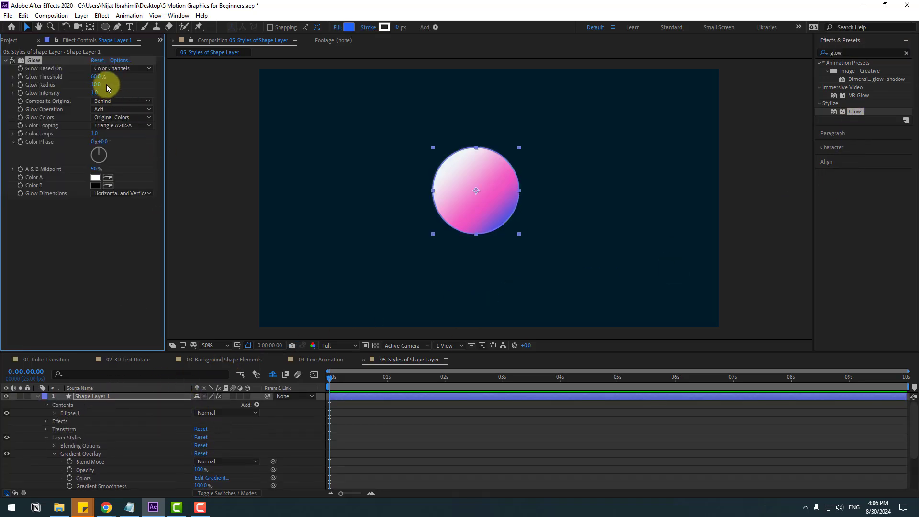
{"action": "left_click_drag", "start_coordinate": [106, 84], "coordinate": [149, 72]}
{"action": "left_click", "coordinate": [44, 456]}
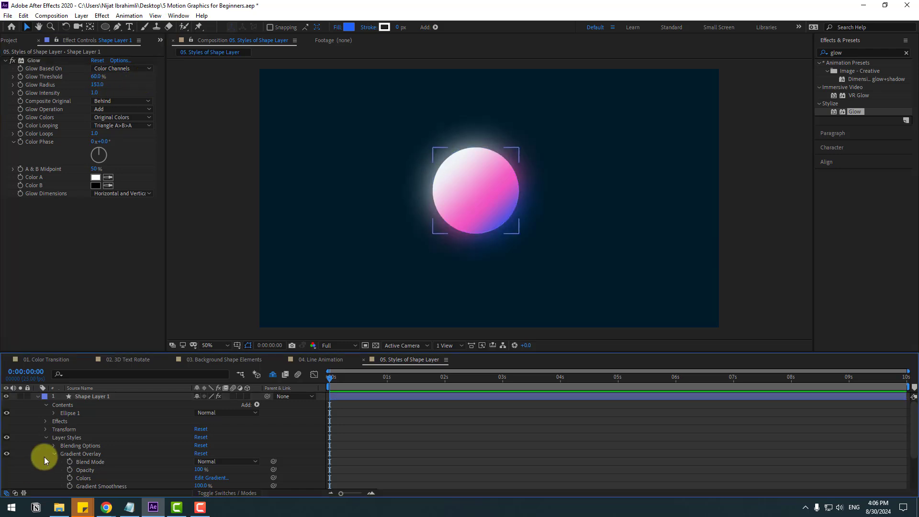
Add an Outer Glow layer style to the circle's shape layer.
{"action": "right_click", "coordinate": [93, 396]}
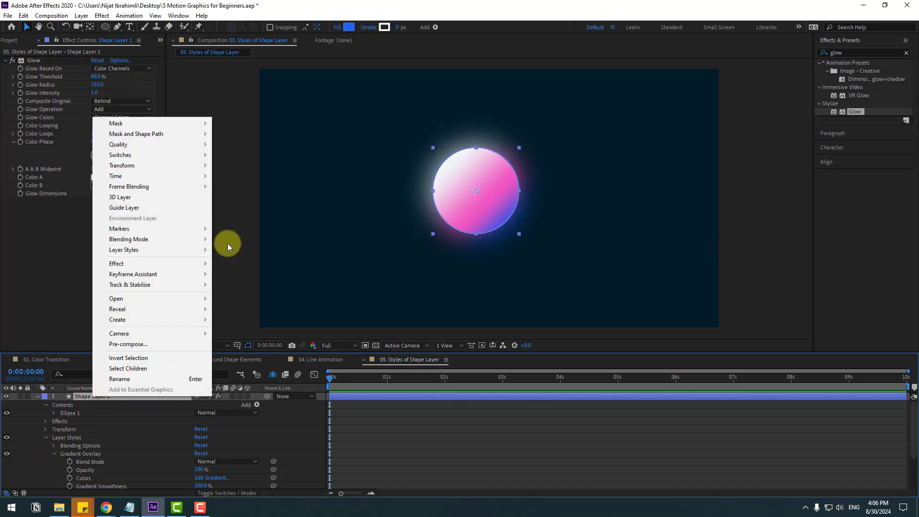
{"action": "mouse_move", "coordinate": [195, 250]}
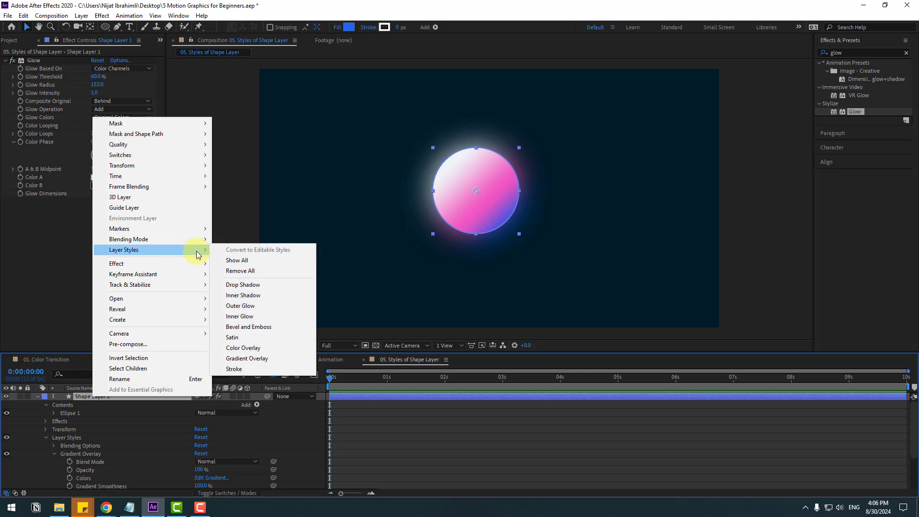
{"action": "left_click", "coordinate": [252, 306]}
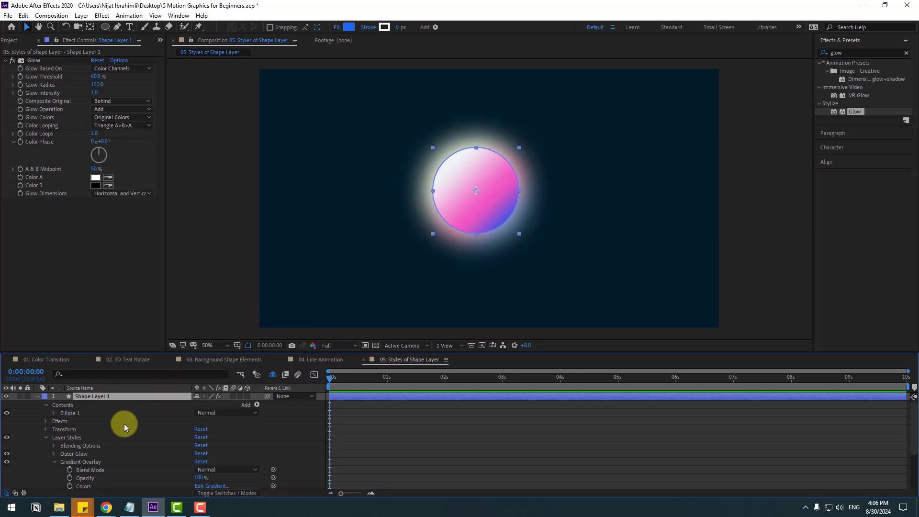
{"action": "scroll", "coordinate": [124, 424], "scroll_direction": "down", "scroll_amount": 3}
{"action": "scroll", "coordinate": [135, 429], "scroll_direction": "up", "scroll_amount": 3}
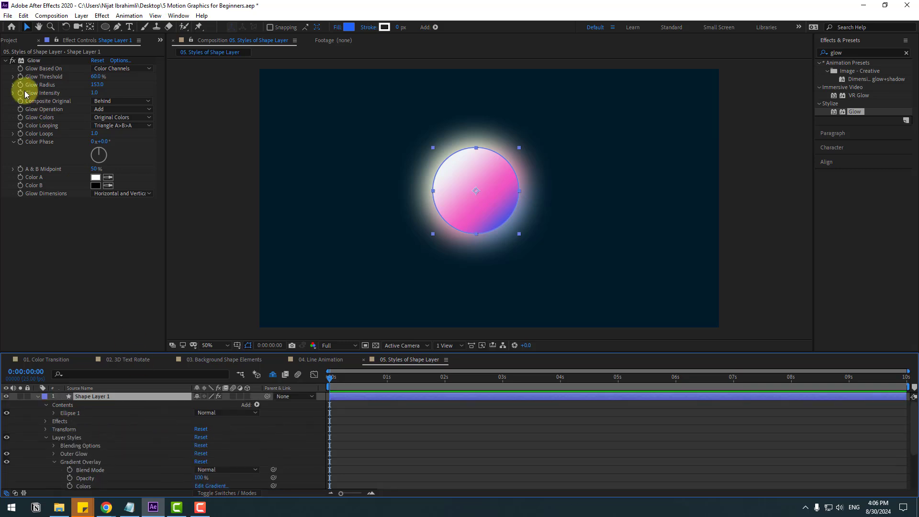
Switch off the Glow effect and set the Outer Glow style's size to 60.
{"action": "left_click", "coordinate": [12, 61]}
{"action": "scroll", "coordinate": [71, 439], "scroll_direction": "down", "scroll_amount": 3}
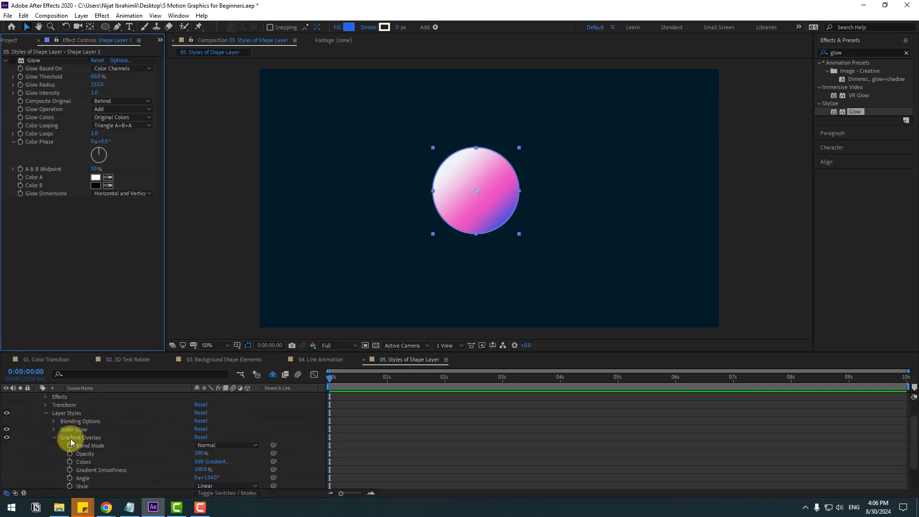
{"action": "left_click", "coordinate": [54, 404]}
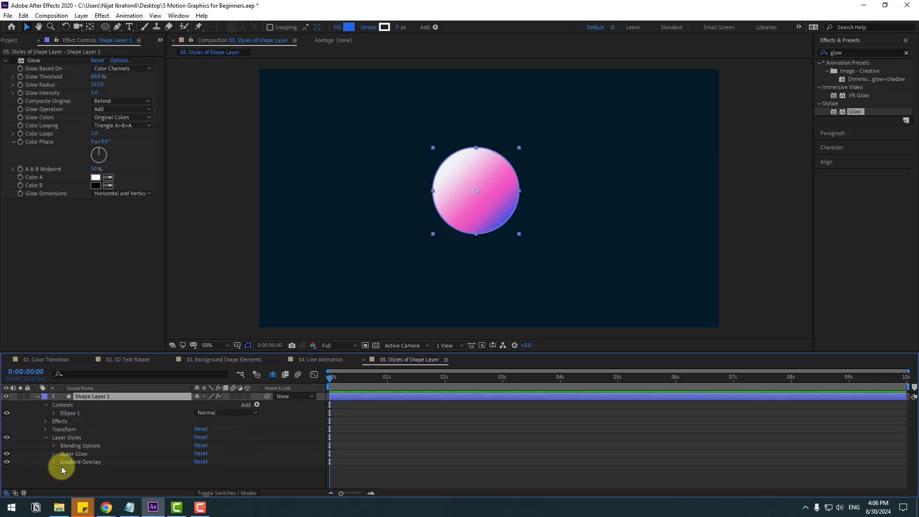
{"action": "left_click", "coordinate": [54, 453]}
{"action": "scroll", "coordinate": [222, 474], "scroll_direction": "down", "scroll_amount": 3}
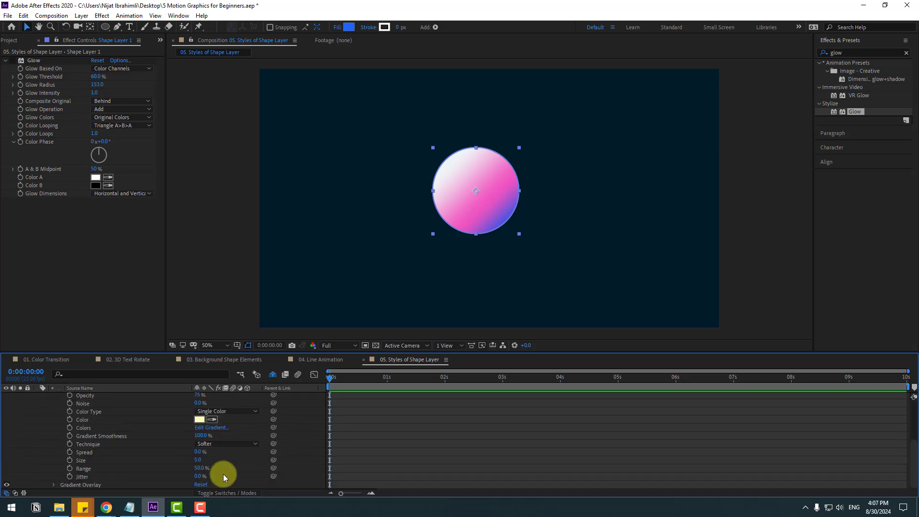
{"action": "left_click", "coordinate": [199, 460]}
{"action": "left_click_drag", "start_coordinate": [200, 460], "coordinate": [219, 457]}
Change the Outer Glow colour to light blue ACE5FD.
{"action": "left_click", "coordinate": [199, 420]}
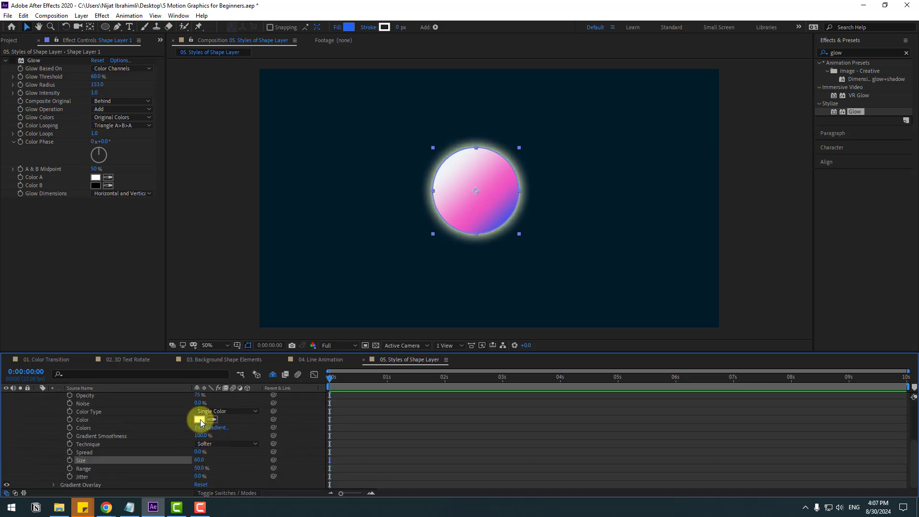
{"action": "left_click_drag", "start_coordinate": [317, 375], "coordinate": [252, 340]}
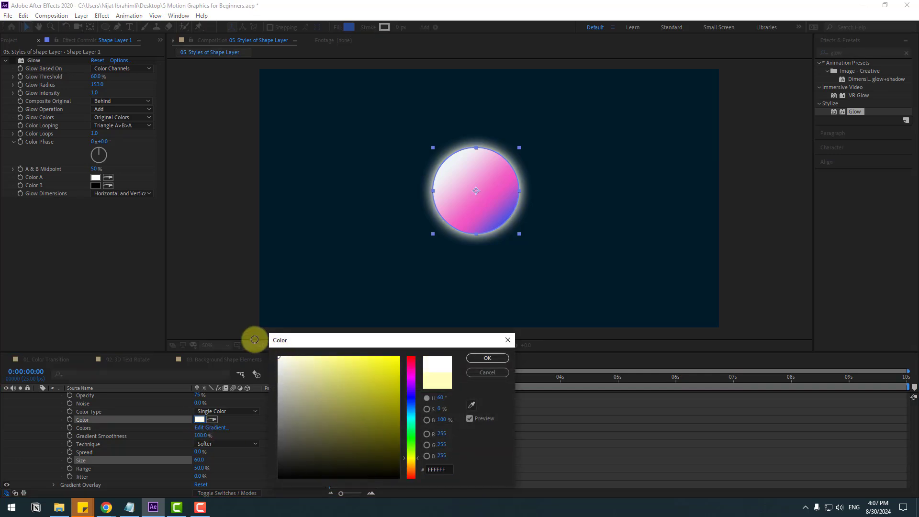
{"action": "left_click", "coordinate": [410, 409]}
{"action": "left_click", "coordinate": [316, 357]}
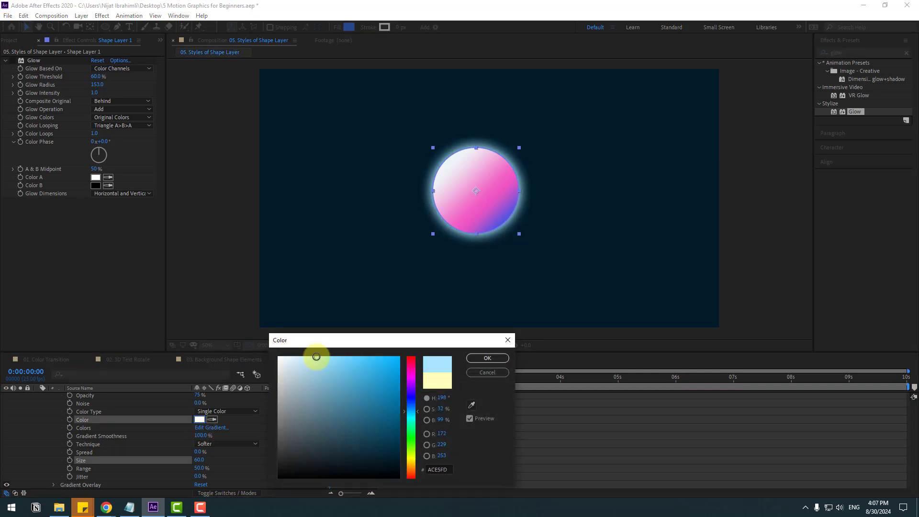
{"action": "left_click", "coordinate": [487, 358]}
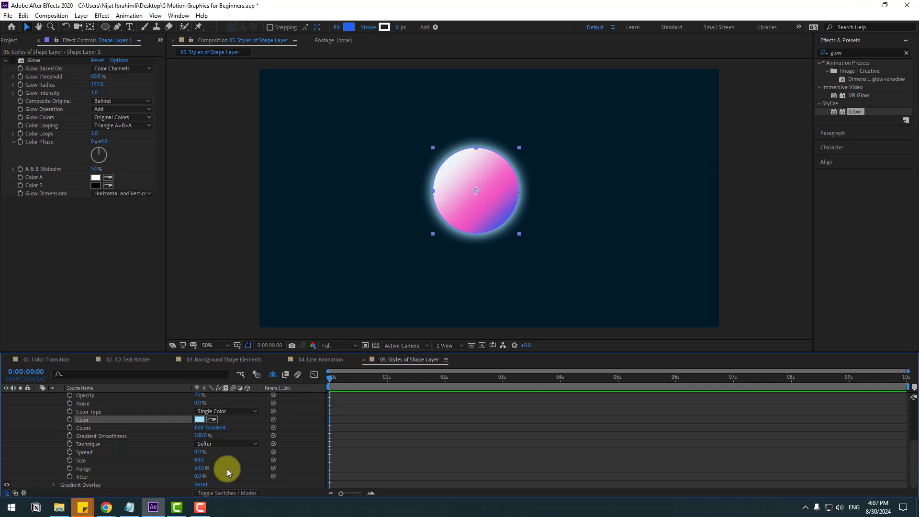
Set the Outer Glow to size 153, gradient smoothness 49 %, noise 21 % and opacity 41 %, checking the grain up close.
{"action": "left_click_drag", "start_coordinate": [200, 462], "coordinate": [183, 427]}
{"action": "scroll", "coordinate": [205, 431], "scroll_direction": "up", "scroll_amount": 1}
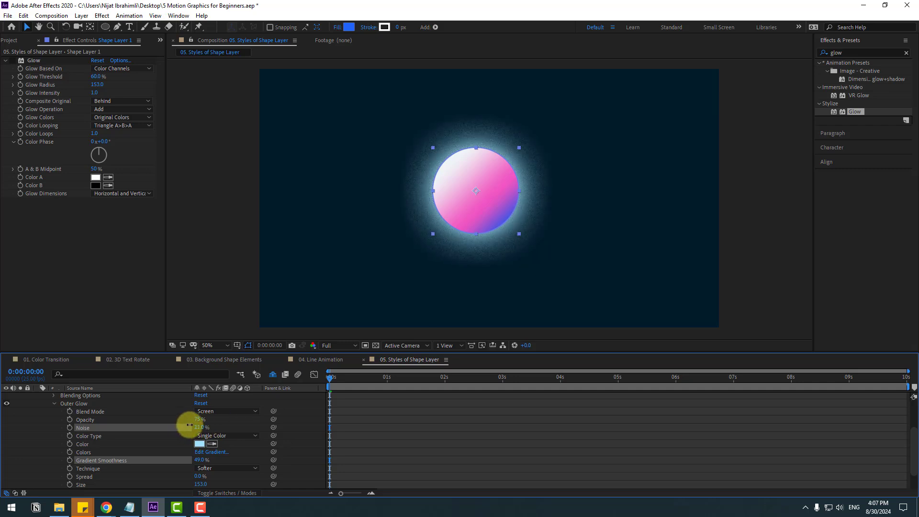
{"action": "left_click", "coordinate": [466, 441]}
{"action": "scroll", "coordinate": [180, 437], "scroll_direction": "up", "scroll_amount": 1}
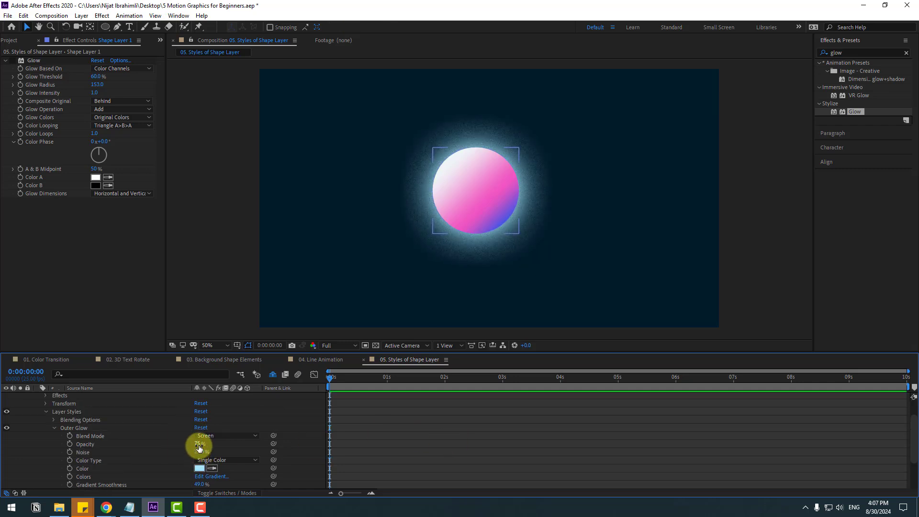
{"action": "mouse_move", "coordinate": [200, 445]}
{"action": "left_mouse_down"}
{"action": "mouse_move", "coordinate": [244, 435]}
{"action": "mouse_move", "coordinate": [164, 437]}
{"action": "mouse_move", "coordinate": [206, 443]}
{"action": "mouse_move", "coordinate": [166, 444]}
{"action": "mouse_move", "coordinate": [182, 442]}
{"action": "left_mouse_up"}
{"action": "left_click", "coordinate": [391, 444]}
{"action": "scroll", "coordinate": [386, 235], "scroll_direction": "up", "scroll_amount": 4}
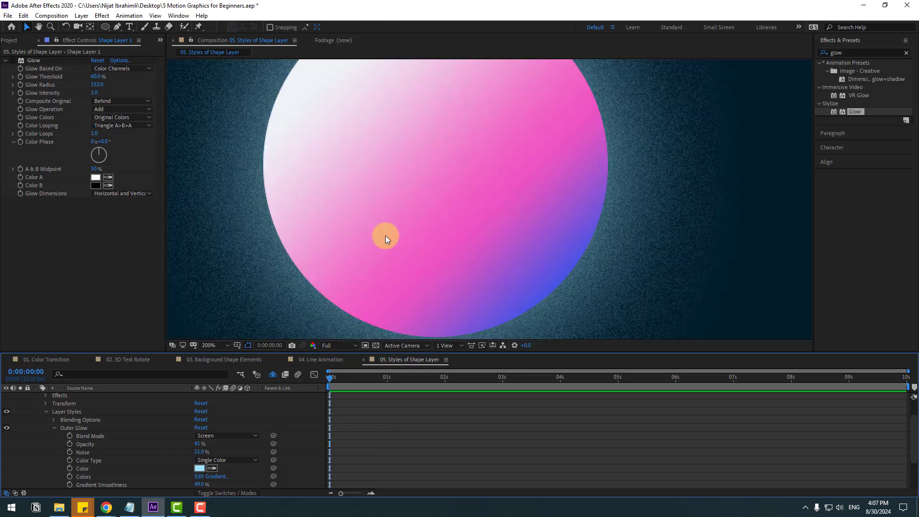
{"action": "scroll", "coordinate": [386, 235], "scroll_direction": "down", "scroll_amount": 2}
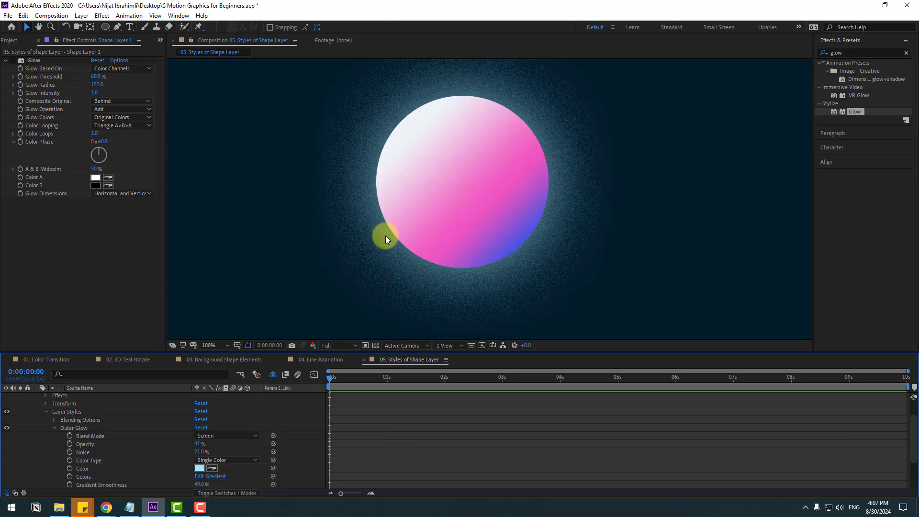
Switch the Glow effect back on and collapse the circle layer's properties.
{"action": "left_click", "coordinate": [13, 60]}
{"action": "scroll", "coordinate": [394, 238], "scroll_direction": "down", "scroll_amount": 2}
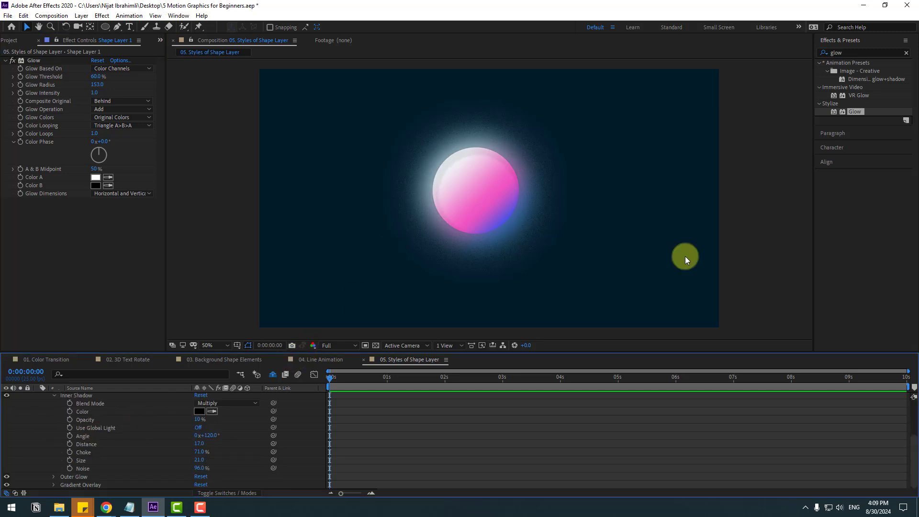
{"action": "scroll", "coordinate": [70, 402], "scroll_direction": "up", "scroll_amount": 3}
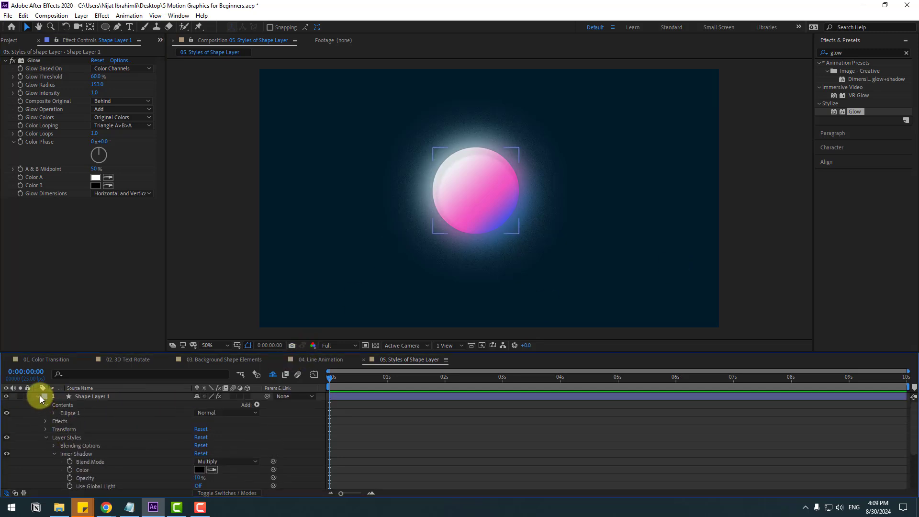
{"action": "left_click", "coordinate": [38, 397]}
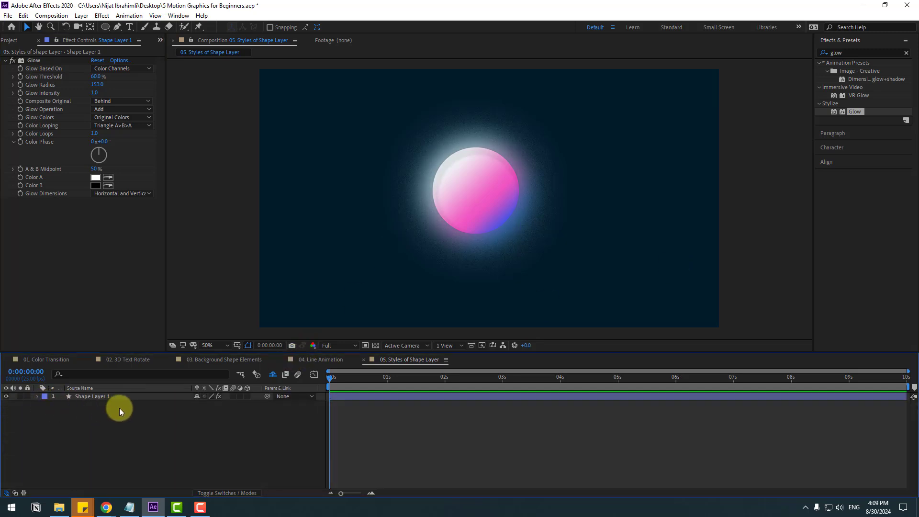
Keyframe the circle's position at 904, 1458 below the frame at 0:00, near the frame's upper edge at 0:10, and 904, 752 at 0:20.
{"action": "left_click", "coordinate": [93, 397]}
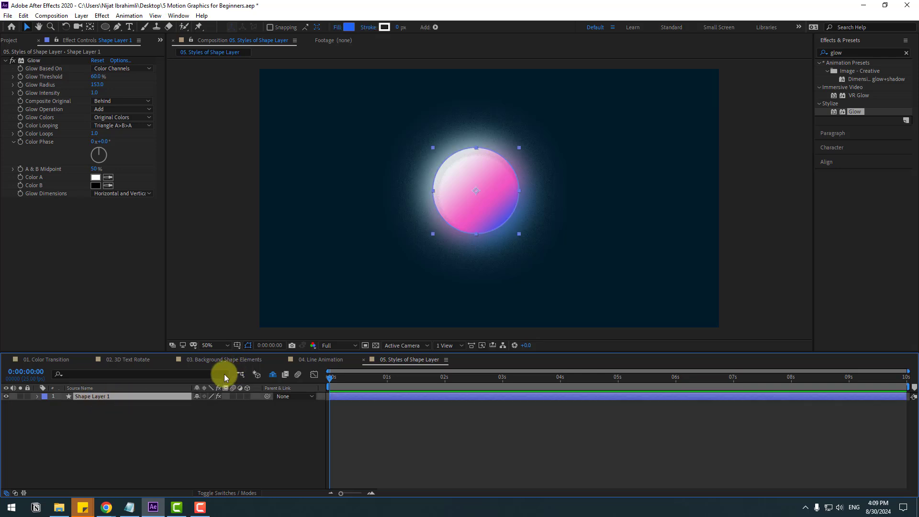
{"action": "left_click_drag", "start_coordinate": [209, 409], "coordinate": [275, 397]}
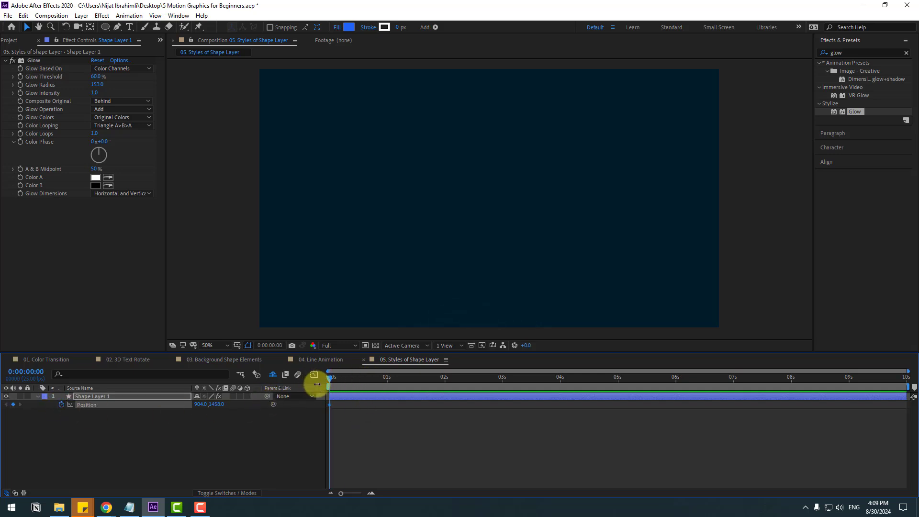
{"action": "key", "text": "shift+Page_Down"}
{"action": "left_click_drag", "start_coordinate": [214, 403], "coordinate": [164, 403]}
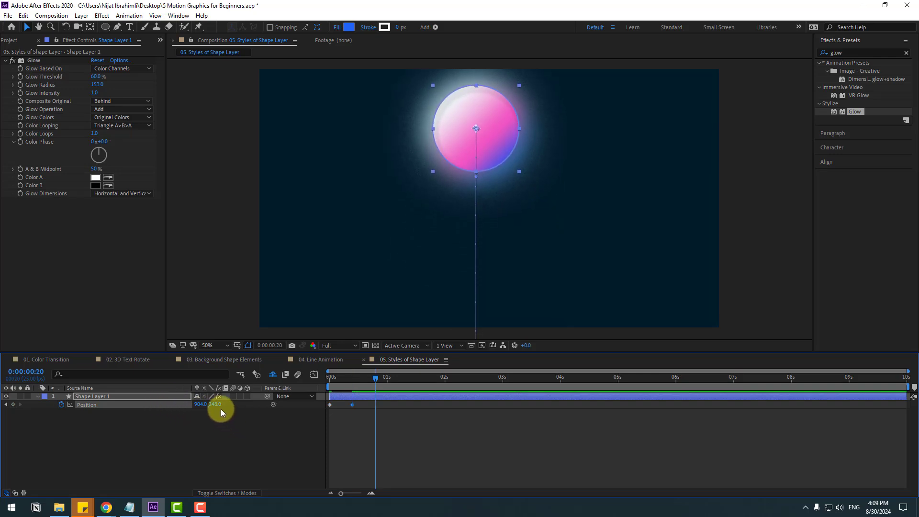
{"action": "left_click_drag", "start_coordinate": [220, 409], "coordinate": [385, 400]}
{"action": "key", "text": "space"}
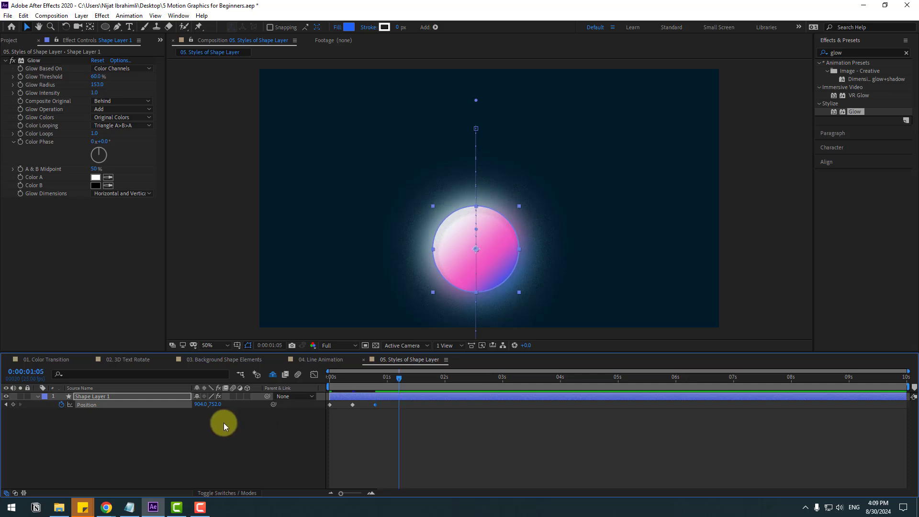
Add alternating vertical position keyframes every 10 frames, from Y 447 at 1:05 to Y 578 at 2:10 and Y 550 at 2:20.
{"action": "left_click_drag", "start_coordinate": [216, 405], "coordinate": [111, 399]}
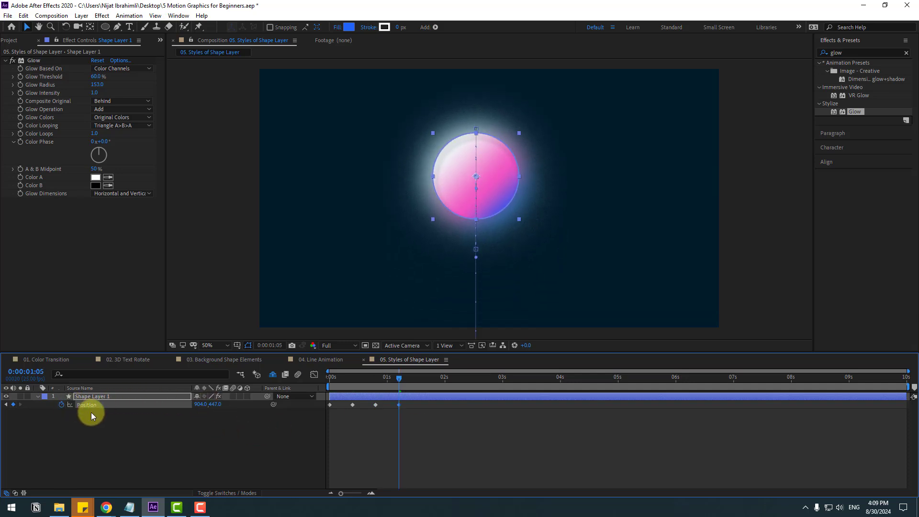
{"action": "key", "text": "shift+Page_Down"}
{"action": "left_click_drag", "start_coordinate": [216, 404], "coordinate": [176, 407]}
{"action": "key", "text": "shift+Page_Down"}
{"action": "key", "text": "shift+Page_Down"}
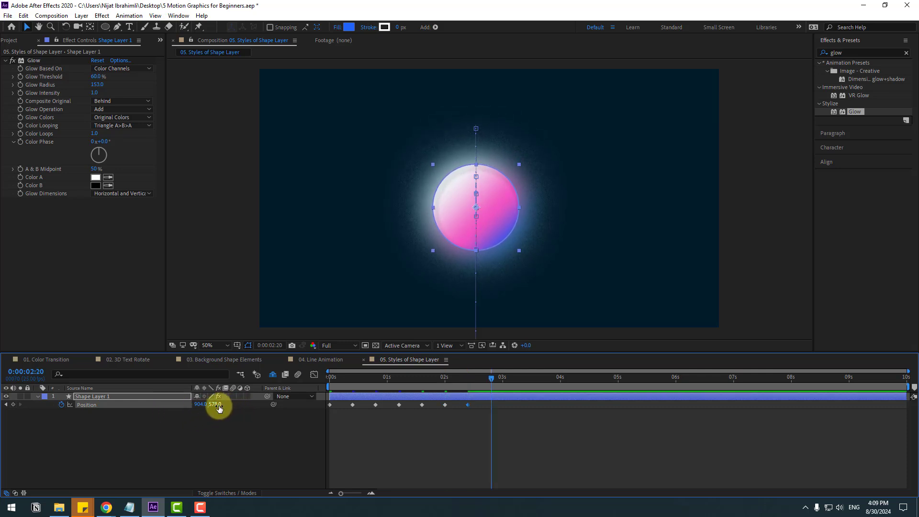
{"action": "left_click_drag", "start_coordinate": [219, 408], "coordinate": [210, 404]}
Apply Easy Ease to all of the circle's position keyframes and preview the bounce.
{"action": "left_click_drag", "start_coordinate": [513, 406], "coordinate": [333, 417]}
{"action": "right_click", "coordinate": [328, 406]}
{"action": "mouse_move", "coordinate": [344, 400]}
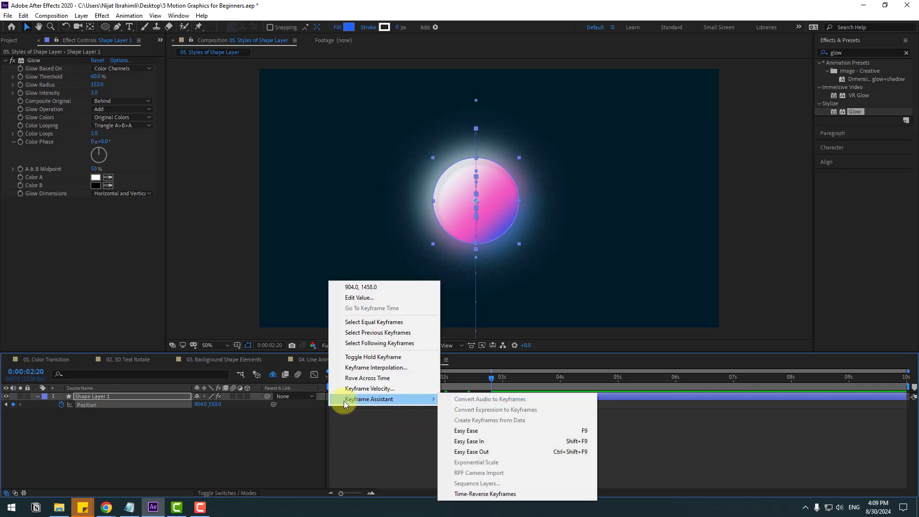
{"action": "left_click", "coordinate": [466, 431]}
{"action": "key", "text": "space"}
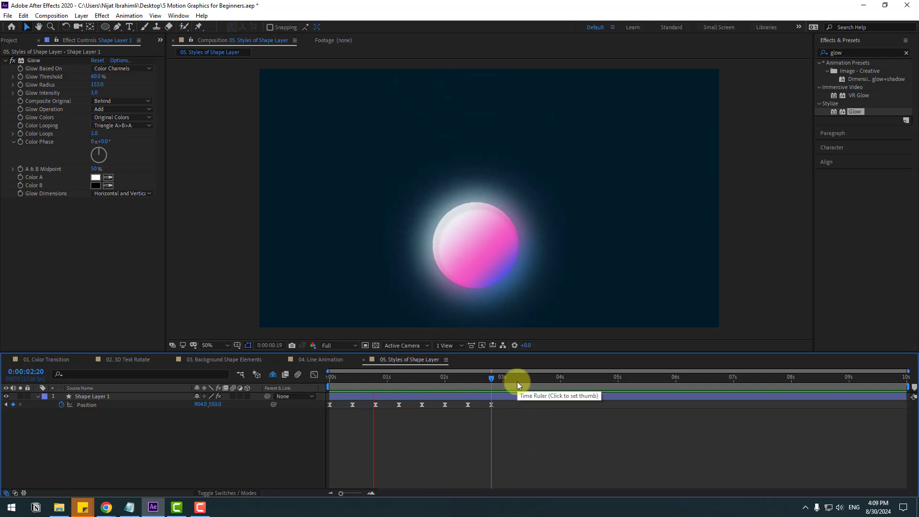
Set the spatial interpolation of all position keyframes to Linear, preview the motion and return to the start of the timeline.
{"action": "left_click", "coordinate": [497, 397]}
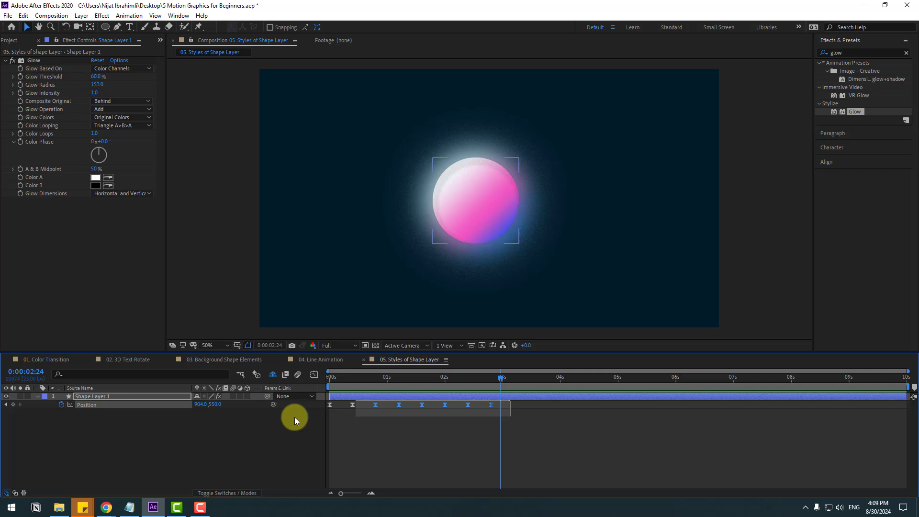
{"action": "right_click", "coordinate": [331, 405]}
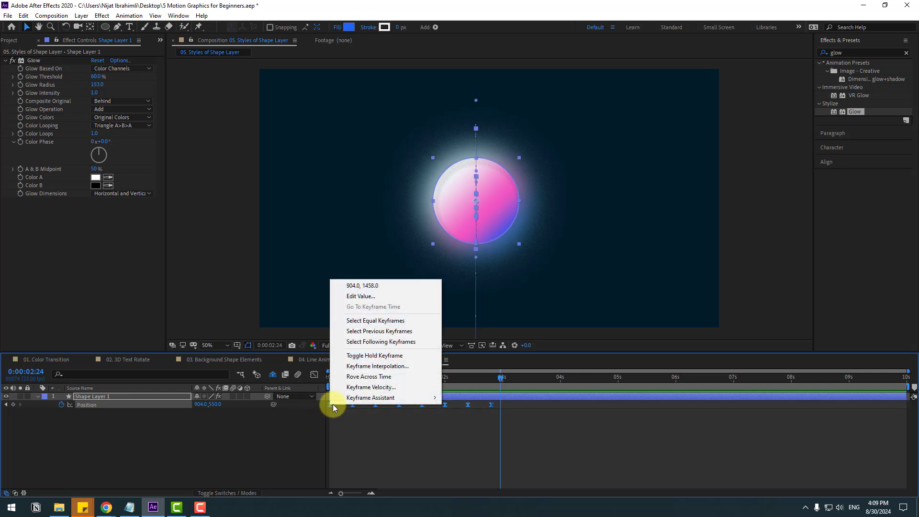
{"action": "left_click", "coordinate": [382, 366]}
{"action": "left_click", "coordinate": [468, 238]}
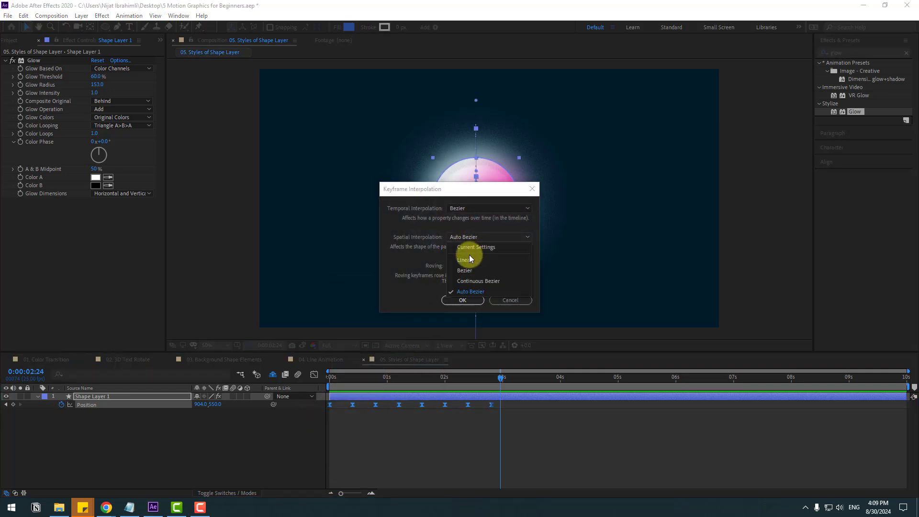
{"action": "left_click", "coordinate": [461, 300]}
{"action": "key", "text": "space"}
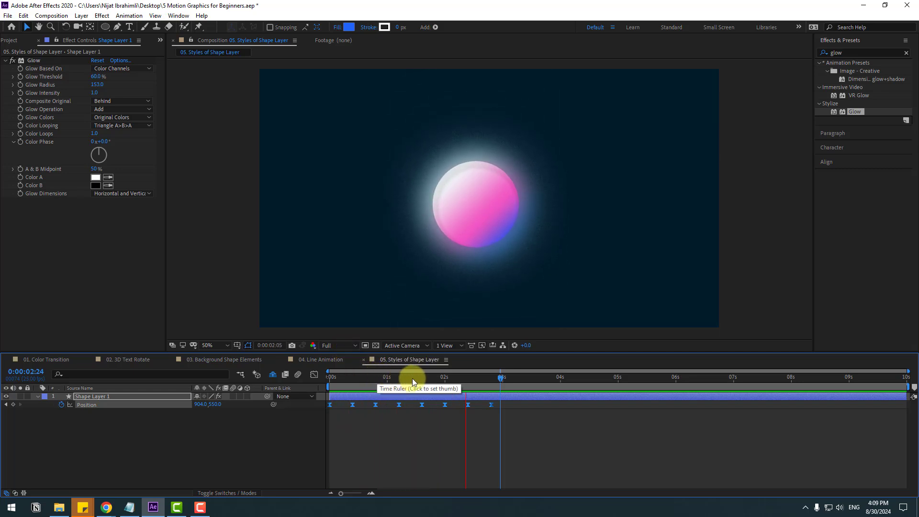
{"action": "left_click_drag", "start_coordinate": [412, 378], "coordinate": [306, 412]}
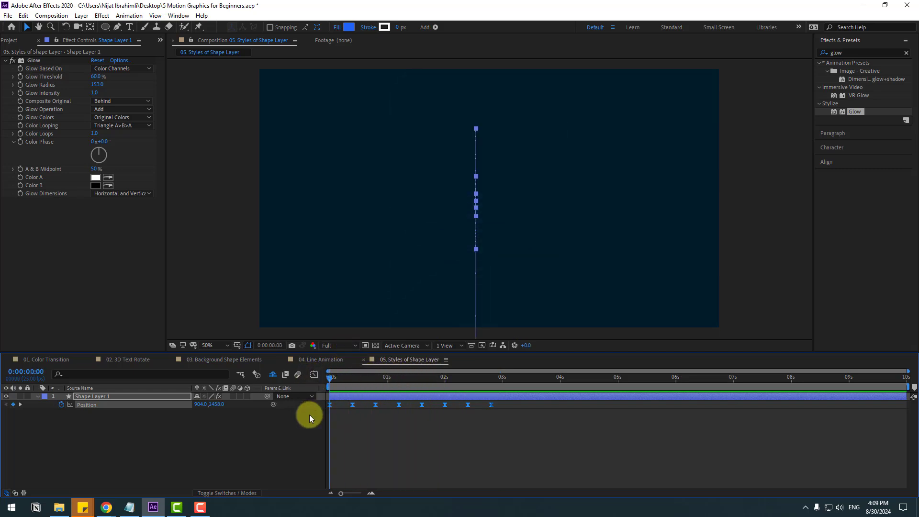
Unlink the circle's scale proportions and keyframe its scale at 45, 100% at 0:00.
{"action": "key", "text": "shift+s"}
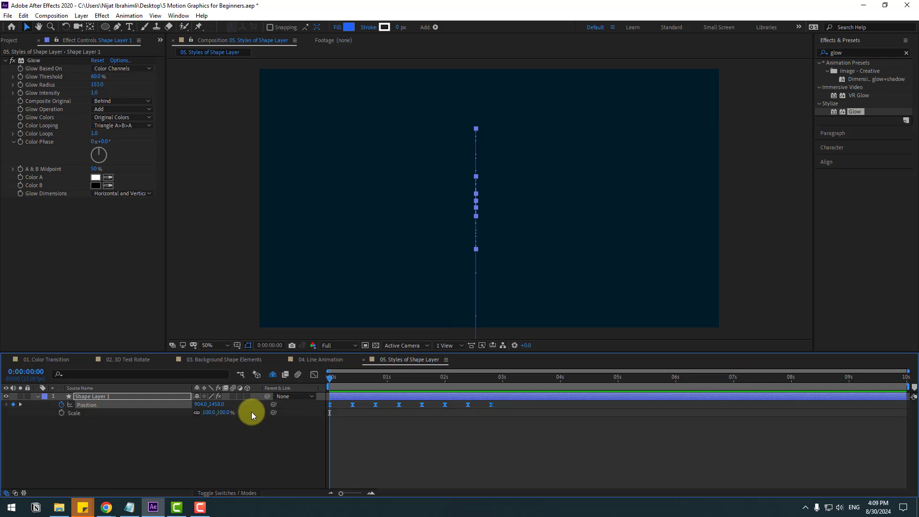
{"action": "key", "text": "comma"}
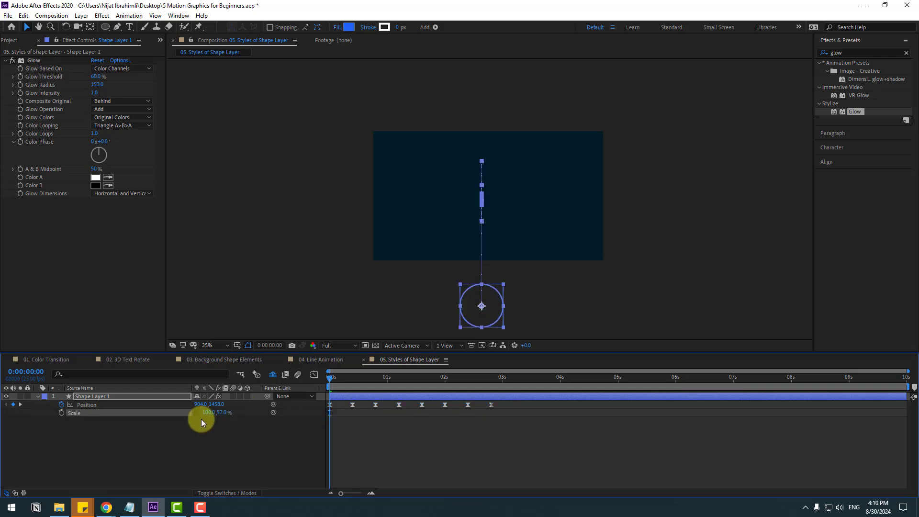
{"action": "left_click_drag", "start_coordinate": [203, 413], "coordinate": [184, 410]}
{"action": "left_click", "coordinate": [61, 412]}
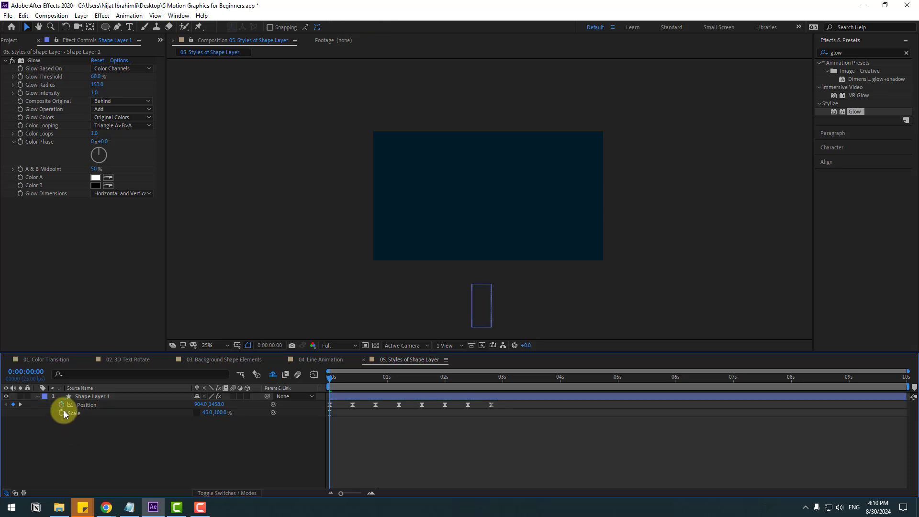
Keyframe the circle's scale at 120, 80% at 0:10.
{"action": "left_click_drag", "start_coordinate": [340, 379], "coordinate": [352, 380]}
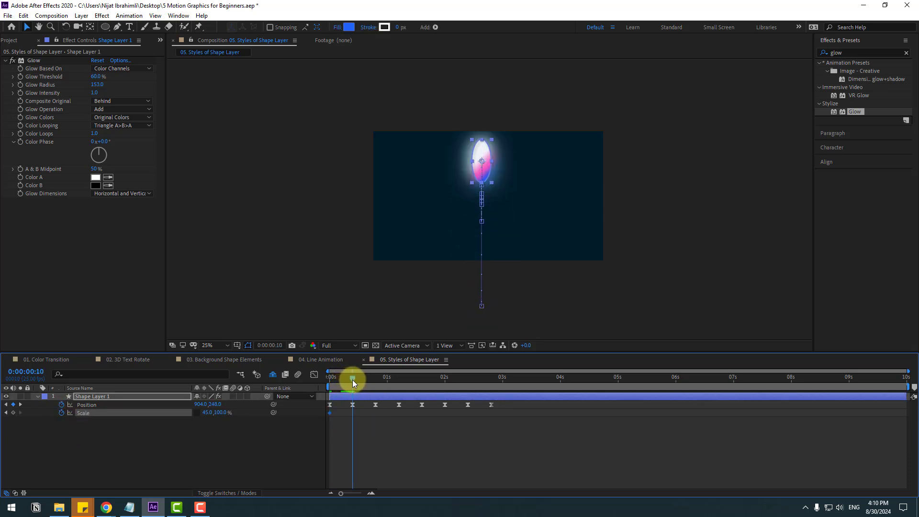
{"action": "left_click", "coordinate": [208, 414]}
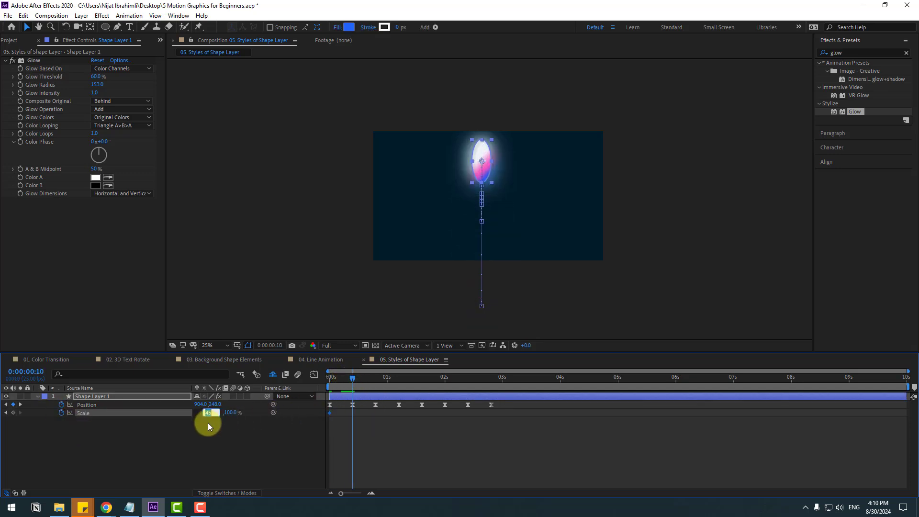
{"action": "type", "text": "120"}
{"action": "key", "text": "Return"}
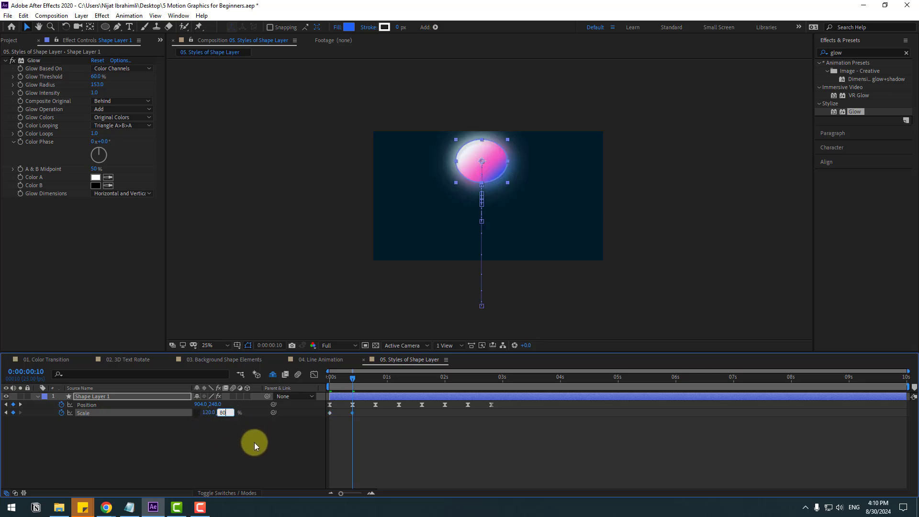
{"action": "type", "text": "80"}
{"action": "key", "text": "Return"}
Keyframe the circle's scale at 90, 110% at 0:19.
{"action": "mouse_move", "coordinate": [356, 377]}
{"action": "left_mouse_down"}
{"action": "mouse_move", "coordinate": [330, 375]}
{"action": "mouse_move", "coordinate": [373, 371]}
{"action": "left_mouse_up"}
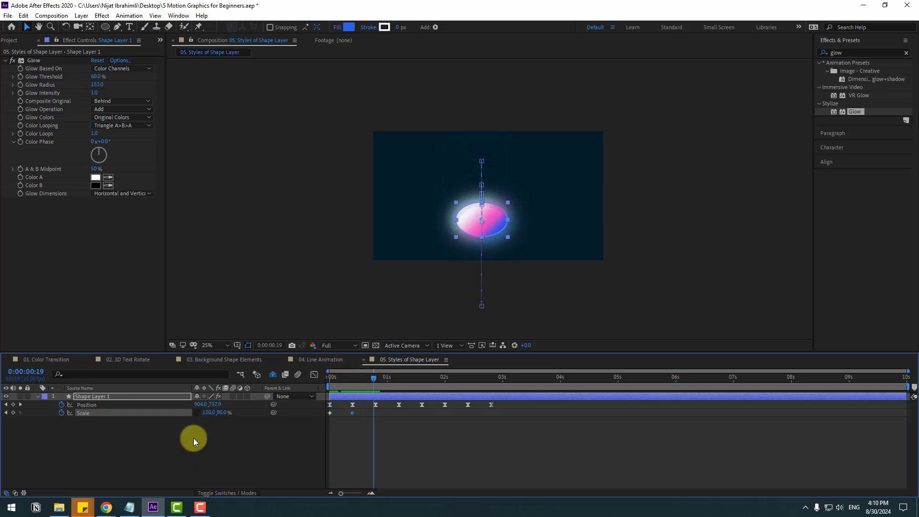
{"action": "left_click", "coordinate": [194, 437]}
{"action": "type", "text": "90"}
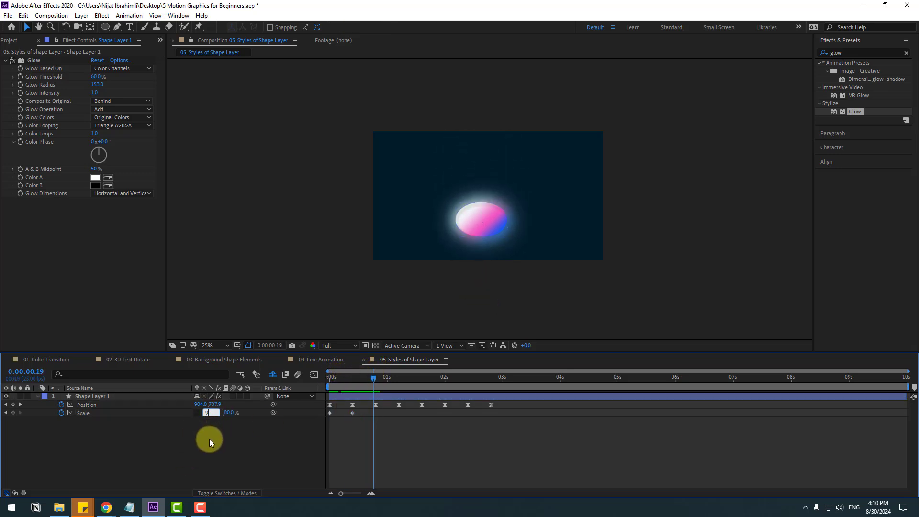
{"action": "key", "text": "Return"}
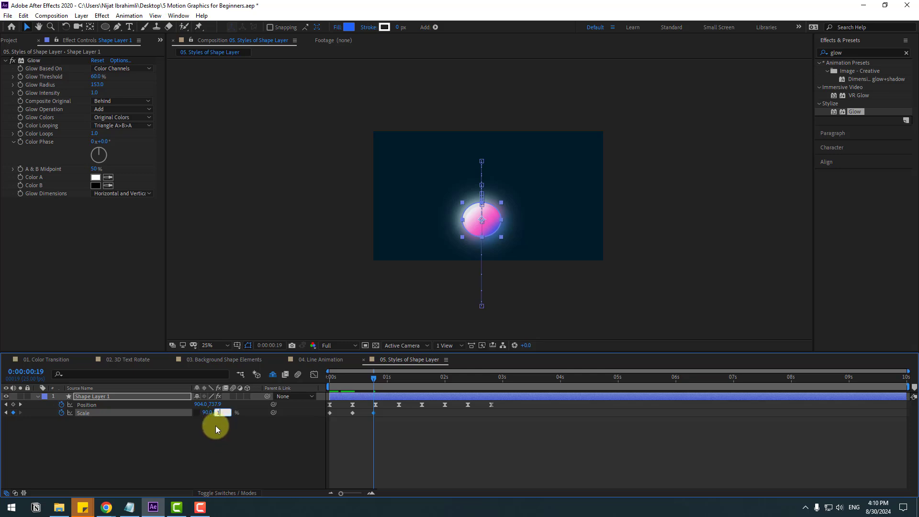
Add scale keyframes for the circle of 105, 95% at 1:05 and 100, 100% at 1:15.
{"action": "left_click_drag", "start_coordinate": [373, 378], "coordinate": [398, 376]}
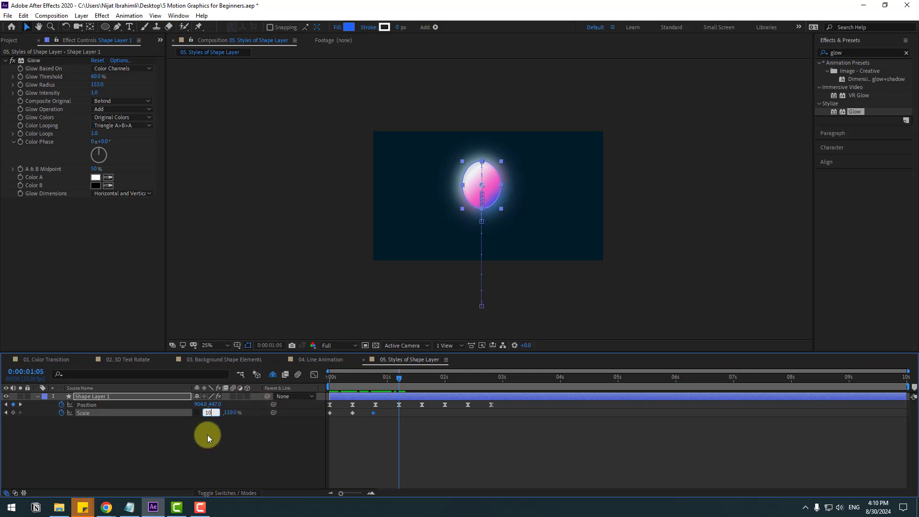
{"action": "type", "text": "5"}
{"action": "key", "text": "Return"}
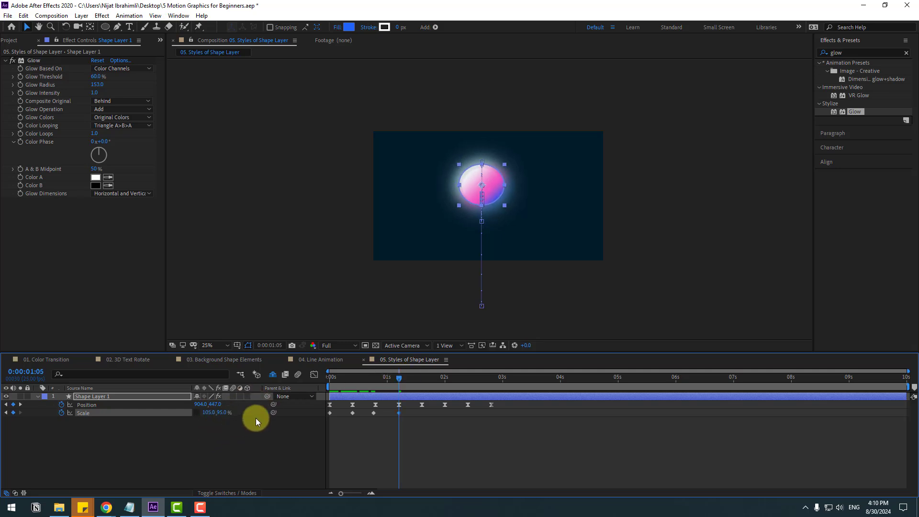
{"action": "left_click_drag", "start_coordinate": [426, 380], "coordinate": [421, 380]}
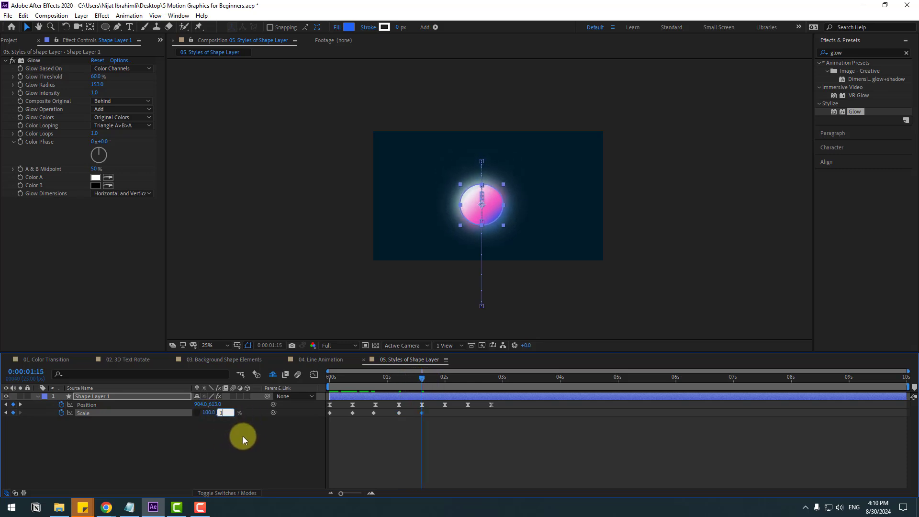
Apply Easy Ease to all of the circle's scale keyframes and preview the squash-and-stretch bounce.
{"action": "left_click_drag", "start_coordinate": [342, 423], "coordinate": [330, 412]}
{"action": "right_click", "coordinate": [330, 412]}
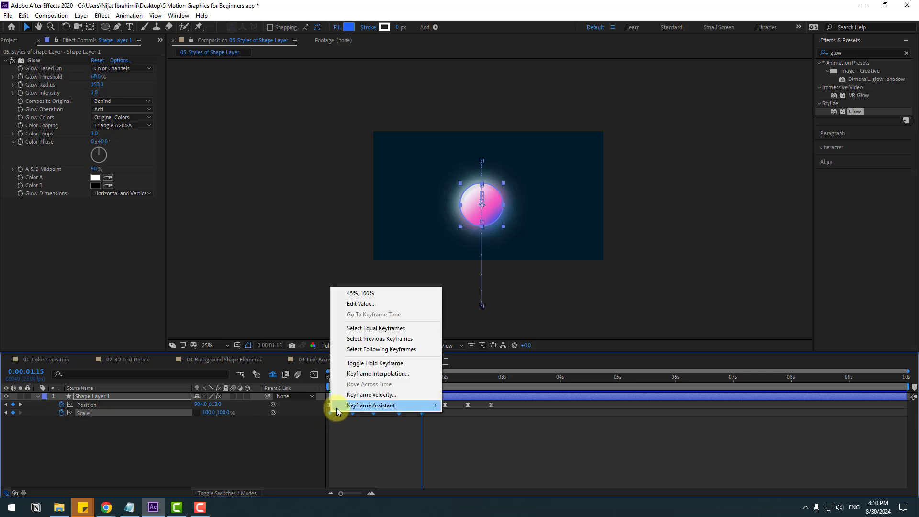
{"action": "mouse_move", "coordinate": [340, 406]}
{"action": "left_click", "coordinate": [458, 436]}
{"action": "left_click", "coordinate": [450, 451]}
{"action": "key", "text": "space"}
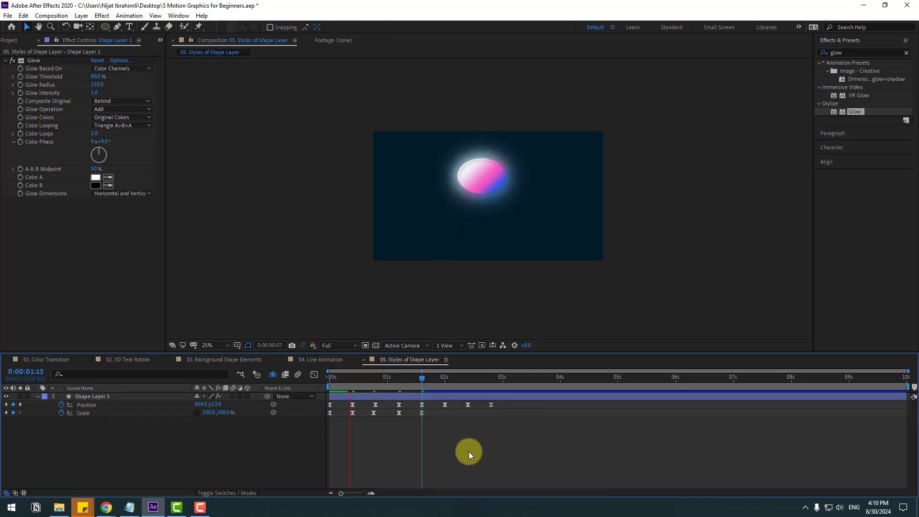
{"action": "scroll", "coordinate": [461, 286], "scroll_direction": "up", "scroll_amount": 2}
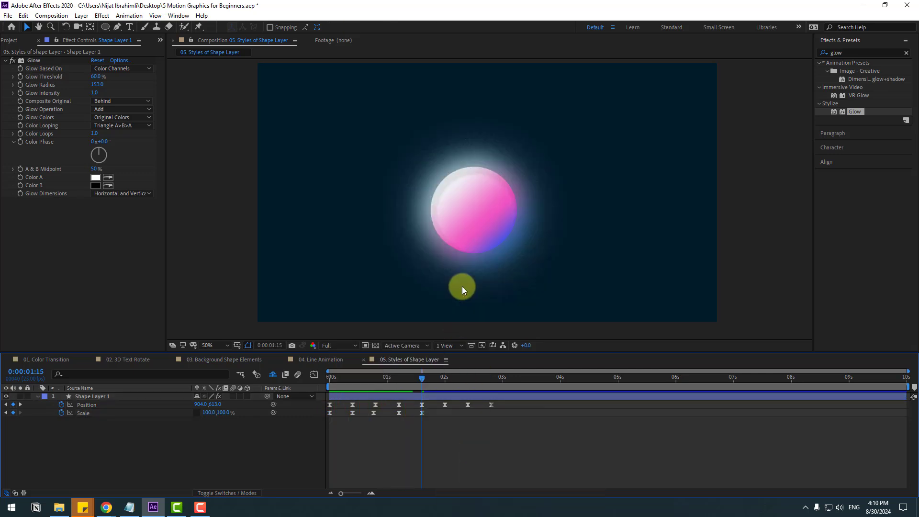
{"action": "key", "text": "space"}
{"action": "key", "text": "space"}
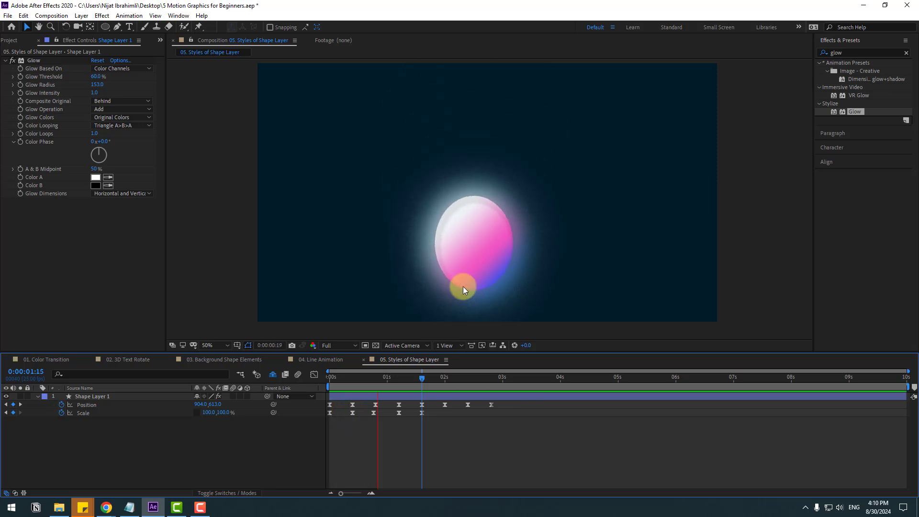
Stretch the circle's scale keyframes proportionally in time so that the last one falls at about 2:06.
{"action": "left_click", "coordinate": [396, 378]}
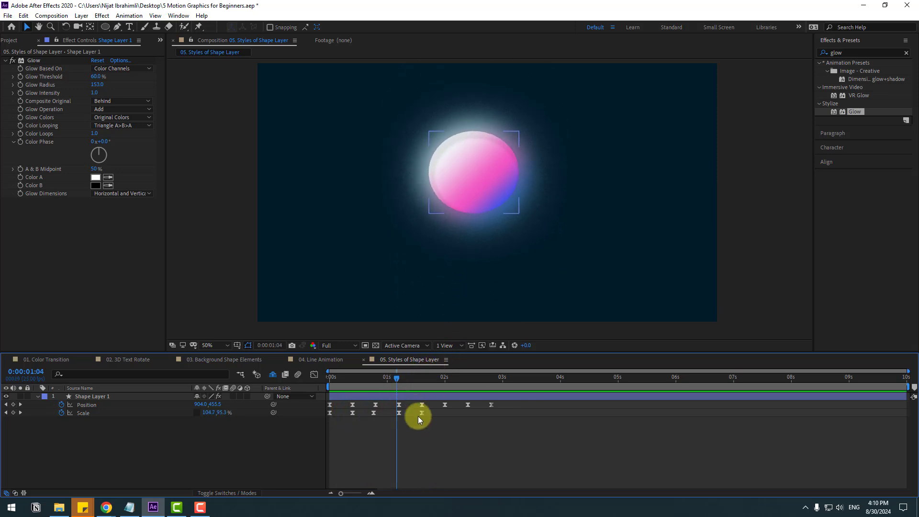
{"action": "left_click_drag", "start_coordinate": [430, 414], "coordinate": [311, 426]}
{"action": "left_click_drag", "start_coordinate": [421, 413], "coordinate": [457, 415]}
Set the composition preview resolution to Quarter and play the animation.
{"action": "left_click", "coordinate": [338, 346]}
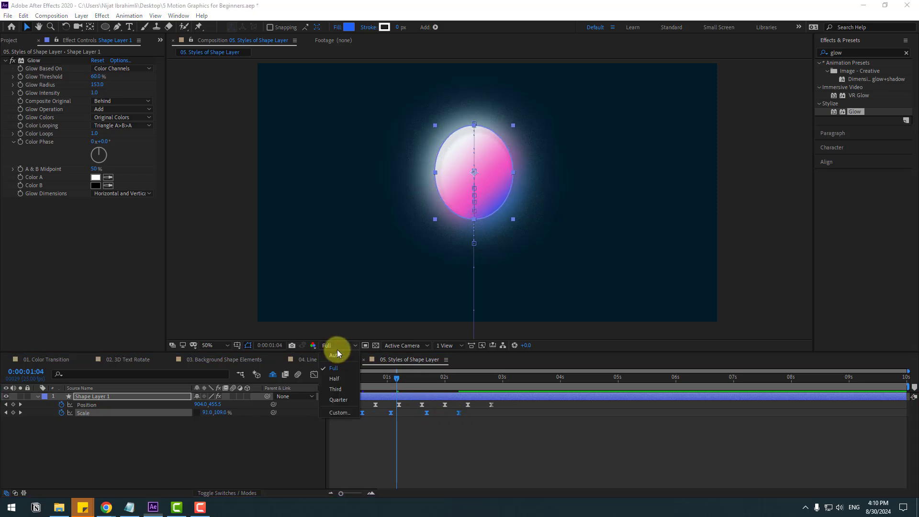
{"action": "left_click", "coordinate": [336, 399]}
{"action": "key", "text": "space"}
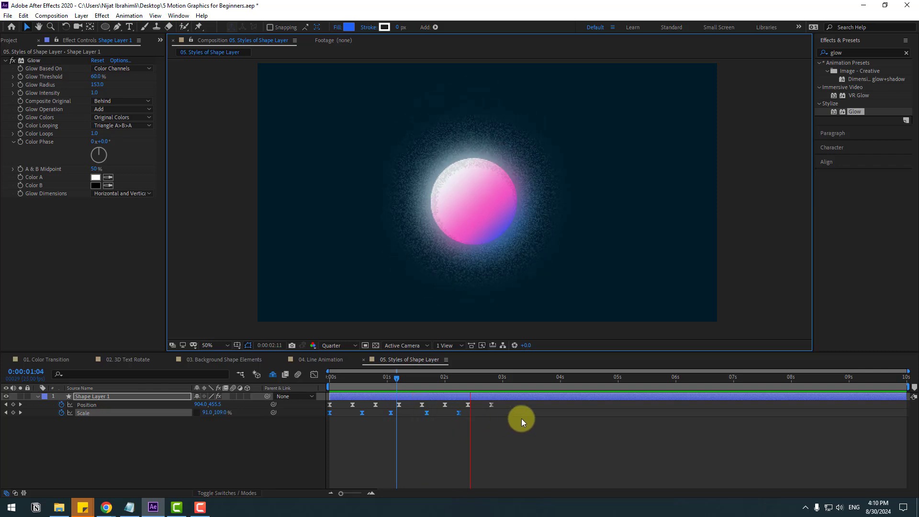
End the work area at about 3:03 and preview the trimmed animation.
{"action": "left_click", "coordinate": [502, 377]}
{"action": "key", "text": "n"}
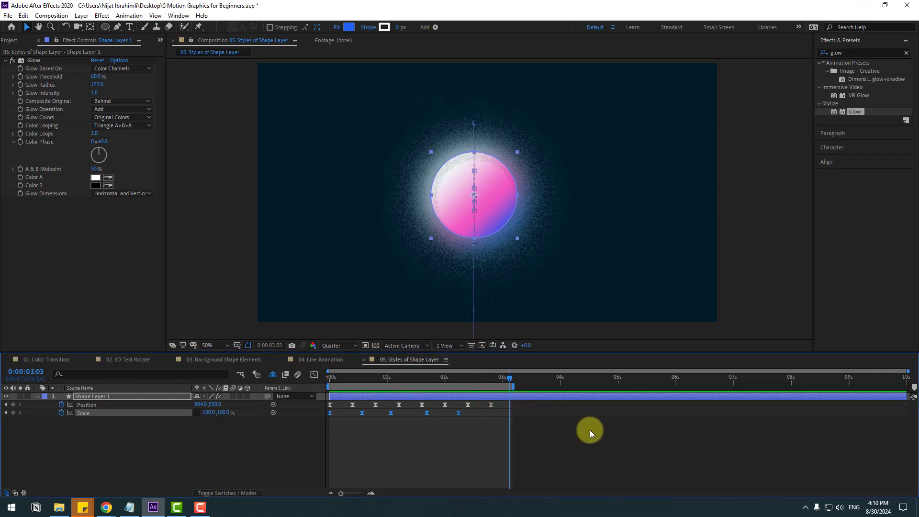
{"action": "key", "text": "space"}
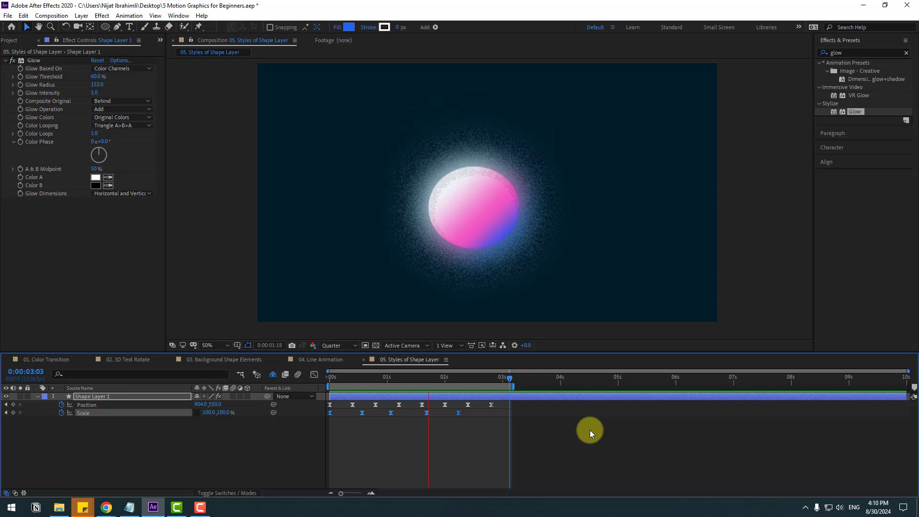